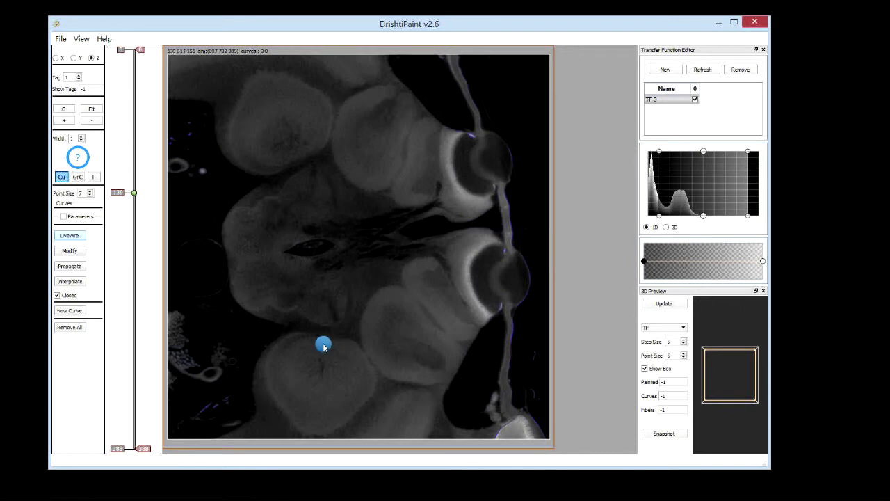
Step: Display Z slice 140 and widen transfer function TF 0's lower and upper bounds to span the full histogram
mouse_move(120, 196)
mouse_down()
mouse_move(123, 283)
mouse_move(133, 193)
mouse_up()
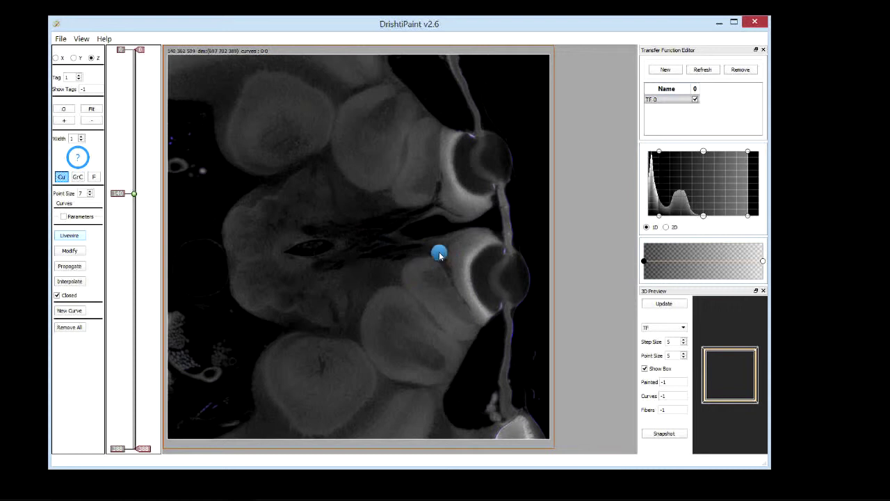
drag(748, 215, 767, 215)
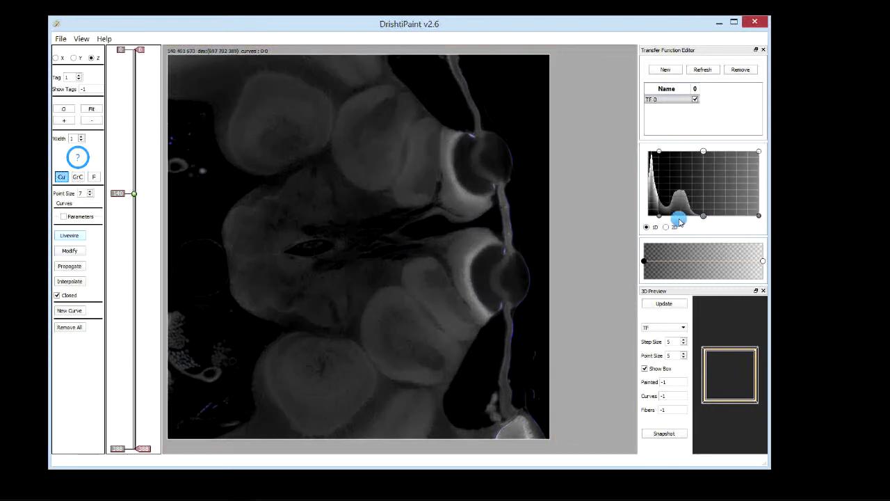
drag(660, 216, 624, 216)
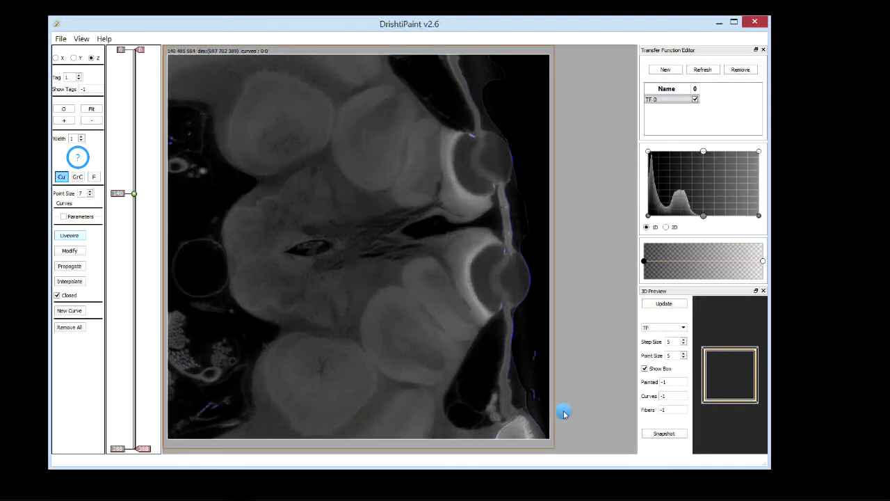
Step: Undock the Transfer Function Editor and 3D Preview as floating windows, enlarging the preview and placing it below the editor
drag(728, 52, 831, 46)
drag(672, 51, 588, 42)
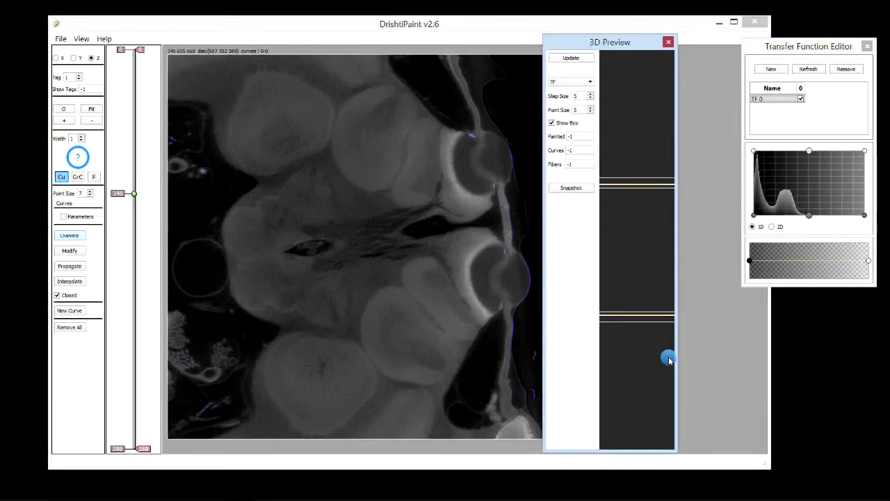
drag(677, 451, 870, 406)
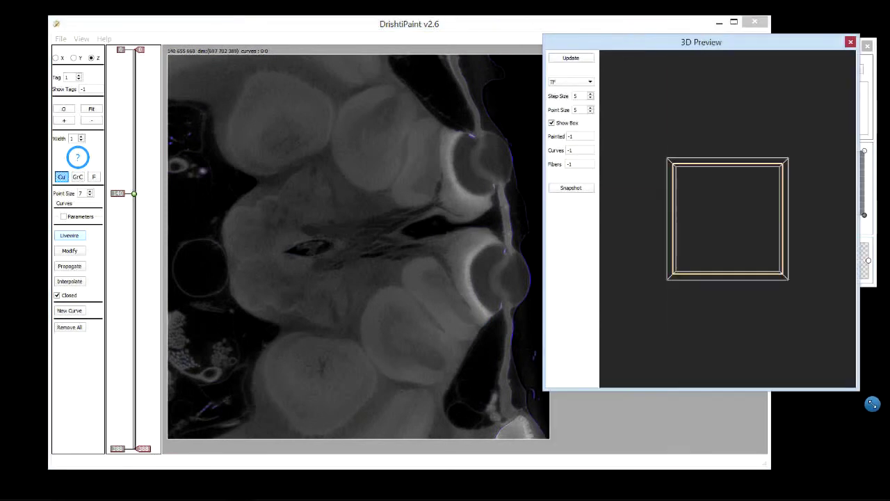
mouse_move(729, 44)
mouse_down()
mouse_move(749, 143)
mouse_move(727, 215)
mouse_up()
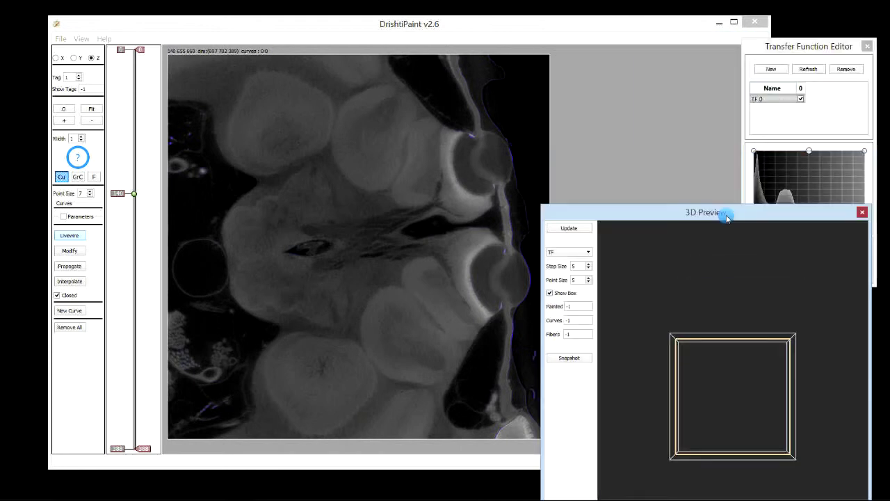
click(780, 47)
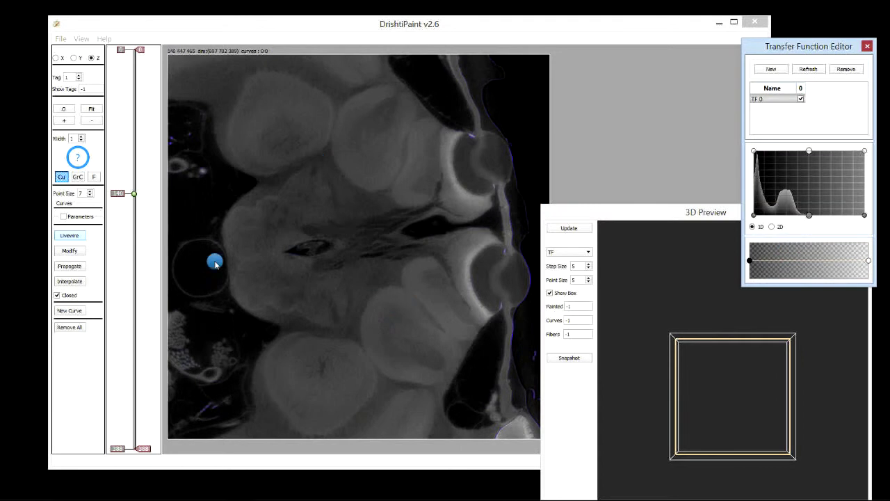
Step: Browse slices along the Z and Y axes, shrinking the 3D Preview so that it covers less of the slice image
click(134, 220)
drag(119, 273, 126, 226)
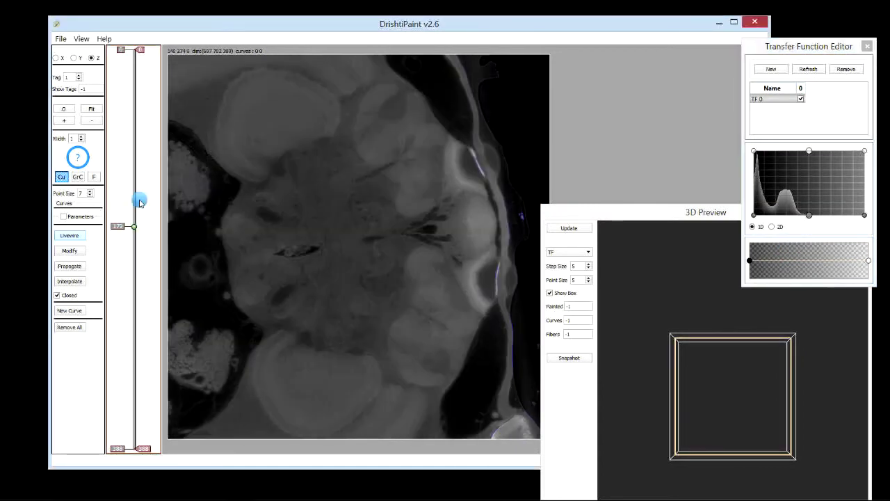
click(73, 58)
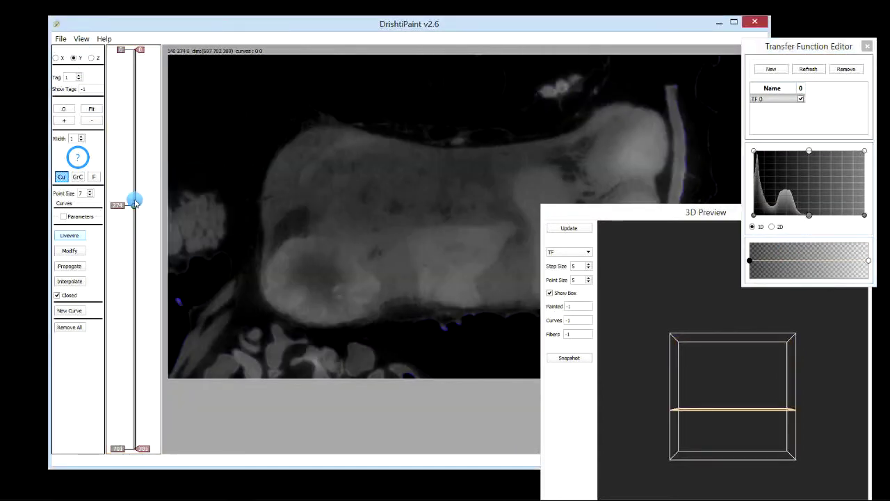
drag(123, 232, 123, 254)
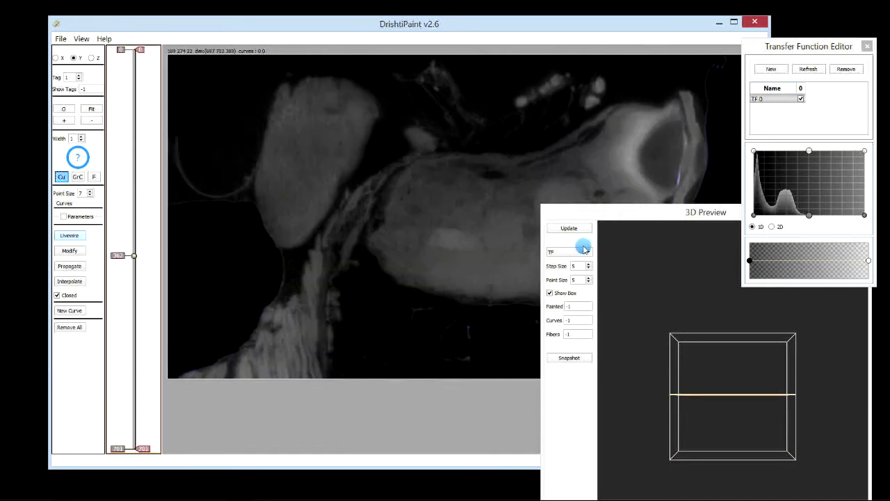
drag(588, 259, 636, 279)
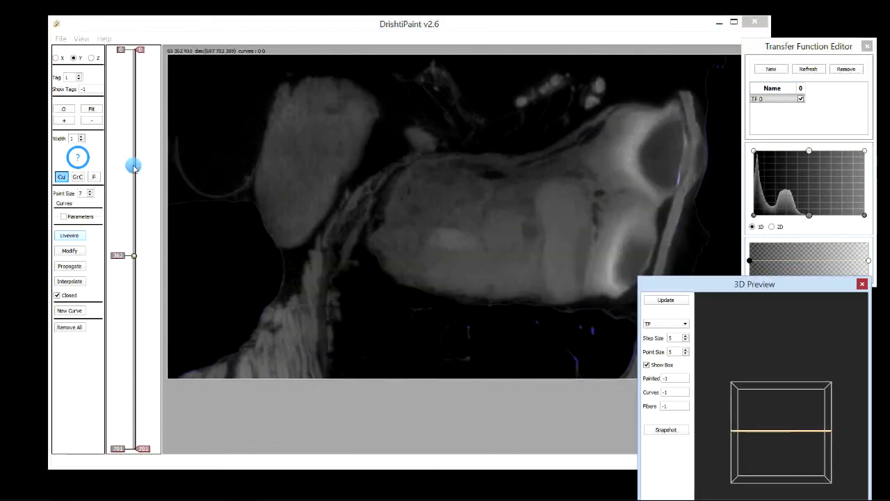
drag(135, 255, 134, 237)
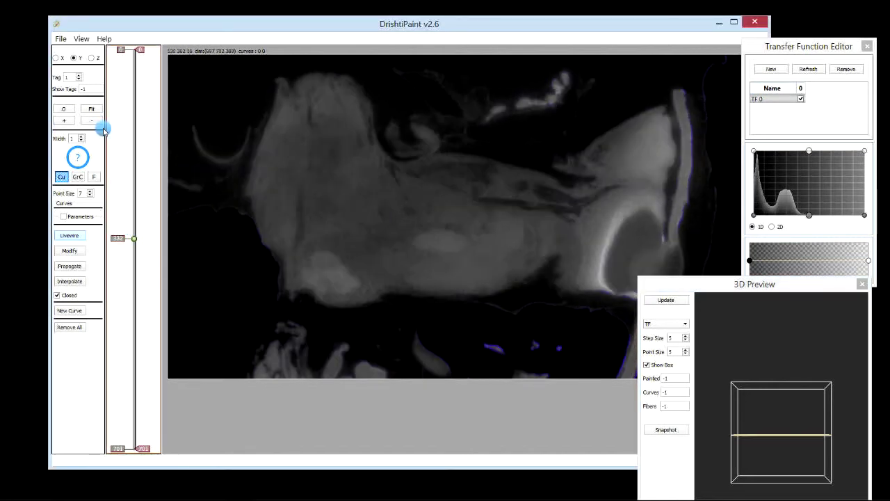
Step: Show X-axis slice 368 and add a control point to TF 0's colour gradient to brighten the tissue
click(62, 59)
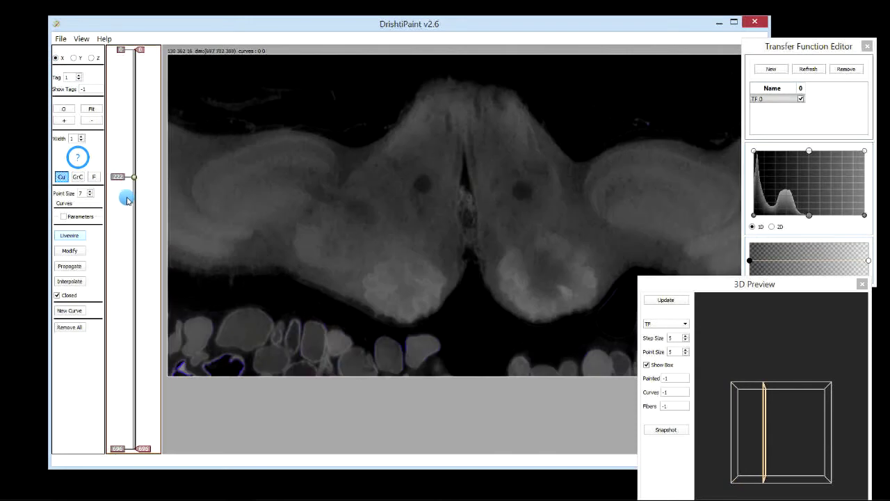
click(142, 258)
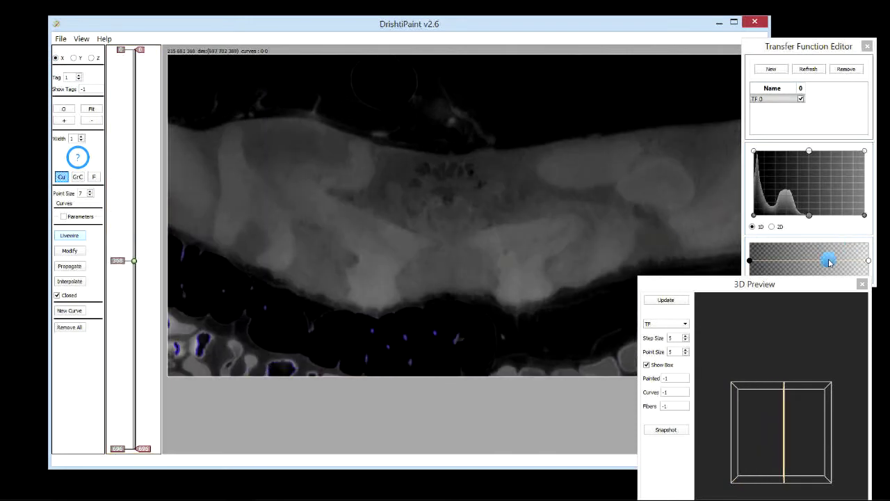
click(797, 258)
drag(792, 258, 791, 259)
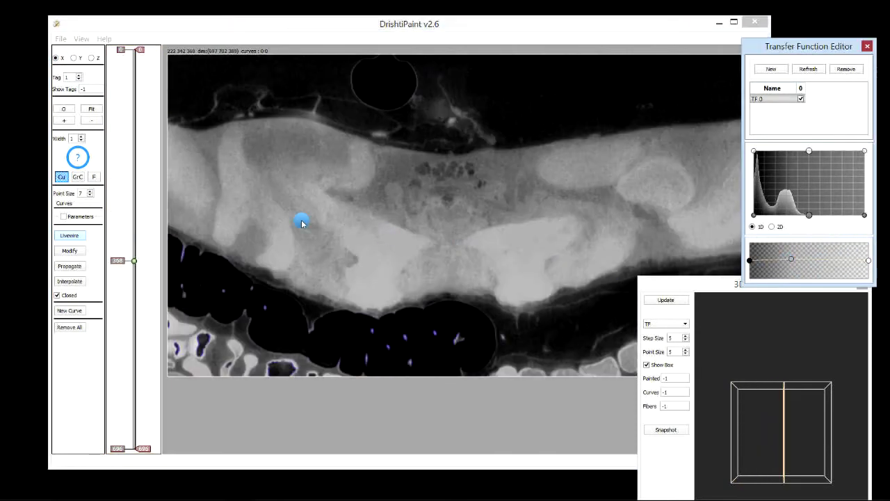
Step: Examine the X-axis slices between 514 and 481, following the dark channels near the cleft between the two bright masses
drag(126, 261, 139, 345)
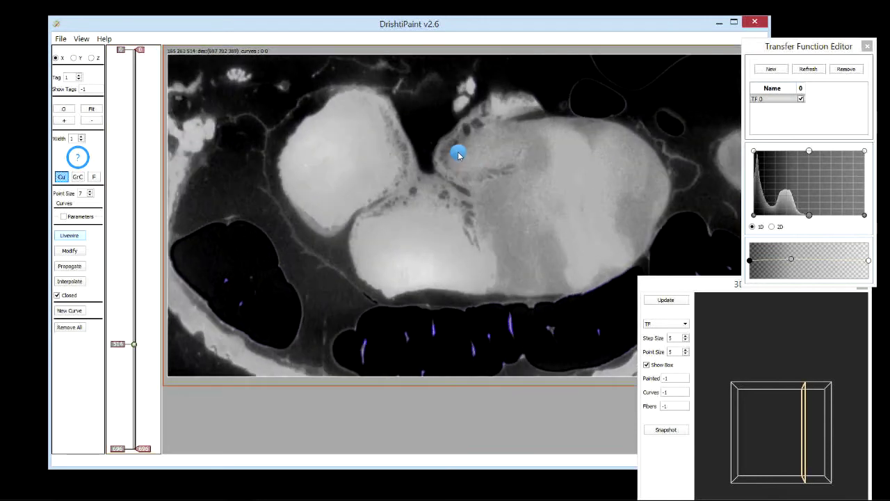
scroll(415, 197, up, 17)
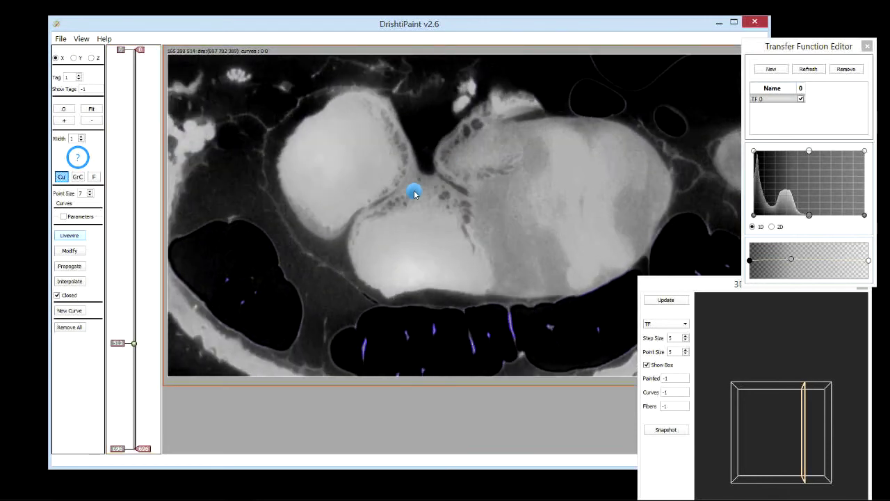
scroll(415, 203, up, 12)
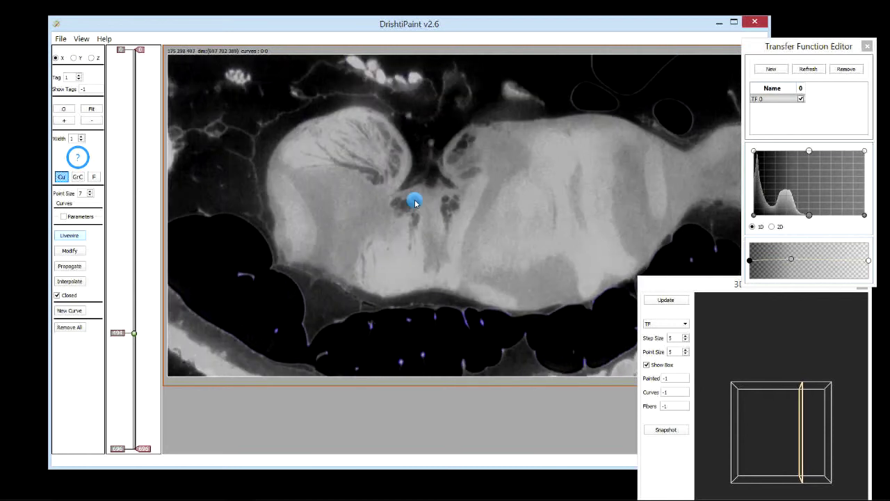
scroll(418, 203, up, 2)
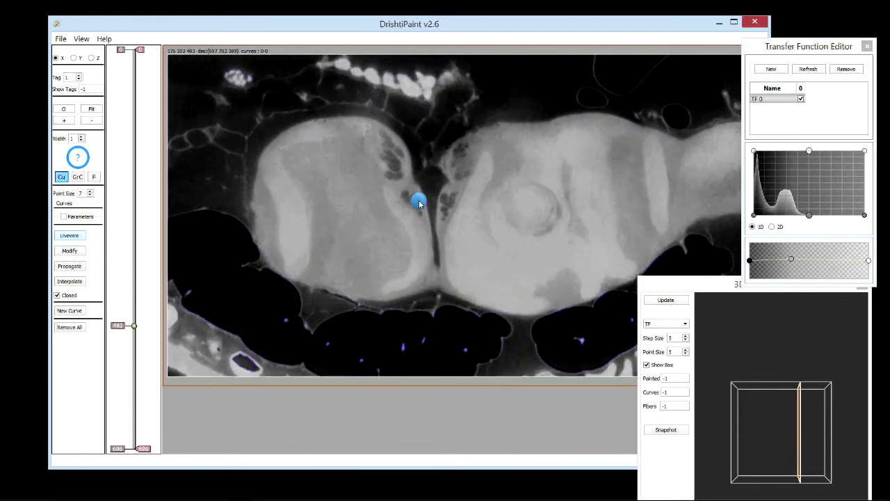
scroll(419, 202, down, 1)
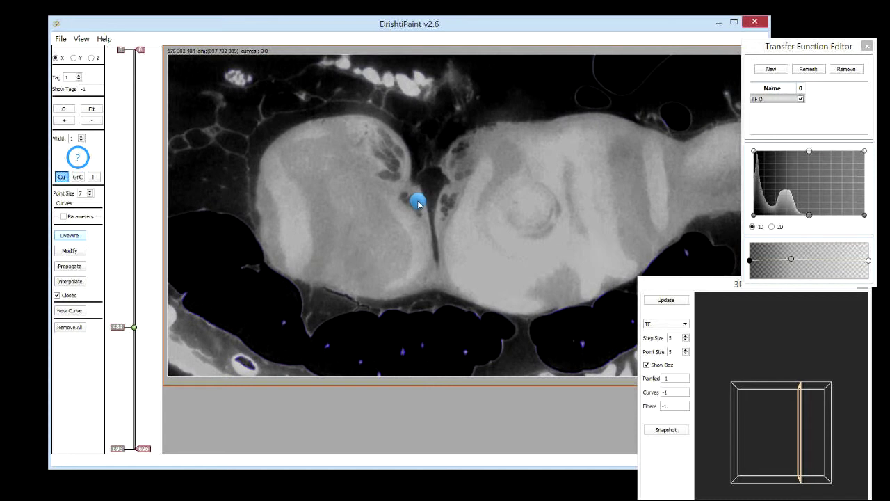
Step: Switch to fiber tracking mode and read its hotkey help on removing and selecting fibers
click(94, 178)
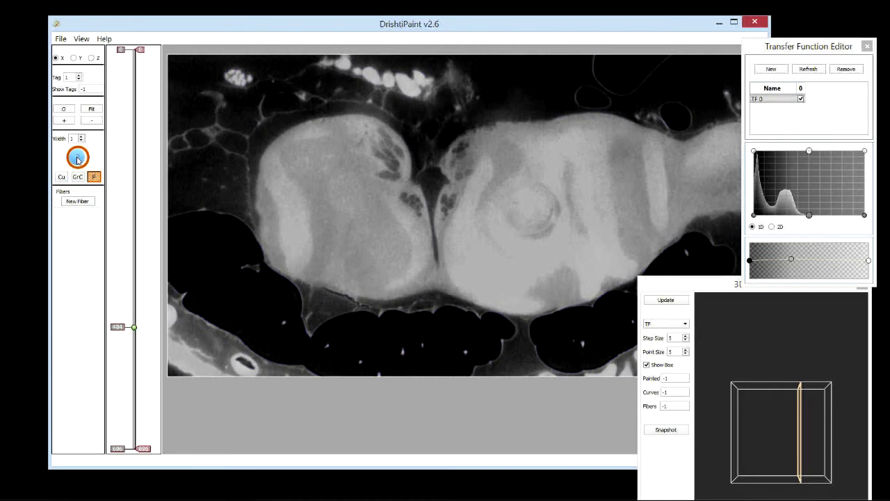
click(78, 158)
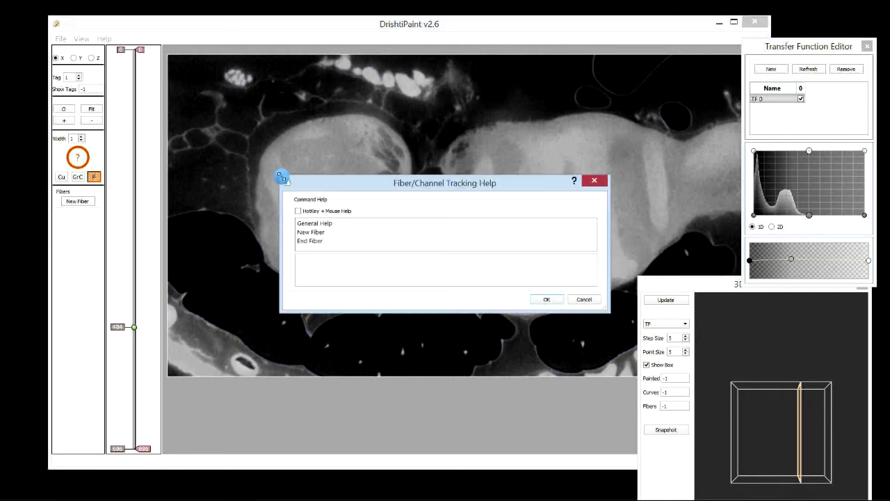
drag(281, 176, 284, 75)
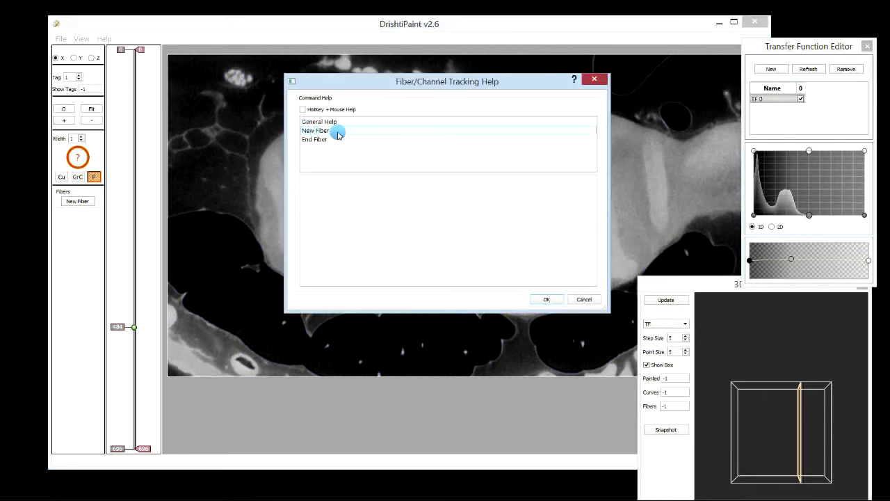
click(302, 109)
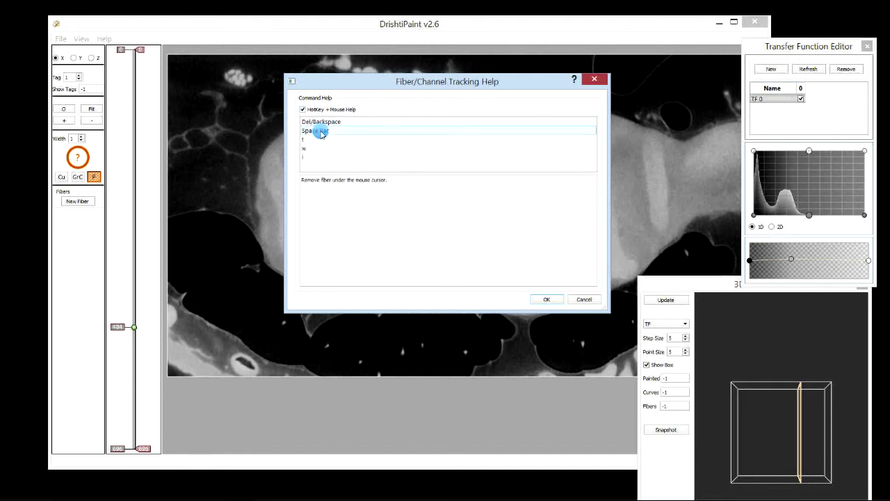
click(321, 132)
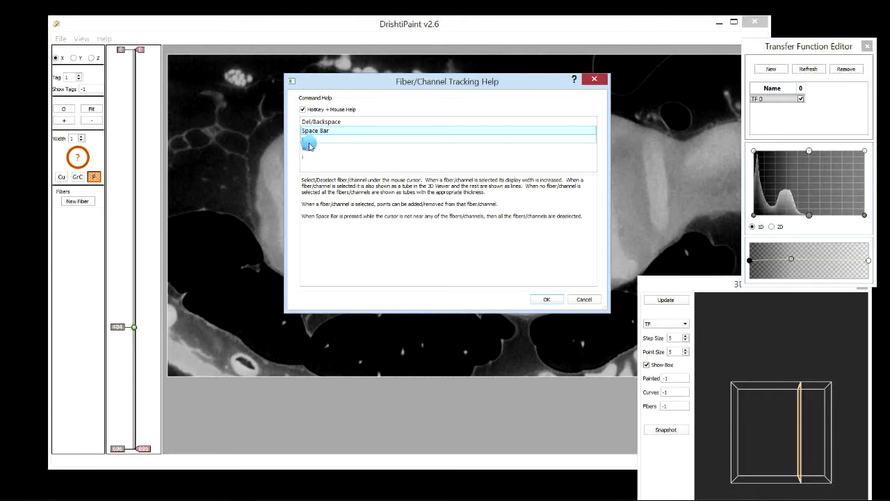
click(597, 82)
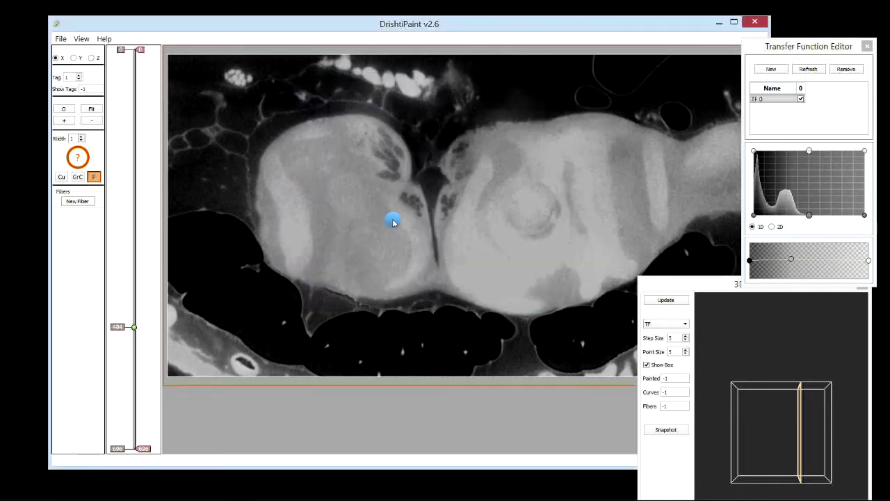
Step: Start a new fiber with tag 1 and place its first point on the dark channel left of the cleft in X slice 489
scroll(393, 210, down, 4)
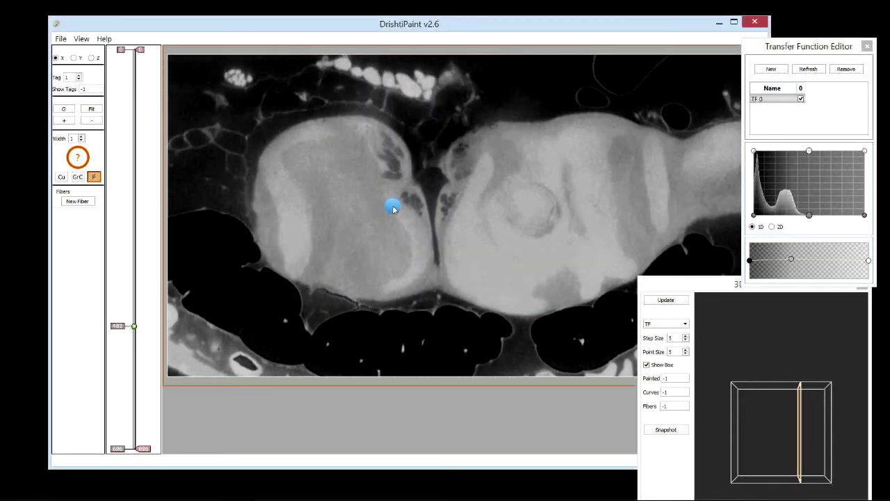
scroll(393, 209, down, 4)
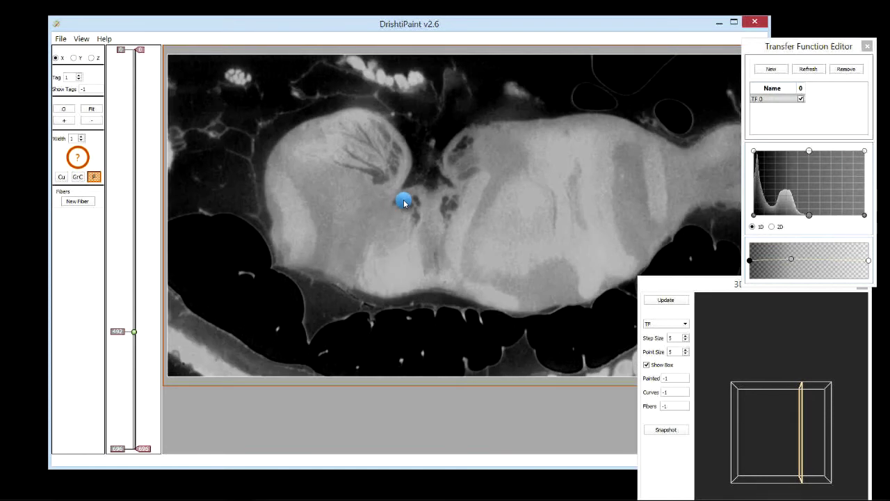
scroll(406, 203, up, 3)
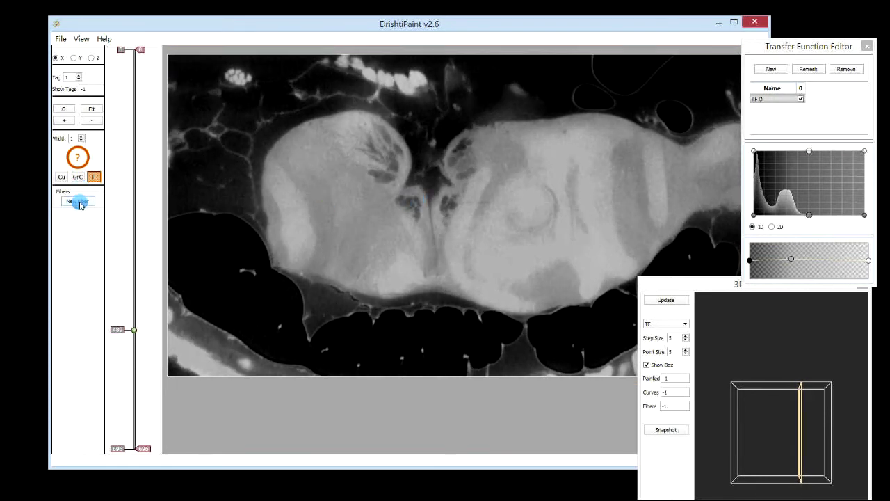
click(75, 77)
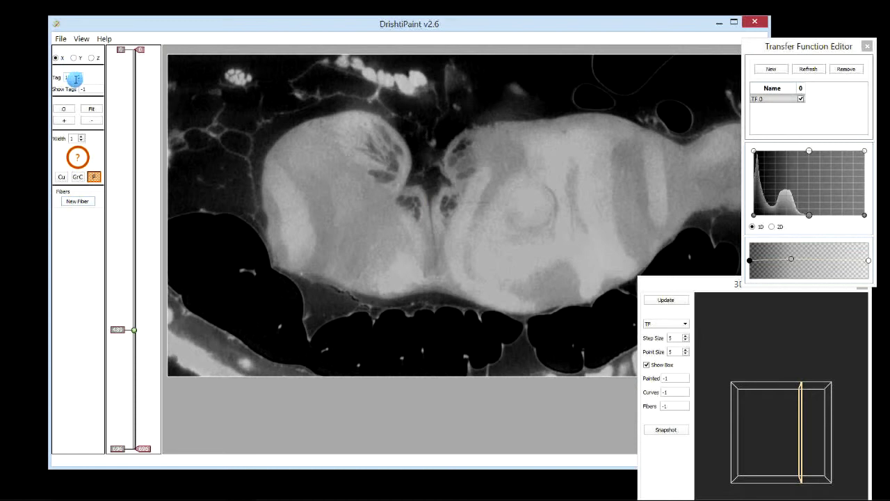
click(70, 200)
click(73, 203)
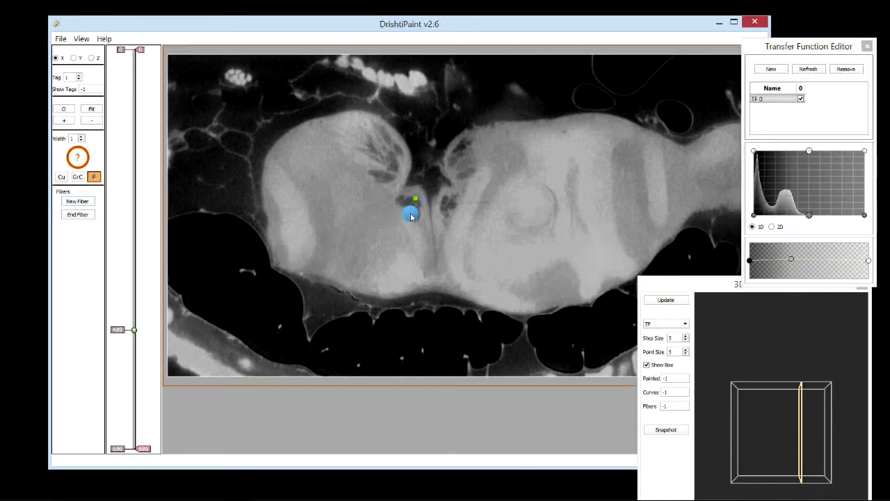
Step: Add fiber points on the dark channel left of the cleft in X slices 478 and 468
scroll(411, 213, up, 6)
scroll(411, 217, up, 5)
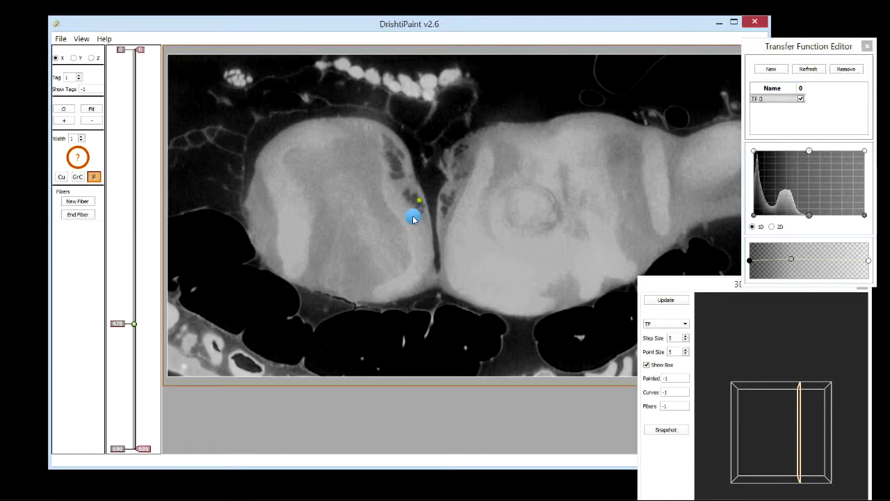
scroll(415, 214, up, 10)
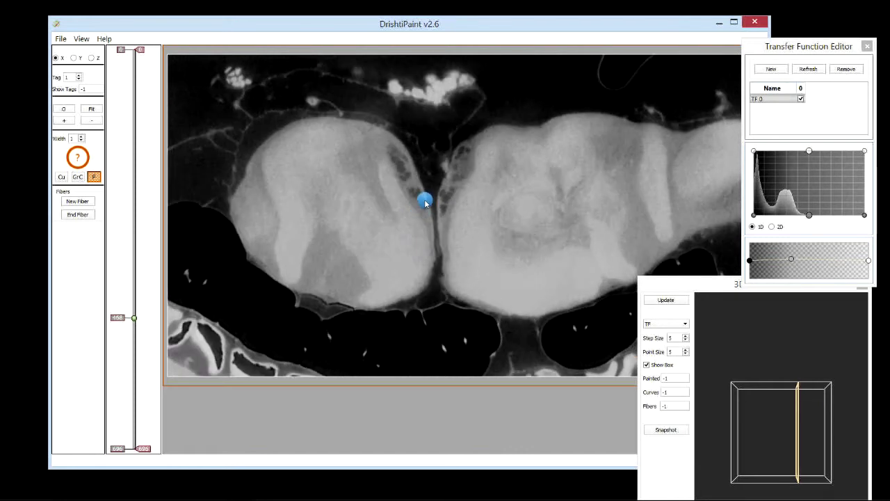
scroll(420, 207, up, 8)
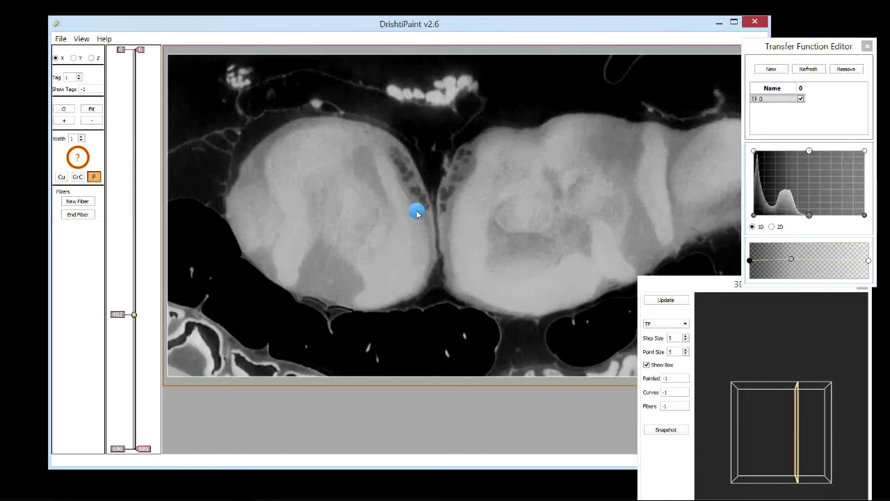
Step: Extend the fiber the opposite way with a point on the dark channel in X slice 499
scroll(418, 215, down, 16)
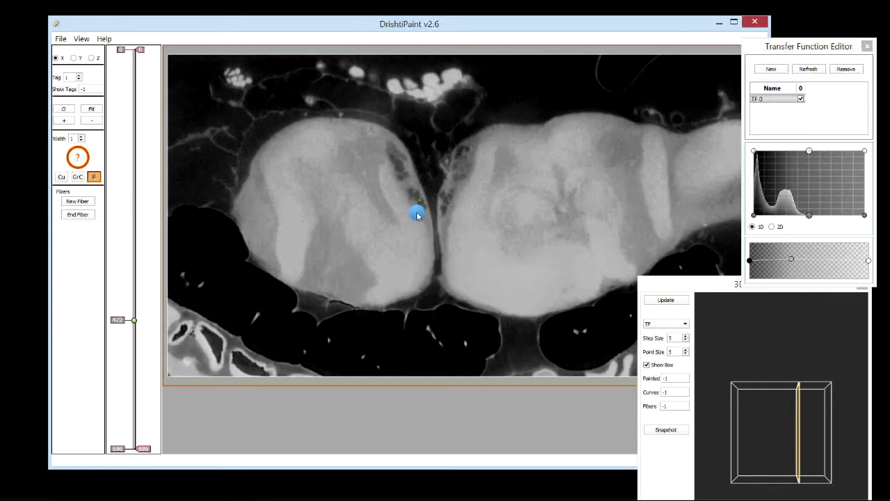
scroll(418, 216, down, 10)
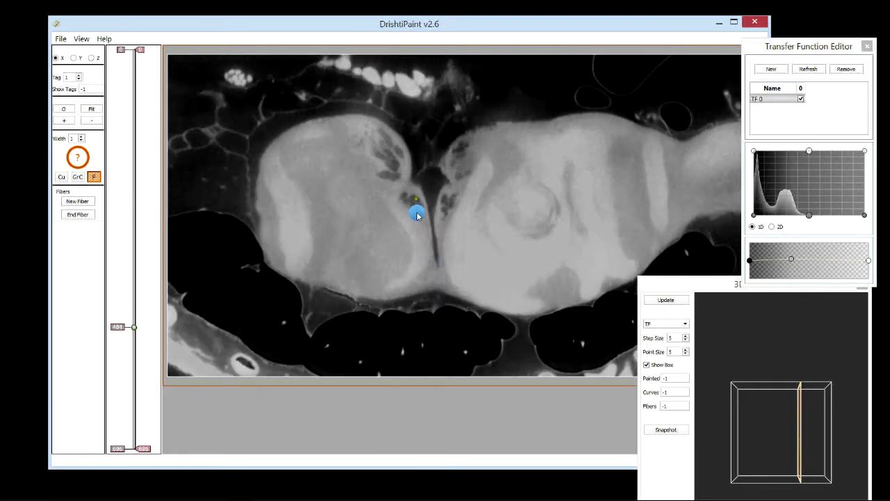
scroll(418, 217, down, 3)
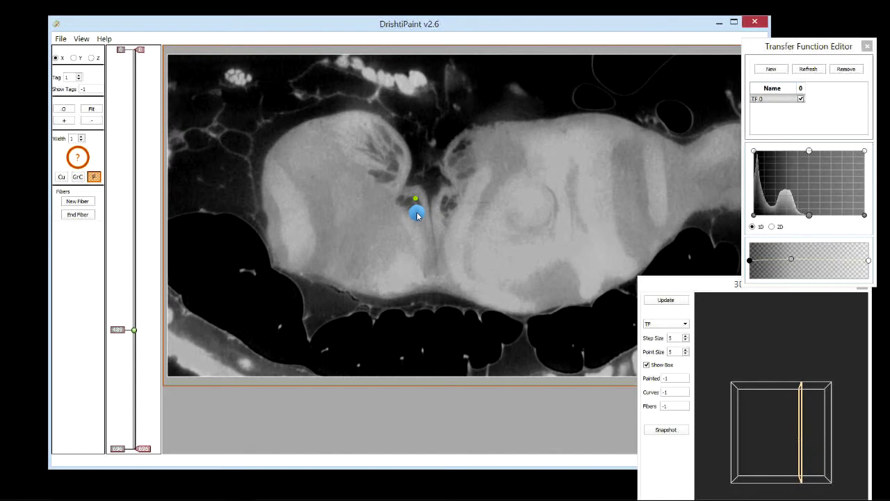
scroll(417, 217, down, 4)
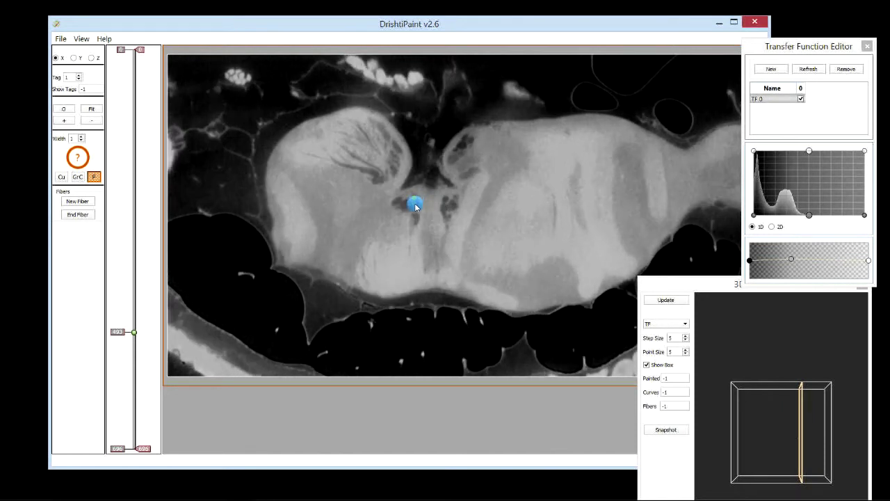
scroll(415, 206, down, 6)
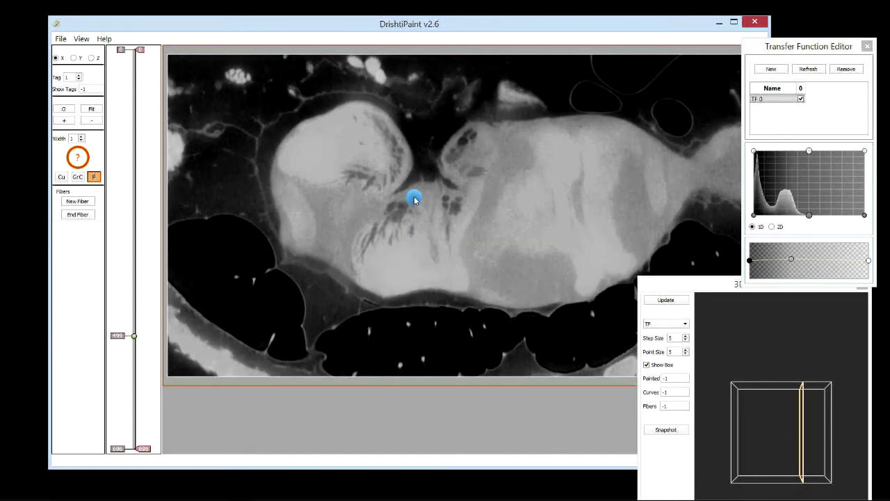
Step: Examine the X slices between 508 and 525, following the dark channel where the bright masses meet
scroll(412, 212, down, 9)
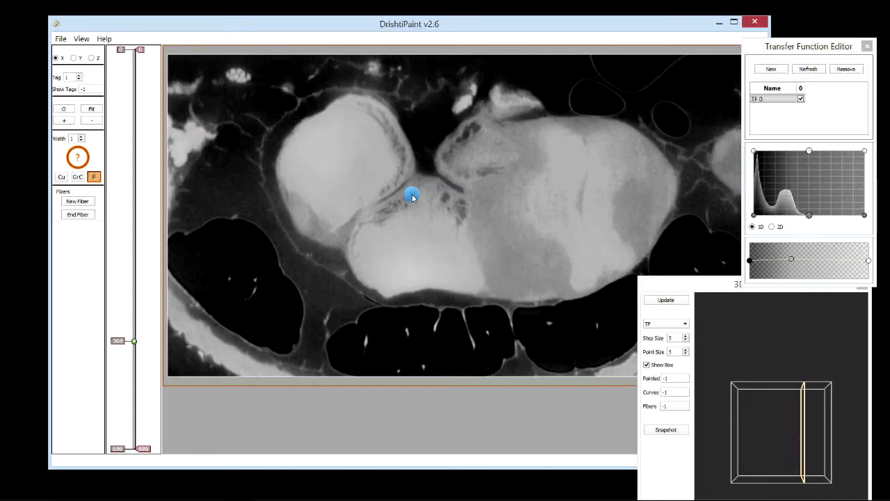
scroll(413, 197, down, 8)
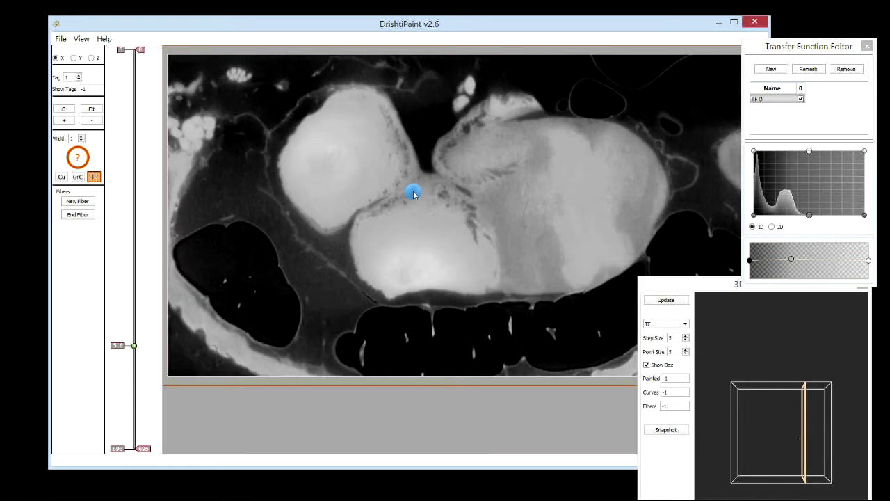
scroll(413, 200, up, 3)
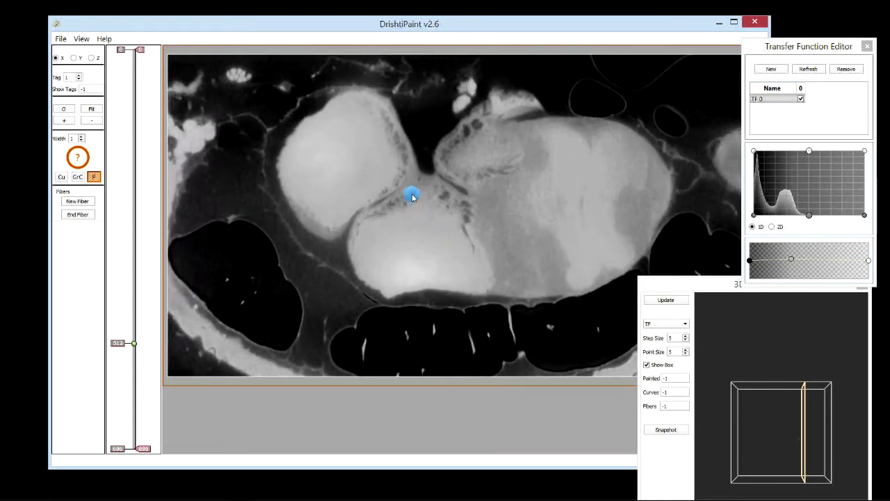
scroll(413, 197, down, 7)
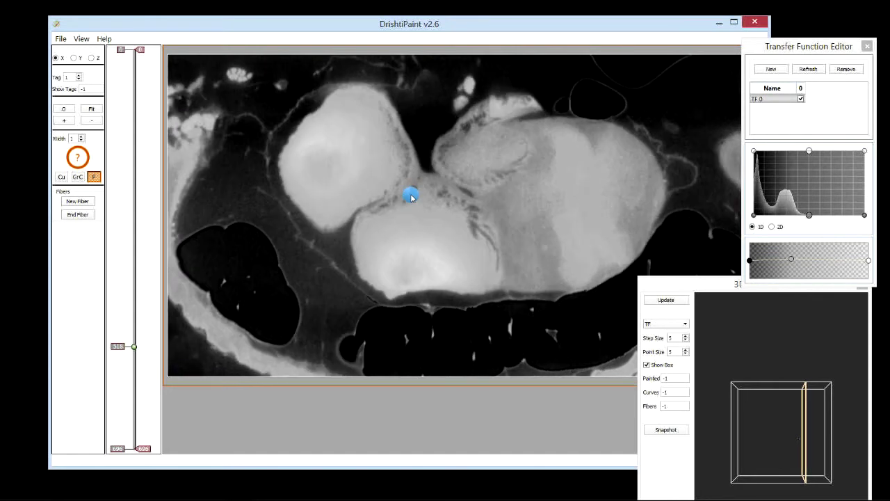
scroll(411, 204, down, 7)
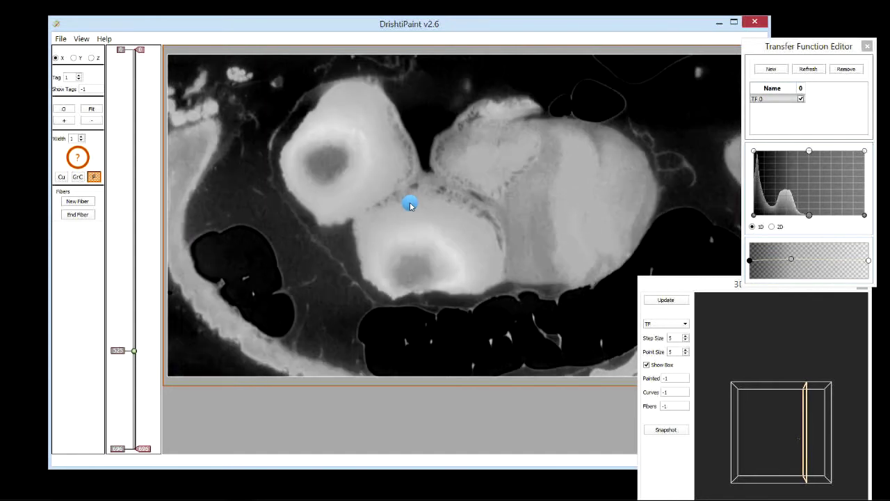
Step: Move the 3D Preview window clear of the slice view, then orbit and enlarge the bounding box to look at the fiber
drag(723, 286, 606, 213)
drag(621, 318, 674, 293)
scroll(683, 296, up, 8)
drag(642, 212, 710, 226)
drag(590, 216, 624, 402)
Step: Show X slice 471, then switch to the Y axis and examine the fiber's course through the slices down to 294
click(123, 315)
drag(123, 310, 124, 320)
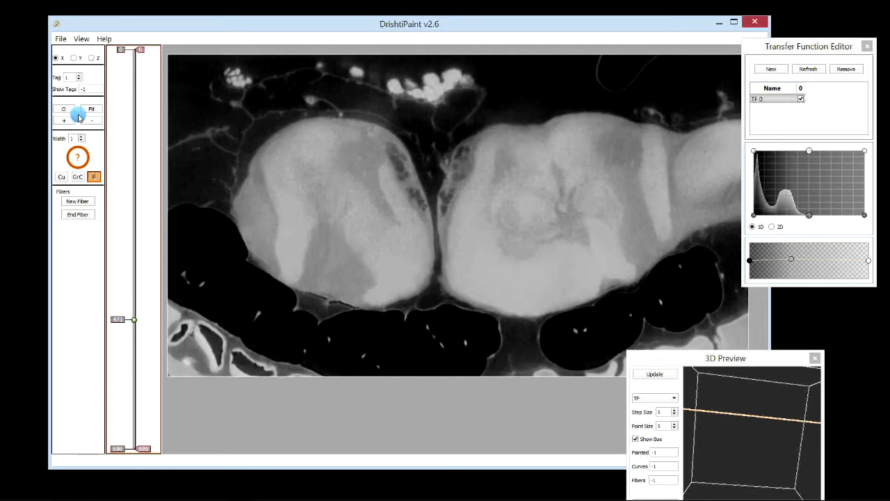
click(73, 58)
drag(123, 229, 128, 234)
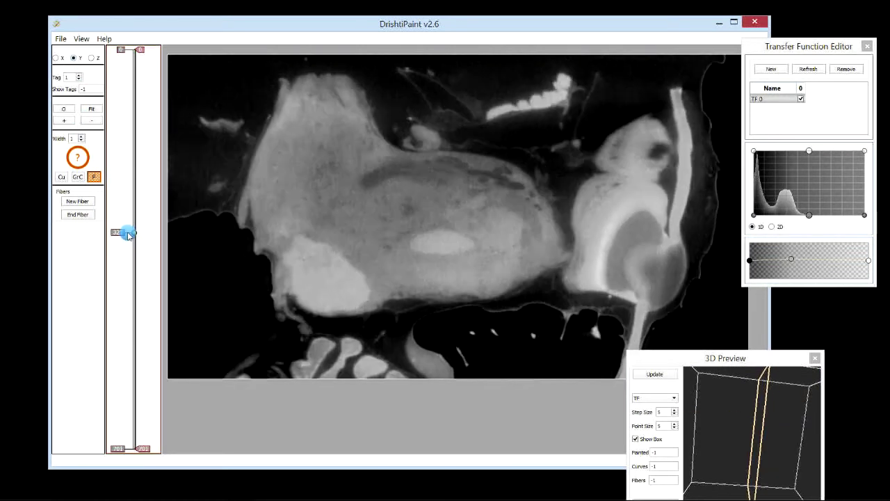
scroll(491, 189, up, 12)
scroll(546, 194, up, 4)
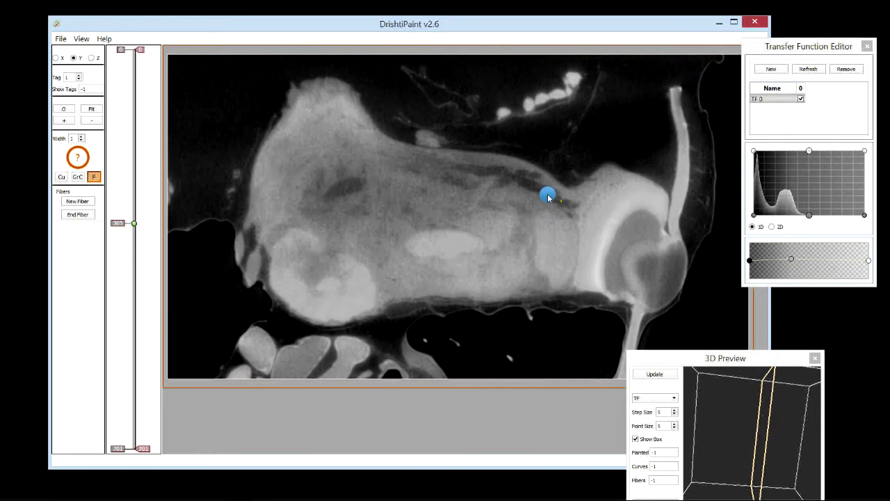
scroll(556, 225, up, 10)
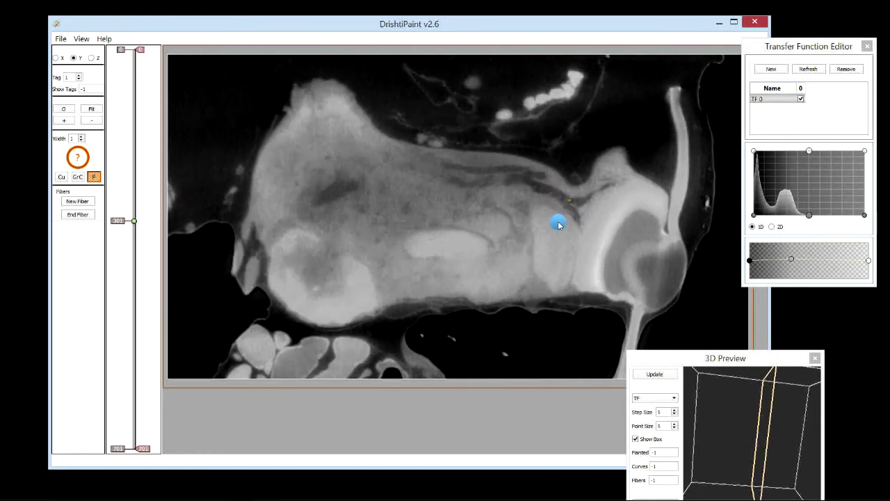
scroll(575, 209, up, 2)
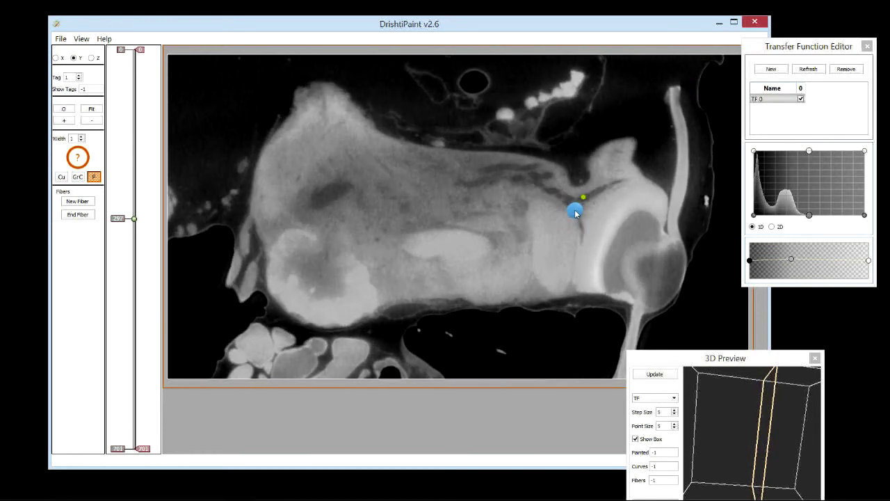
scroll(591, 203, up, 2)
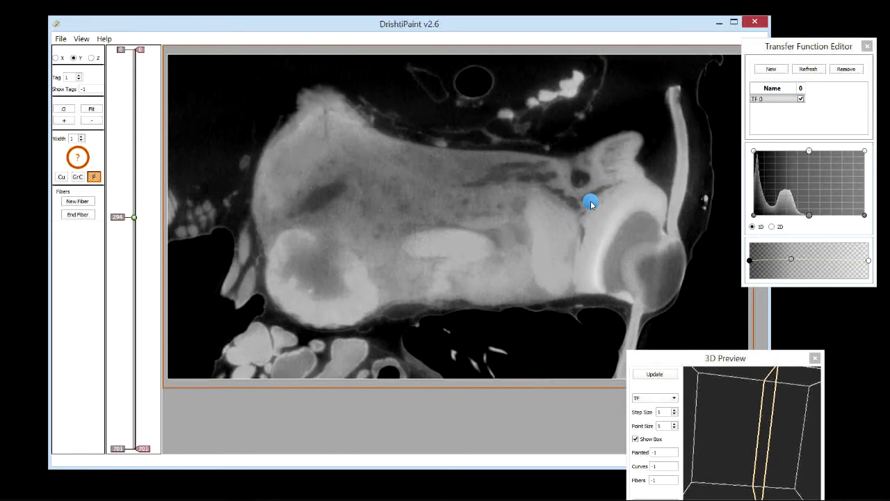
scroll(590, 201, down, 12)
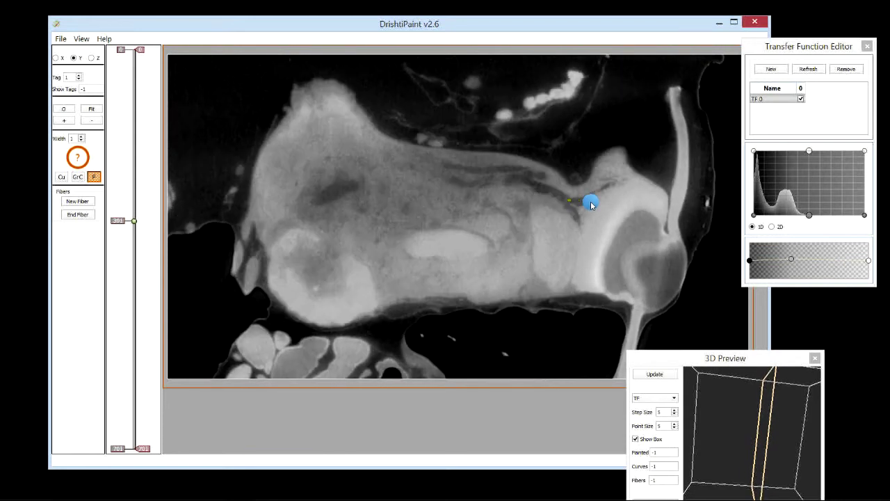
Step: Switch to the Z axis and examine the slices from 140 to 174 to locate the fiber's points in the channel
click(91, 57)
click(135, 194)
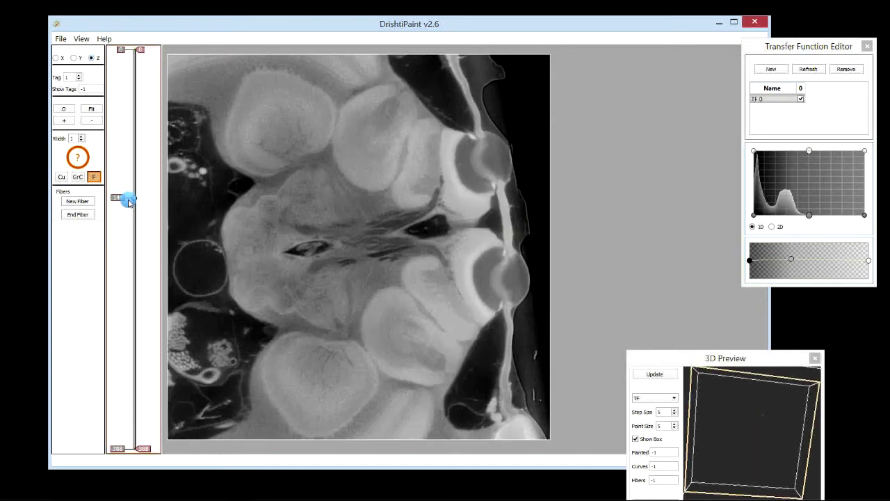
scroll(400, 232, down, 5)
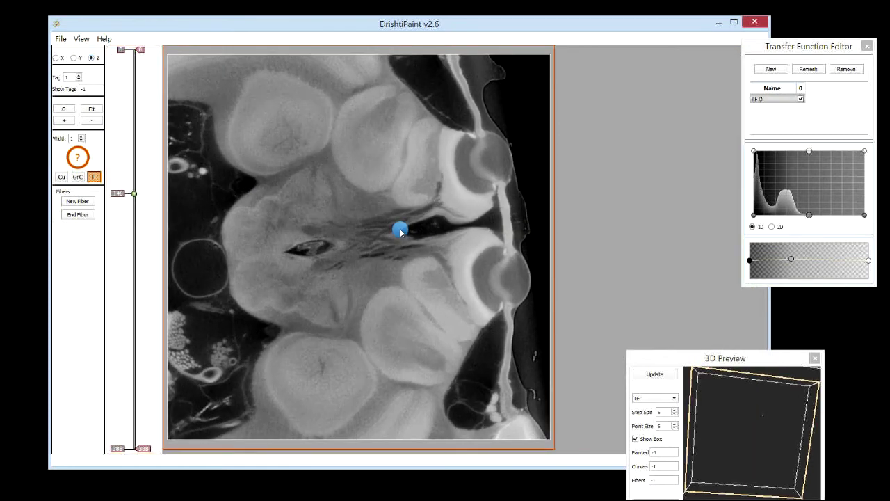
scroll(400, 232, down, 10)
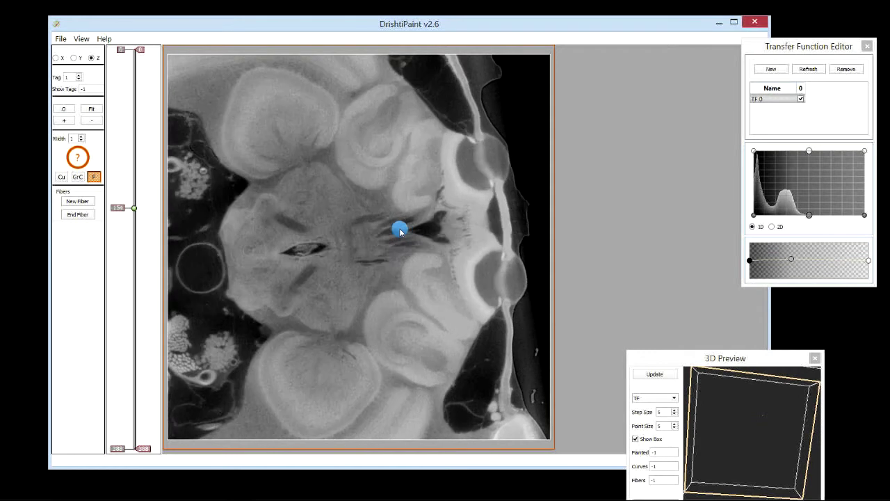
scroll(400, 232, down, 8)
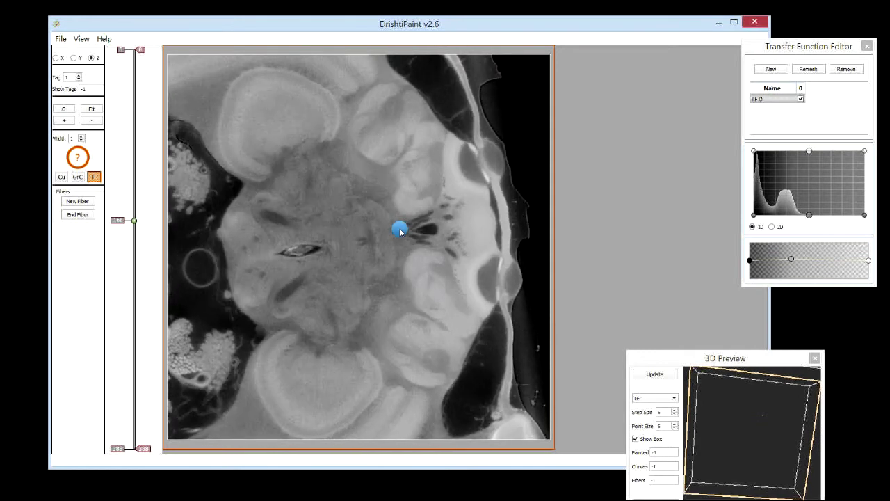
scroll(448, 224, down, 4)
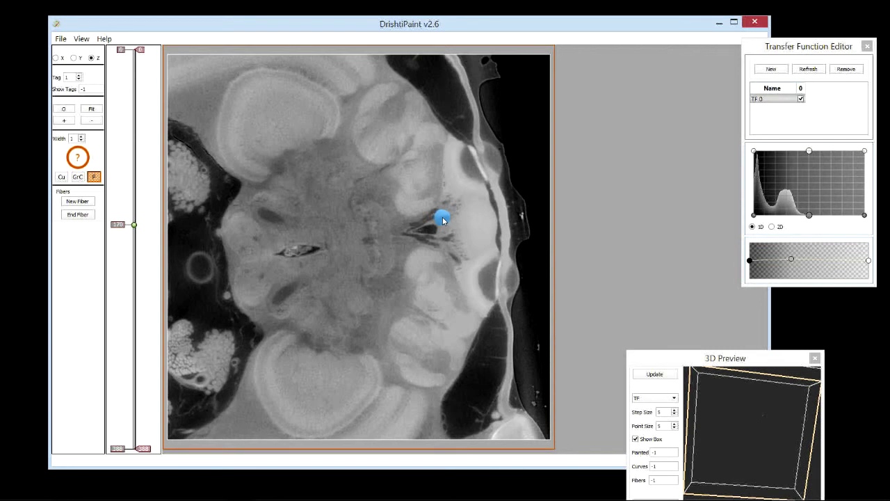
scroll(422, 227, down, 3)
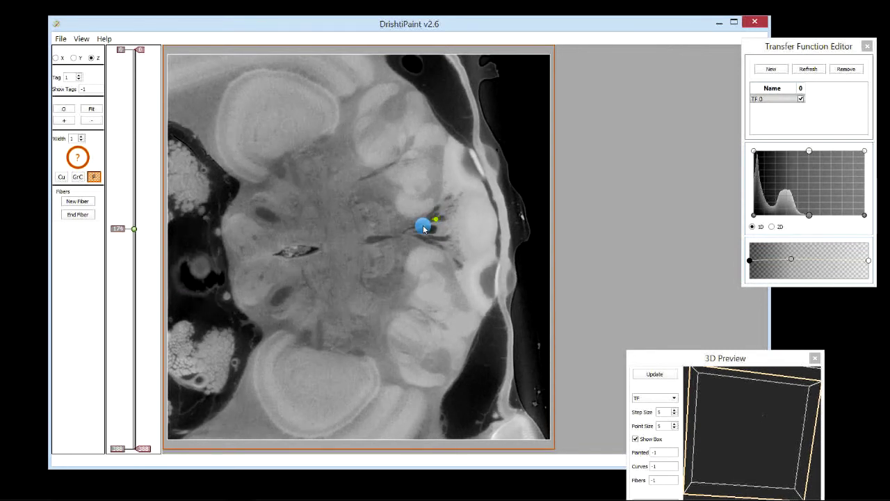
Step: Continue the fiber along the dark channel, following it slice by slice from Z slice 175 to 185
scroll(425, 226, down, 1)
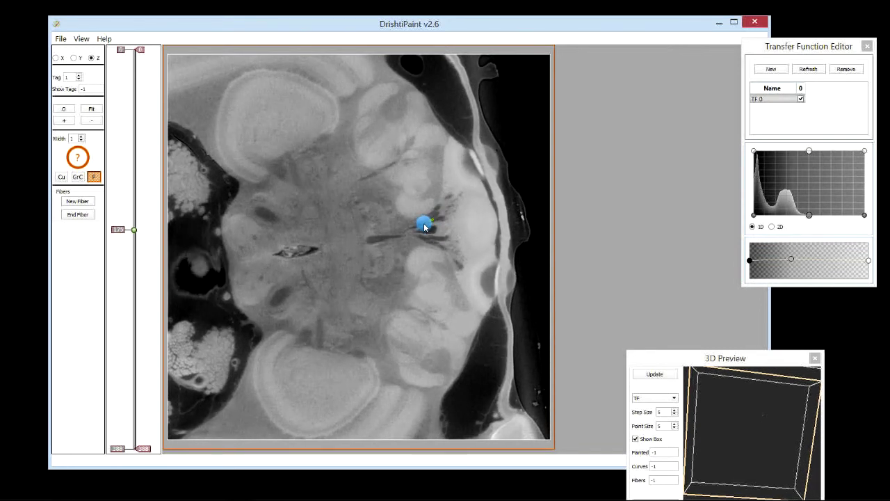
scroll(423, 227, down, 1)
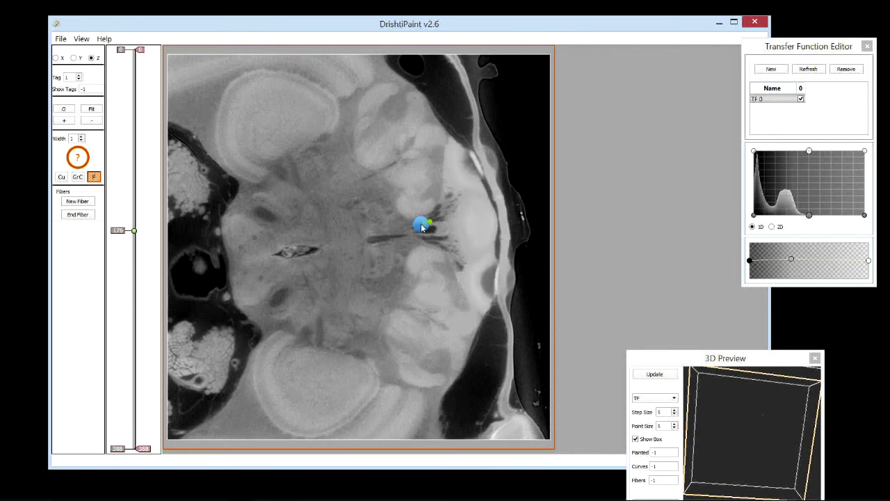
scroll(421, 228, down, 1)
scroll(418, 230, down, 3)
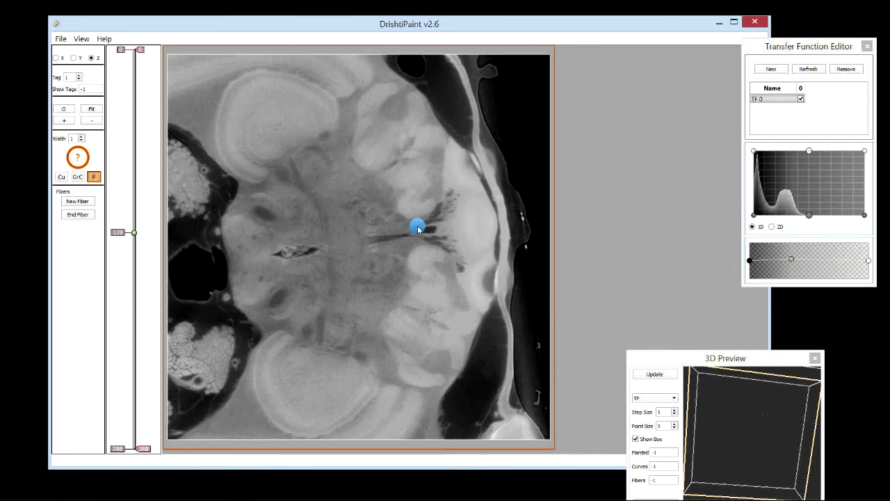
scroll(418, 229, up, 2)
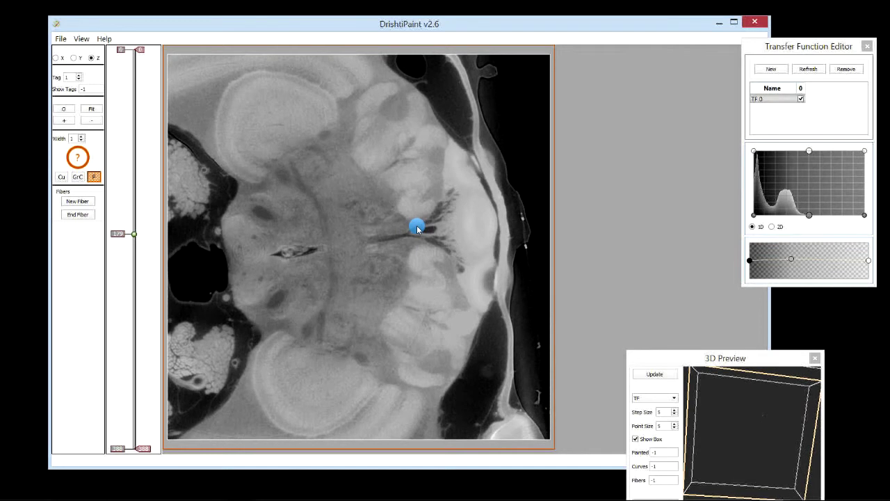
scroll(417, 233, down, 1)
scroll(414, 233, down, 1)
scroll(410, 233, down, 1)
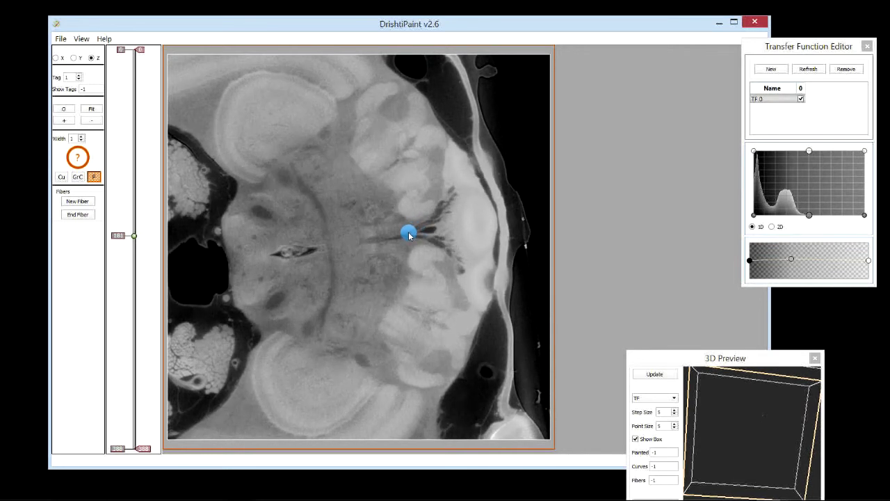
scroll(395, 240, down, 6)
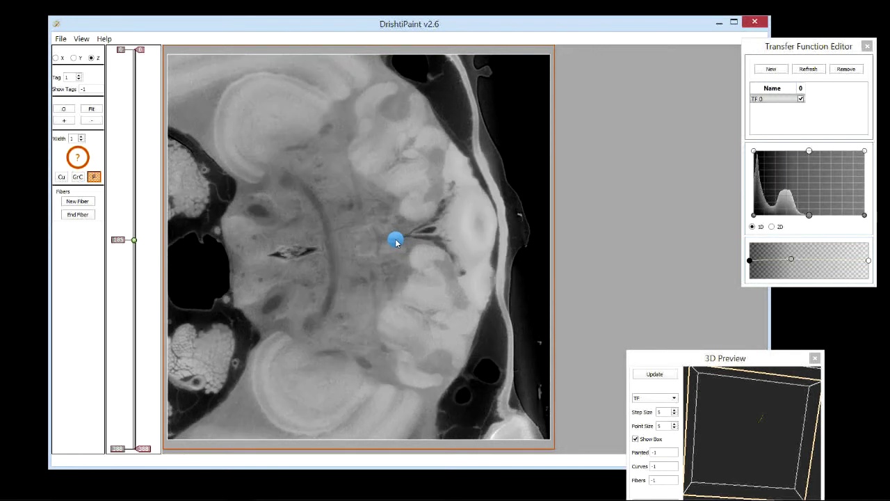
Step: Reposition the 3D Preview window and check the fiber's points in the Z slices from 187 back to 170
drag(756, 362, 777, 352)
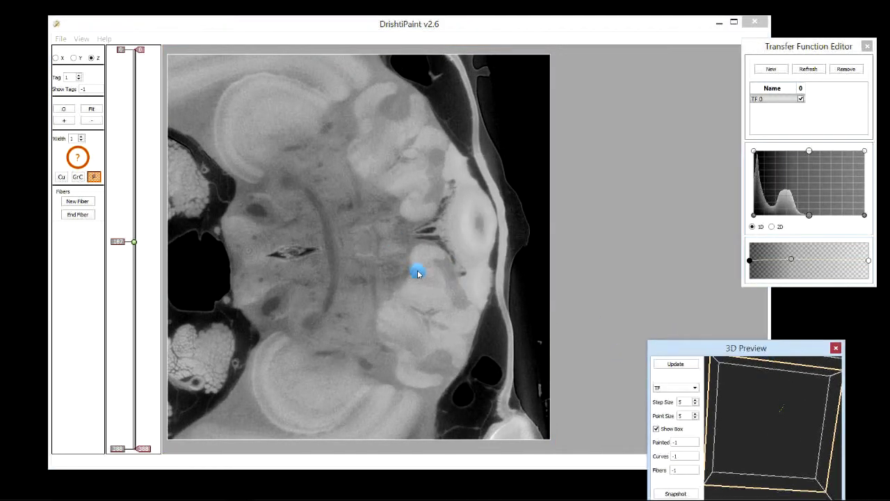
scroll(412, 271, up, 9)
scroll(412, 270, up, 6)
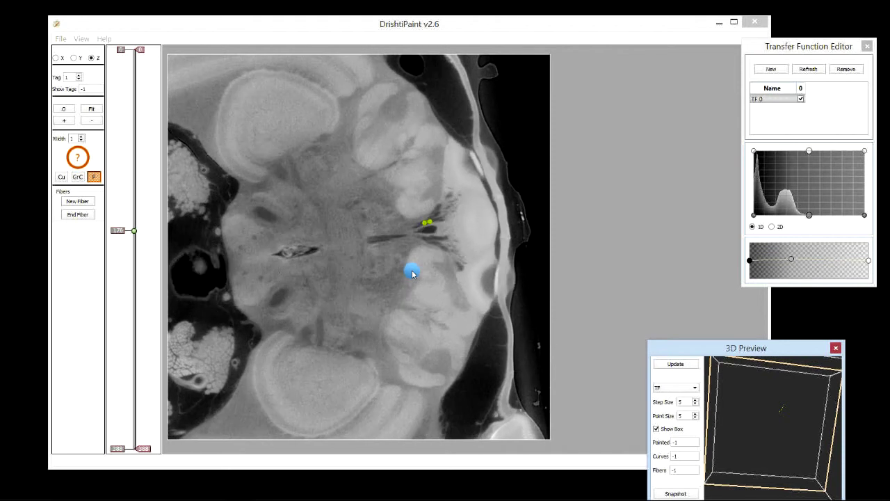
scroll(434, 248, up, 6)
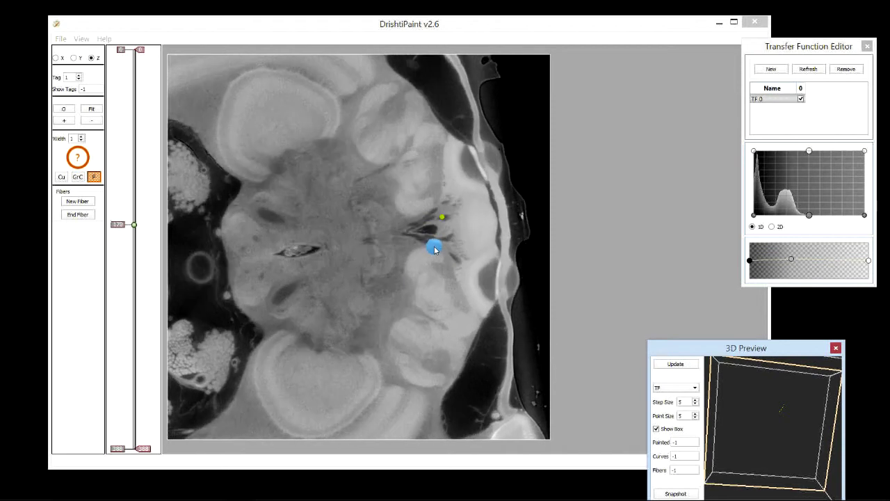
Step: Extend the fiber along the dark channel by placing a point around Z slice 160, and follow the channel to slice 146
scroll(446, 237, up, 5)
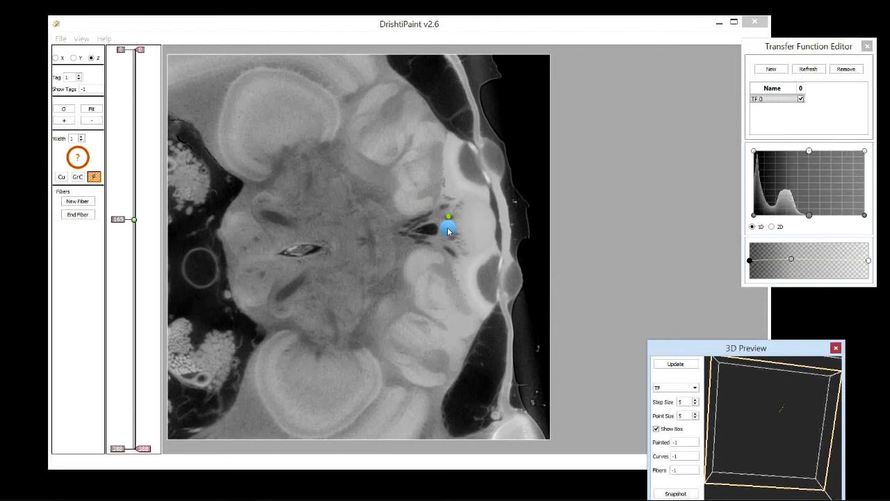
scroll(455, 224, up, 1)
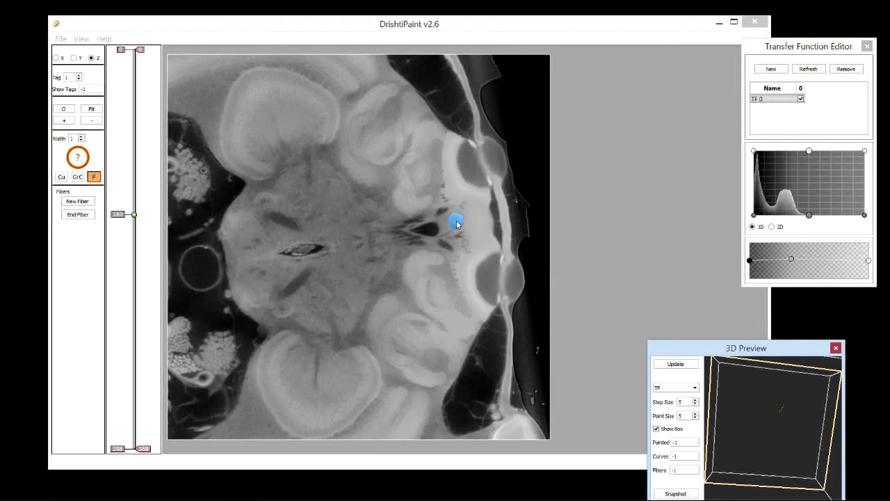
click(455, 219)
scroll(459, 222, up, 7)
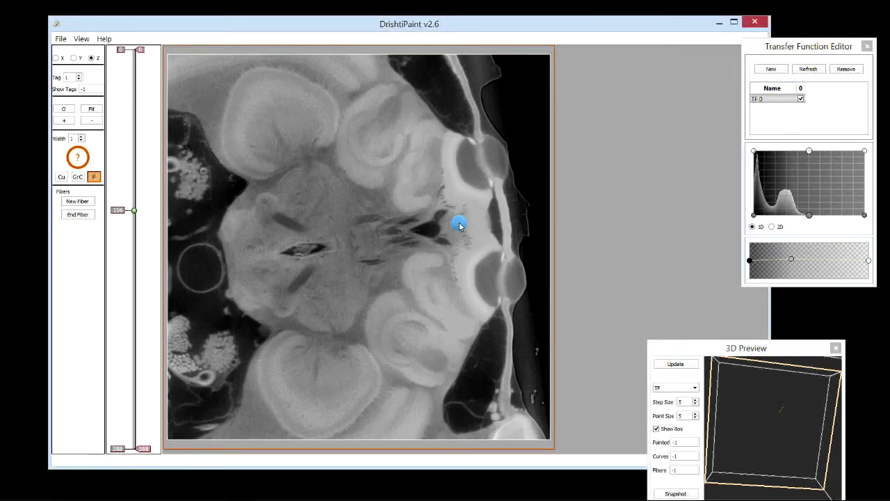
scroll(463, 224, up, 2)
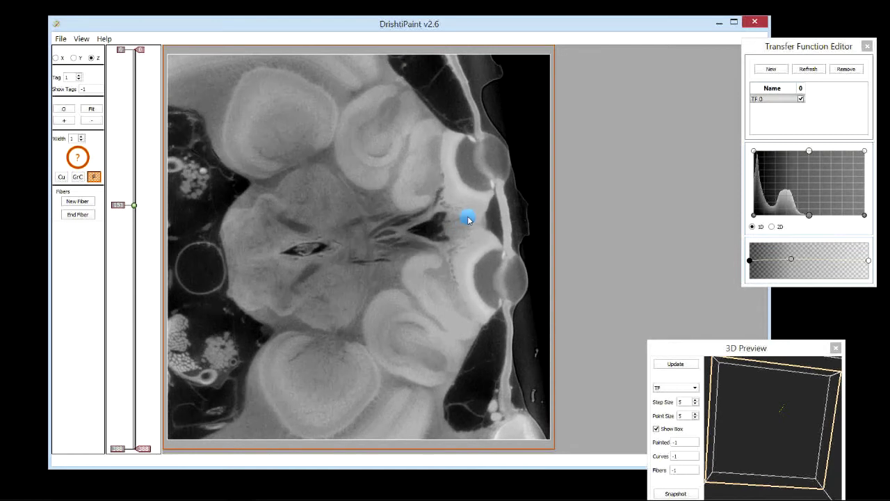
scroll(466, 228, down, 3)
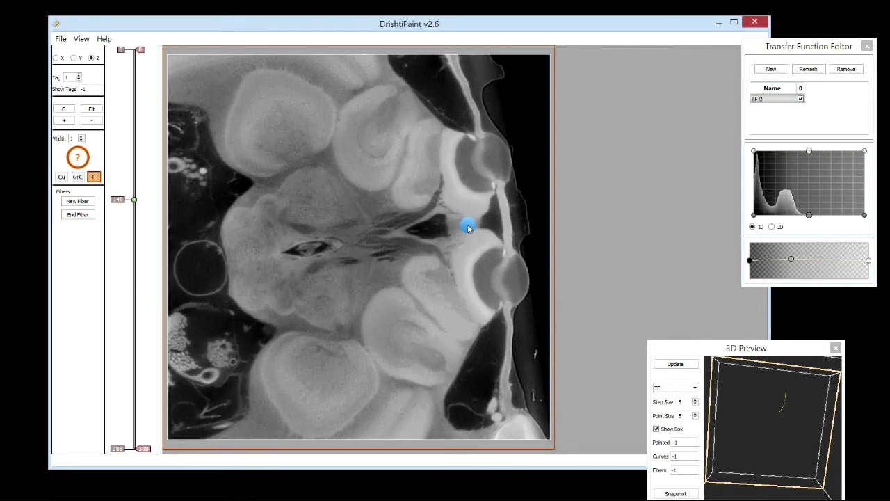
Step: Orbit the 3D preview around the fiber and check the fiber's points in the Z slices from 149 to 182
drag(764, 405, 768, 441)
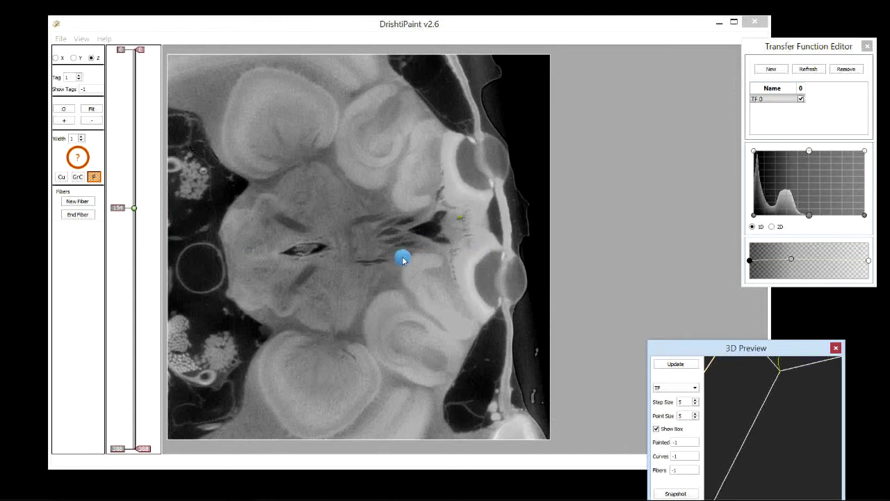
scroll(417, 255, down, 5)
scroll(421, 255, up, 14)
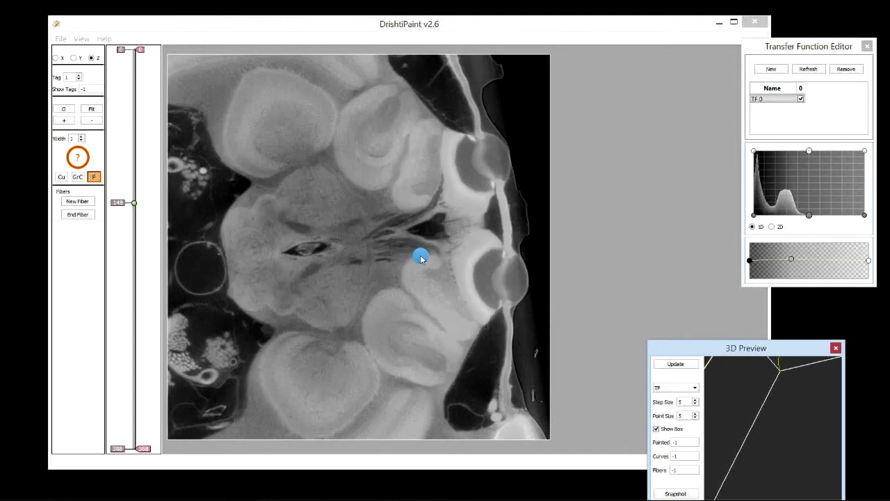
scroll(417, 264, up, 7)
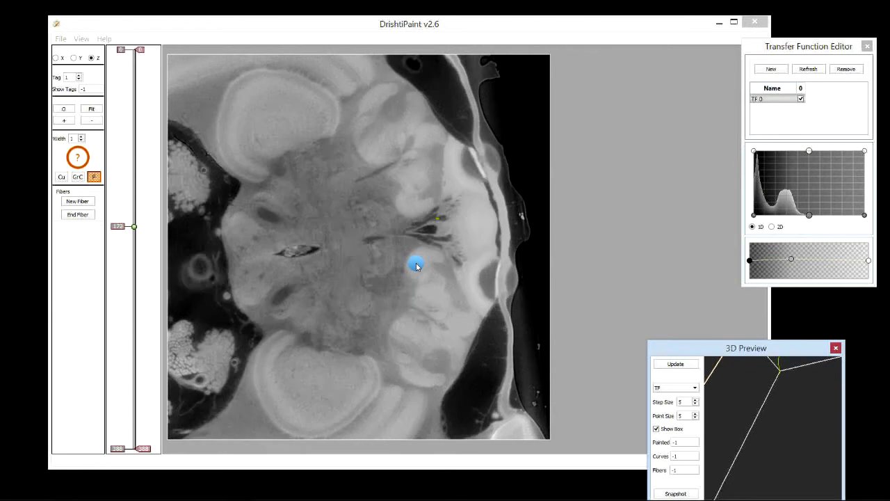
scroll(415, 266, up, 13)
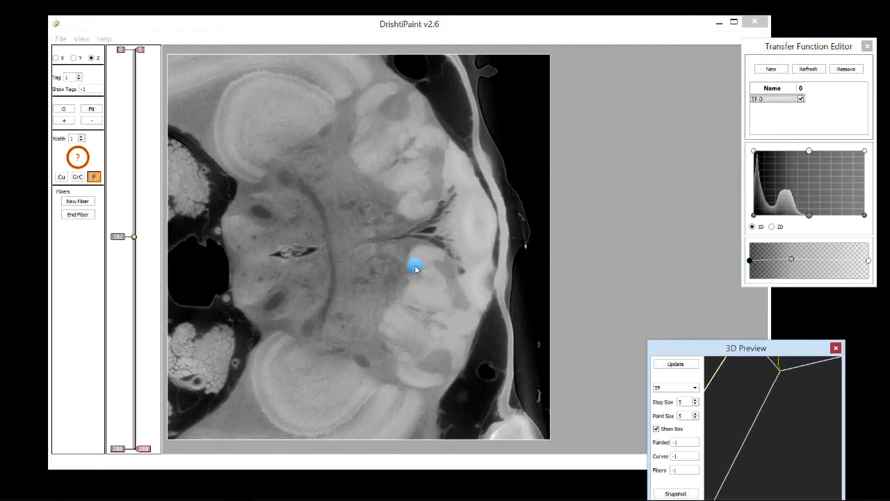
Step: Add a fiber point at the channel's inner end in Z slice 181 and check the course down to slice 137
click(390, 239)
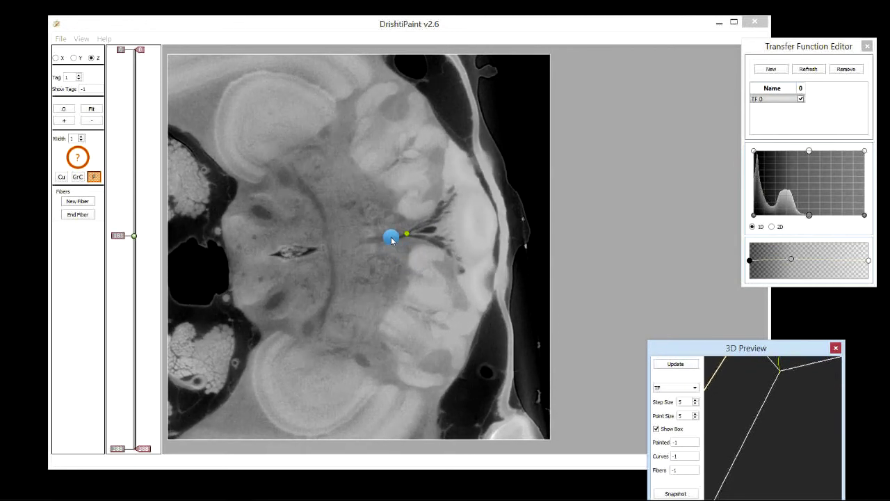
scroll(362, 252, down, 4)
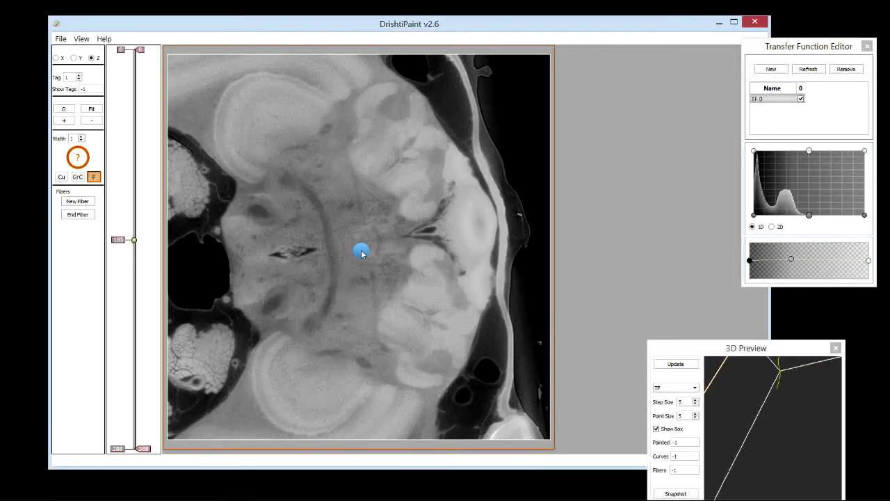
scroll(362, 253, down, 20)
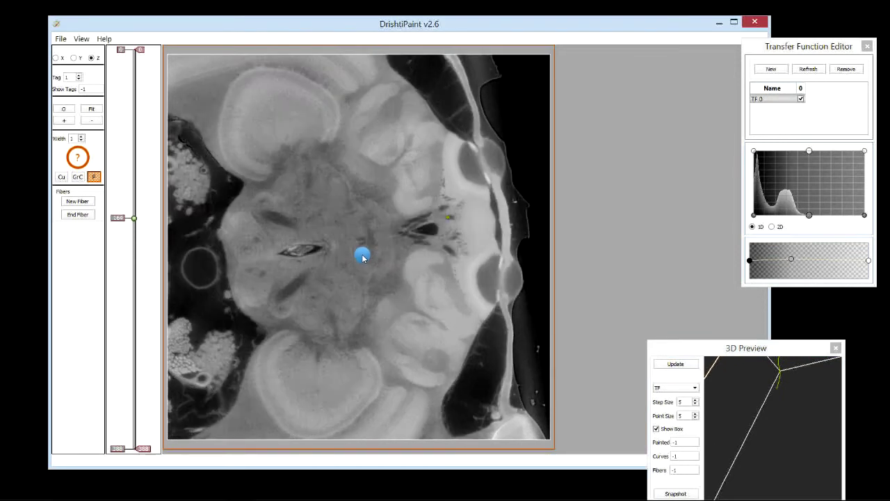
scroll(362, 256, down, 20)
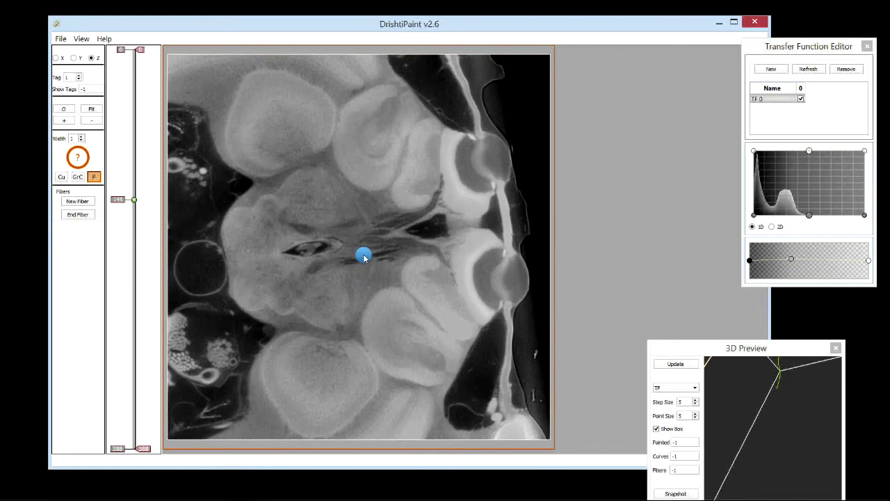
scroll(365, 262, up, 1)
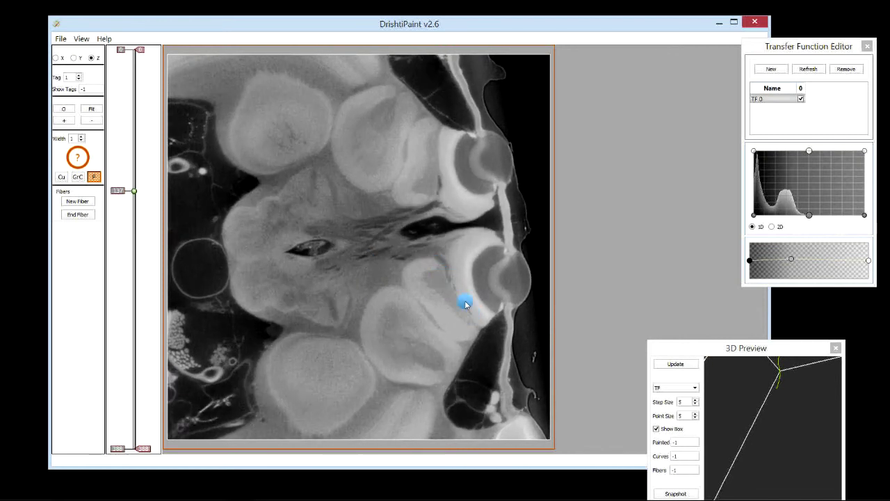
Step: Set the tag to 2, start a new fiber and locate its beginning on the second channel around Z slice 134
click(80, 75)
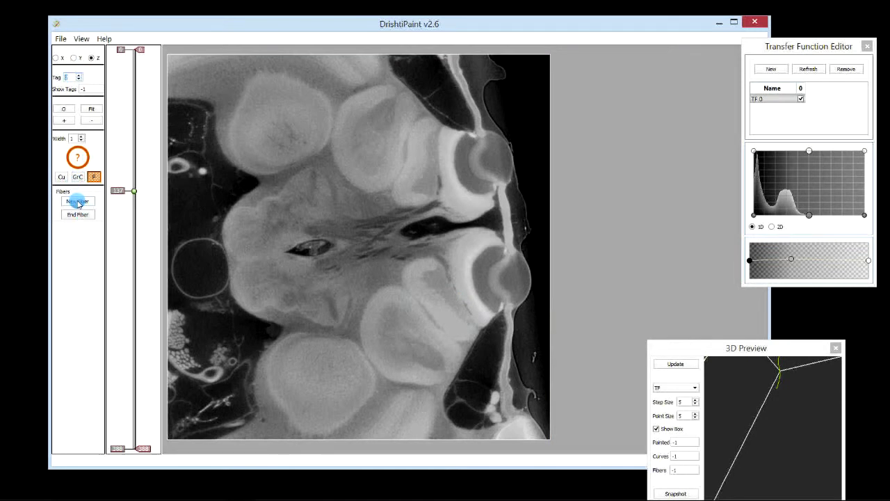
click(79, 203)
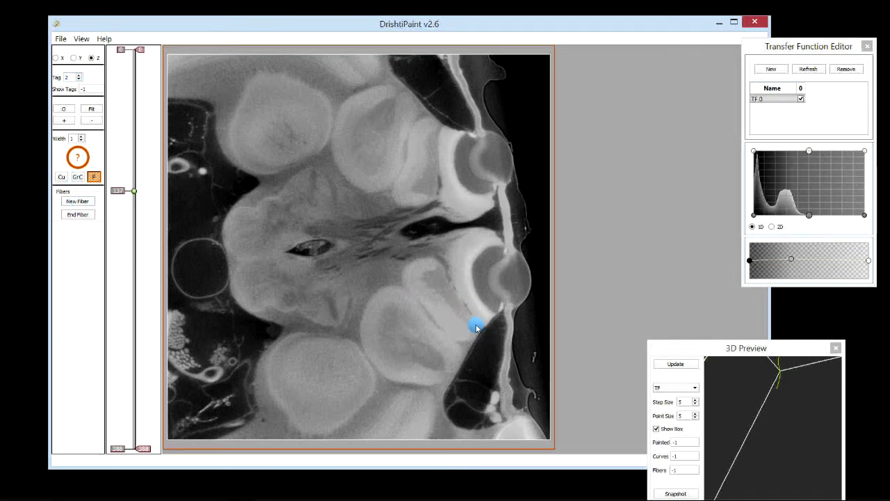
scroll(477, 327, up, 3)
scroll(477, 327, down, 5)
scroll(477, 327, up, 2)
scroll(464, 313, up, 3)
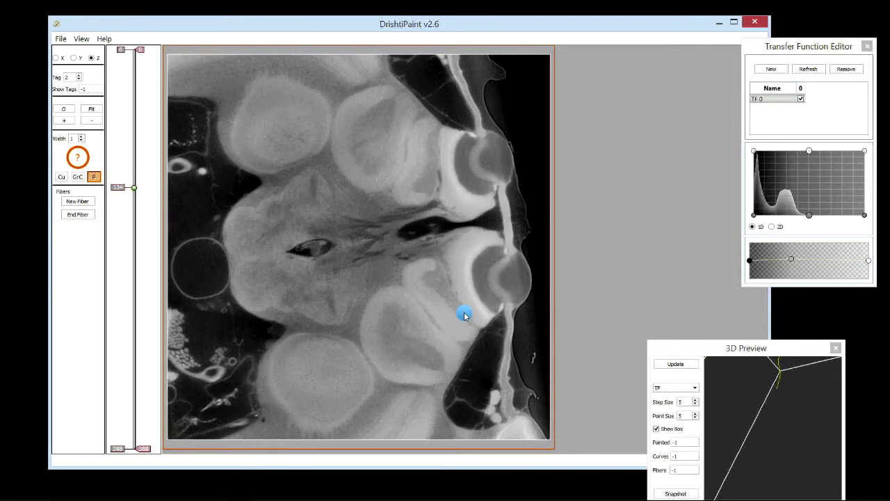
Step: Trace the tag 2 fiber along the thin dark line, placing a point in Z slice 143 and checking slices 141 and 142
scroll(464, 315, down, 5)
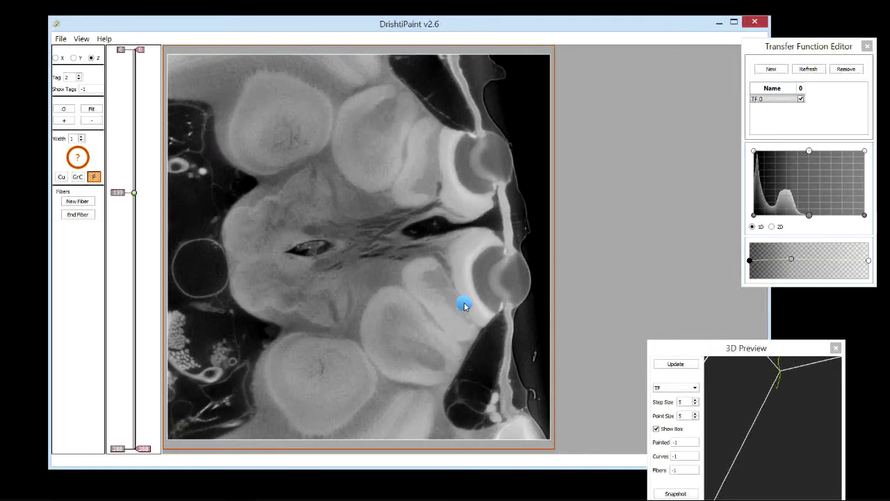
scroll(461, 305, down, 3)
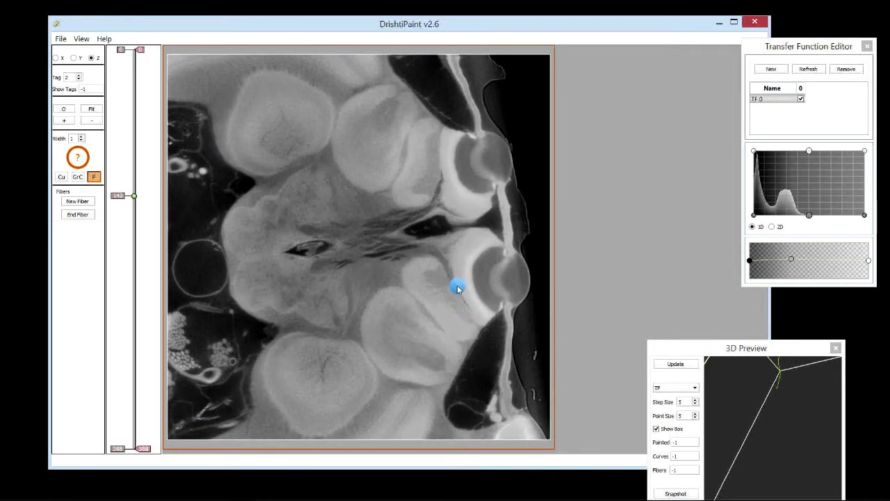
scroll(457, 289, down, 2)
scroll(453, 286, up, 1)
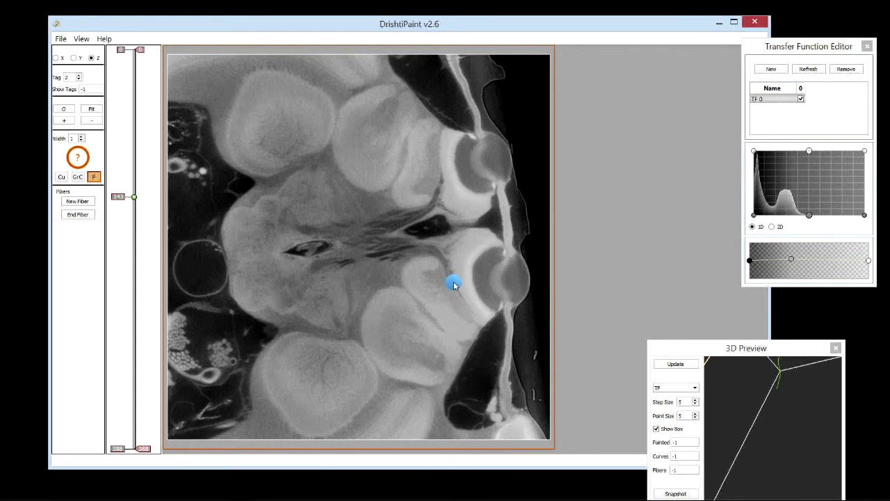
click(450, 278)
scroll(438, 277, up, 2)
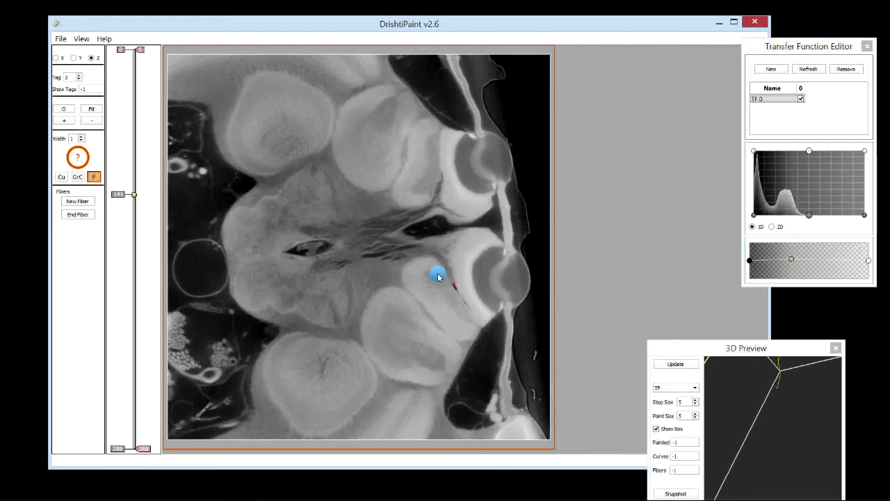
scroll(437, 277, down, 1)
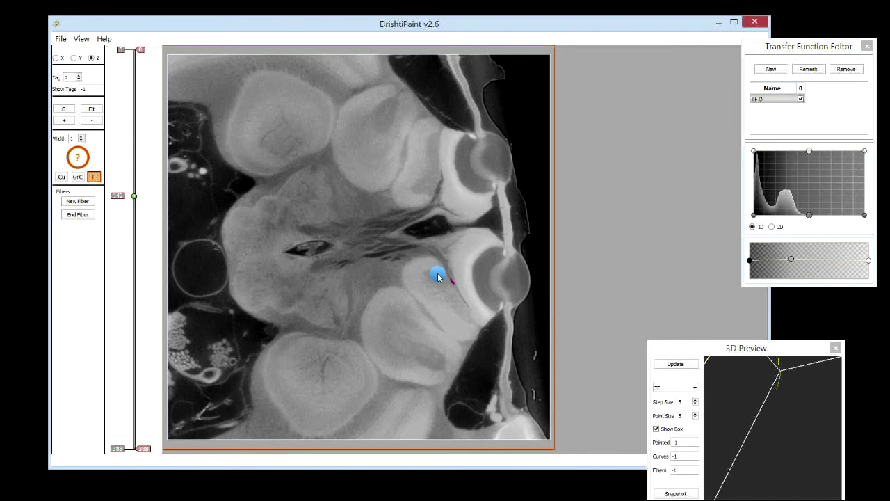
Step: Switch to the Y axis and search the slices down to 160 and back to 262 for the new fiber's points
click(73, 58)
click(134, 225)
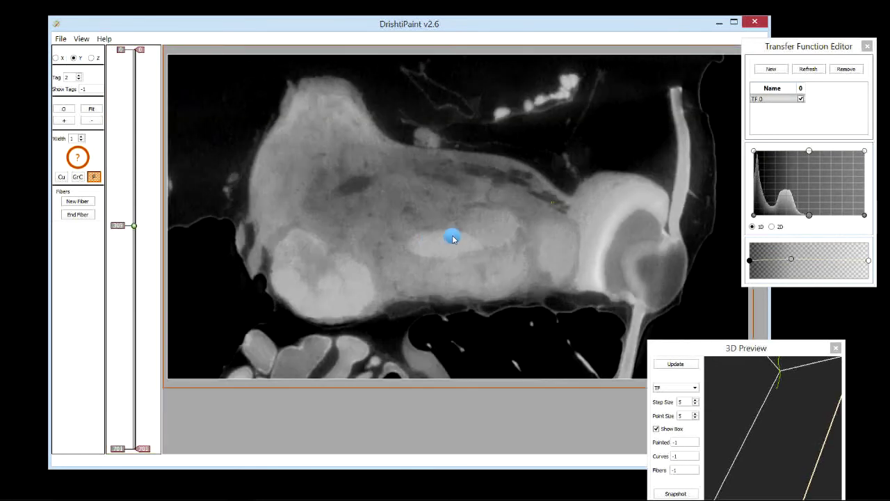
scroll(453, 238, up, 20)
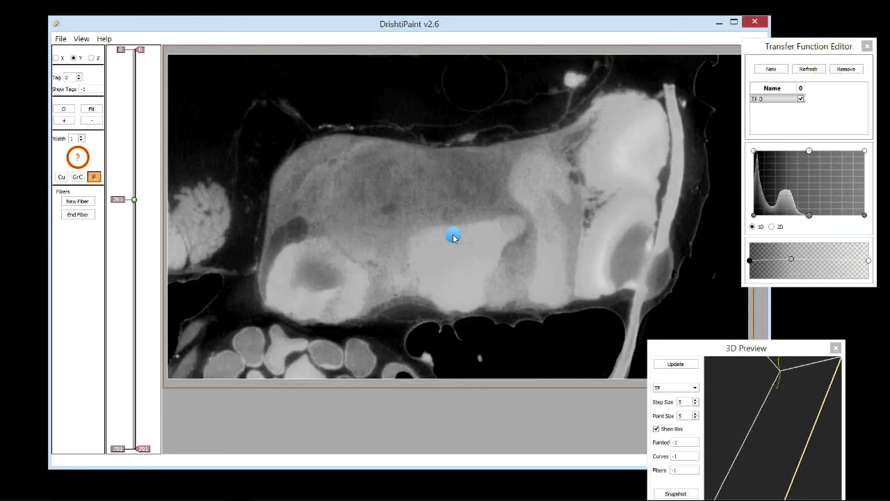
scroll(453, 238, up, 20)
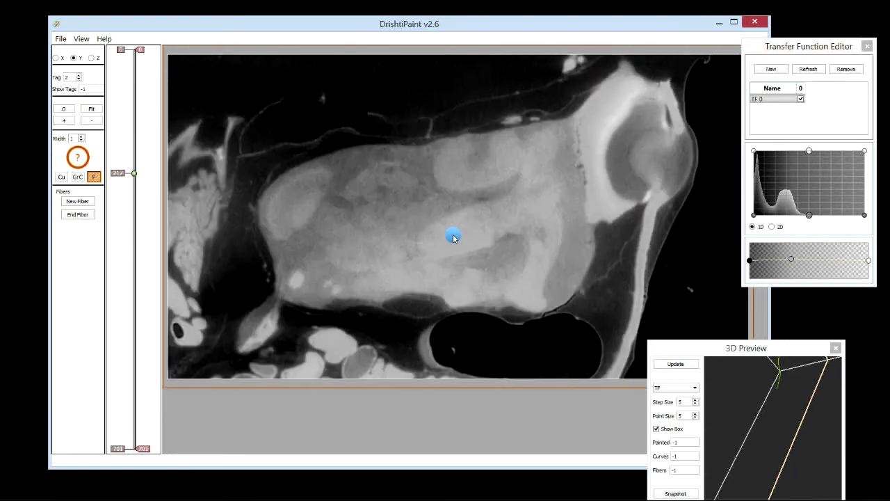
scroll(453, 238, up, 20)
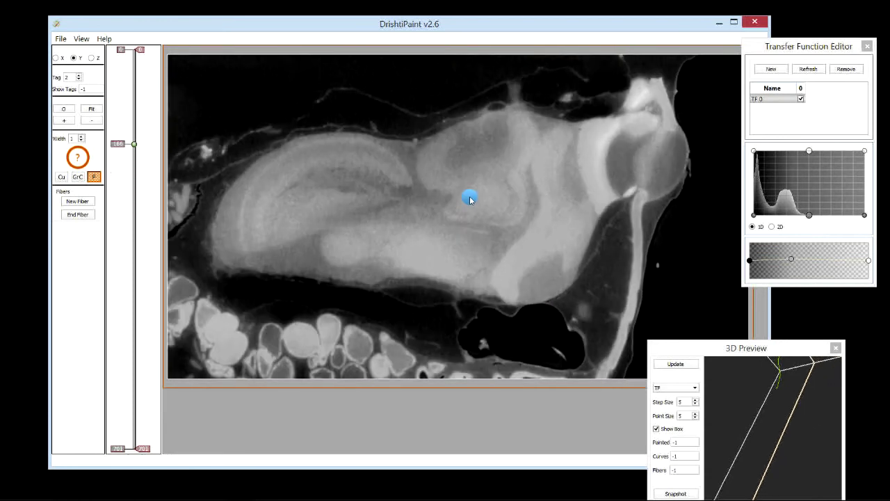
scroll(470, 199, up, 6)
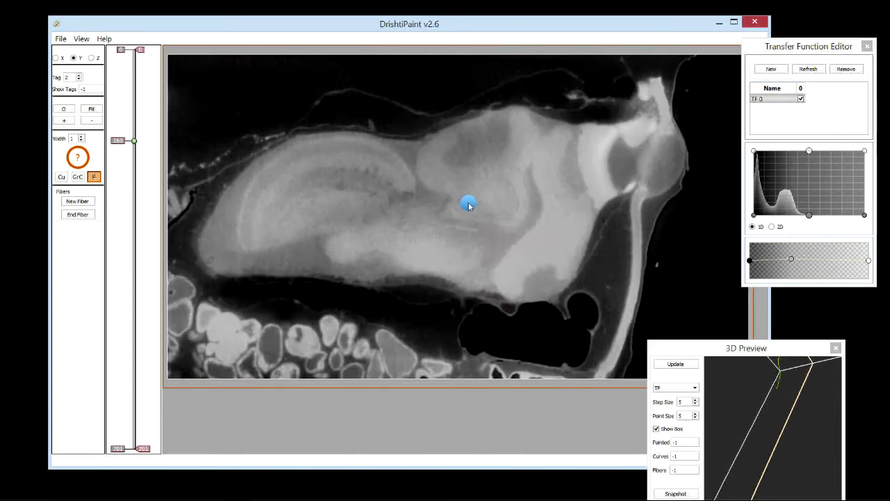
scroll(447, 212, down, 16)
mouse_move(134, 201)
mouse_down()
mouse_move(129, 275)
mouse_move(111, 198)
mouse_up()
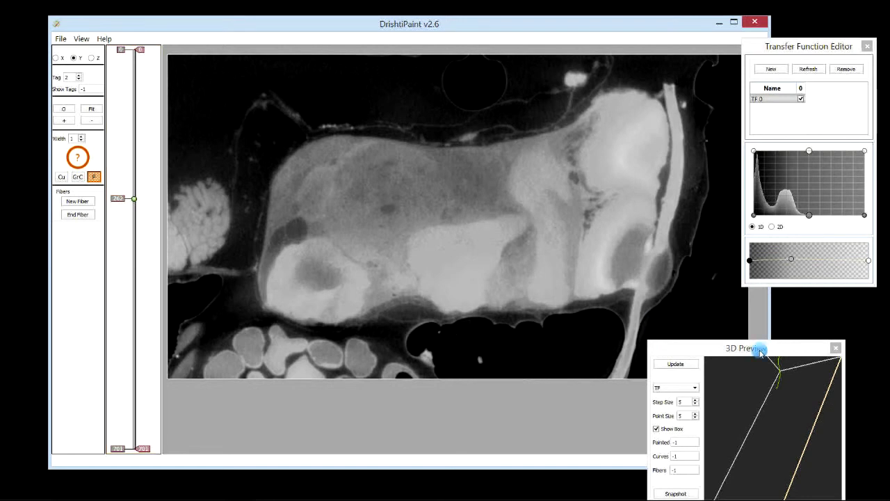
Step: Move the 3D Preview window clear of the screen edge and orbit its view to show the fiber inside the bounding box
drag(759, 350, 768, 296)
scroll(797, 361, up, 1)
scroll(797, 364, down, 1)
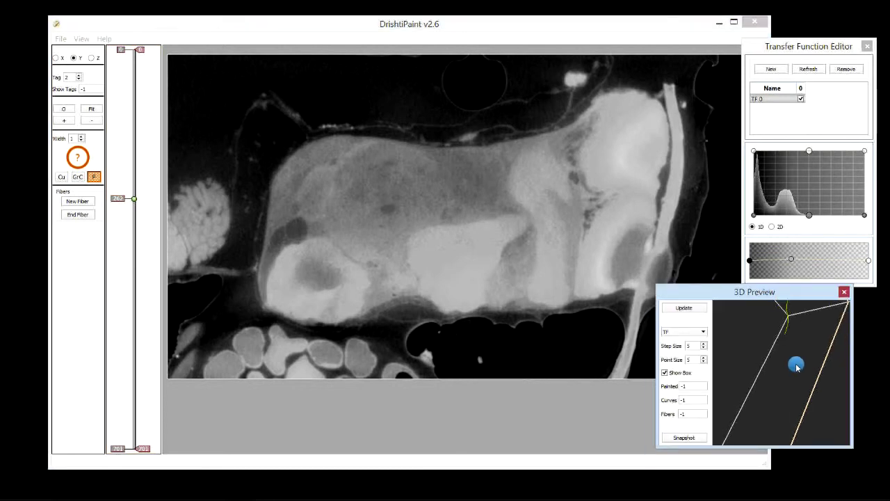
drag(796, 366, 814, 380)
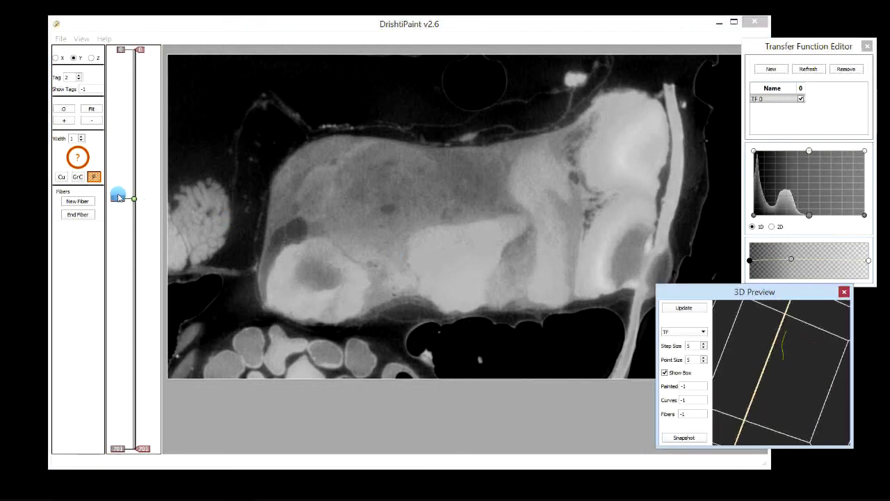
Step: Examine the tag 2 fiber's points in the Y slices from 419 to 472
drag(133, 199, 133, 290)
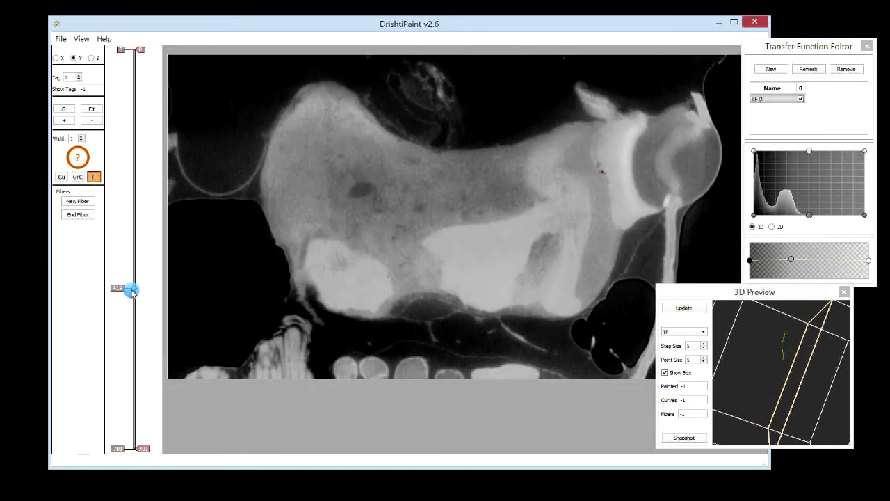
scroll(603, 179, down, 20)
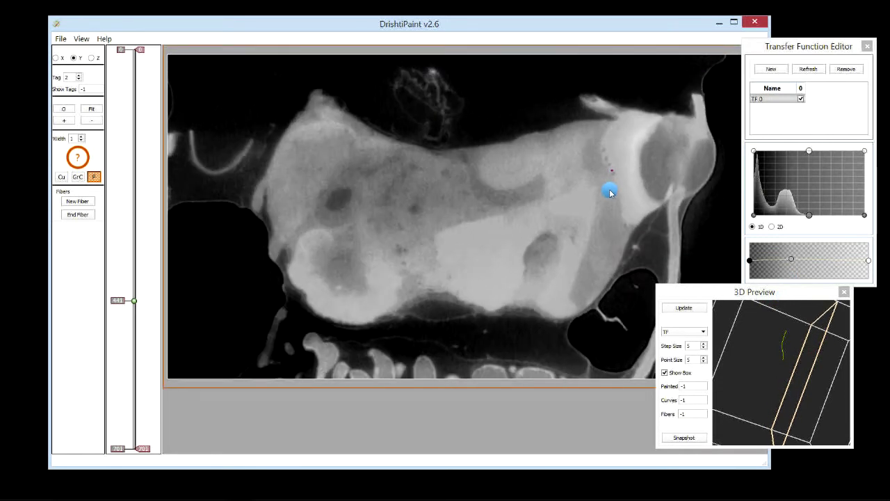
scroll(611, 189, down, 11)
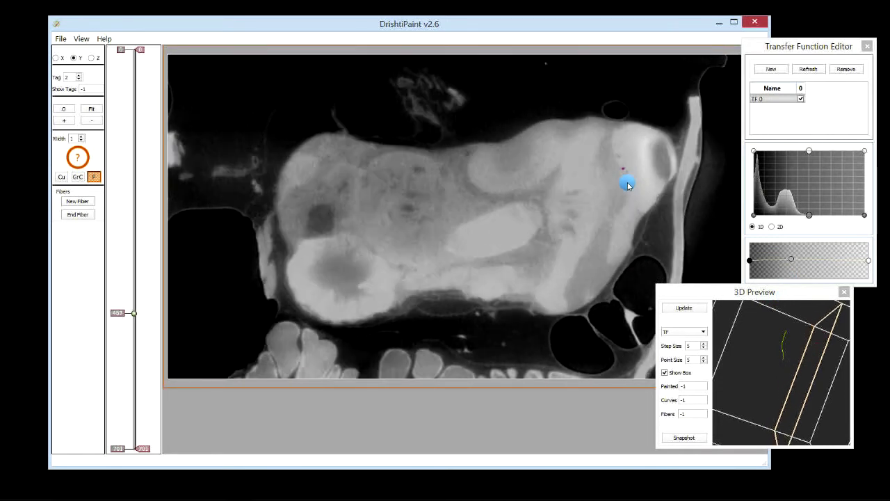
scroll(627, 184, down, 20)
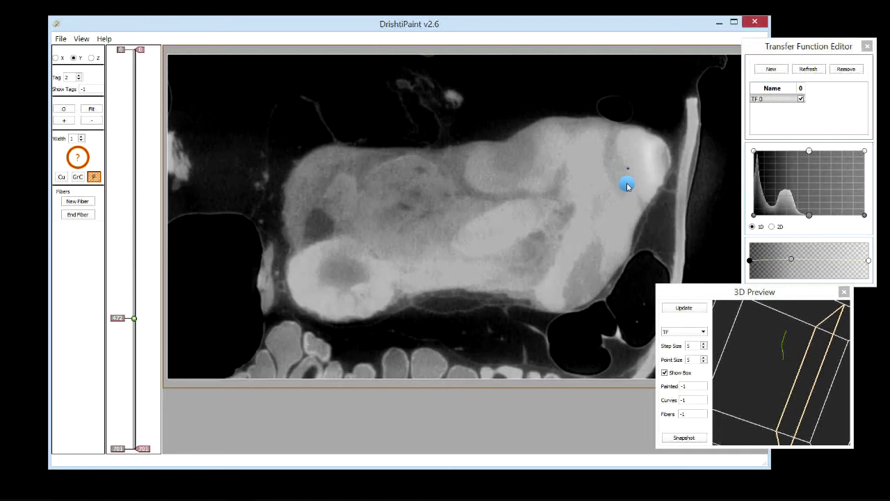
scroll(627, 186, up, 1)
Step: Shift the middle color stop of transfer function TF 0 toward the bright end to darken the slice display
drag(792, 263, 827, 263)
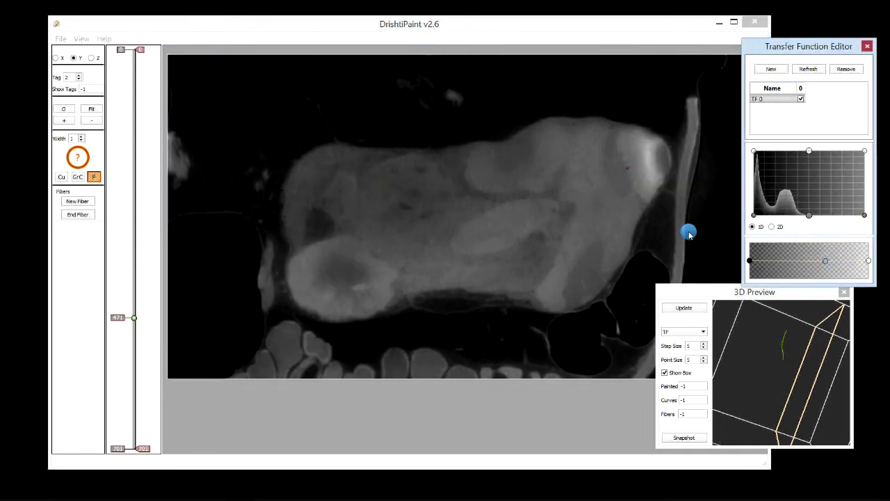
Step: Review the tag 2 fiber's points through the Y slices from 471 to 407
scroll(608, 201, down, 4)
scroll(608, 205, up, 16)
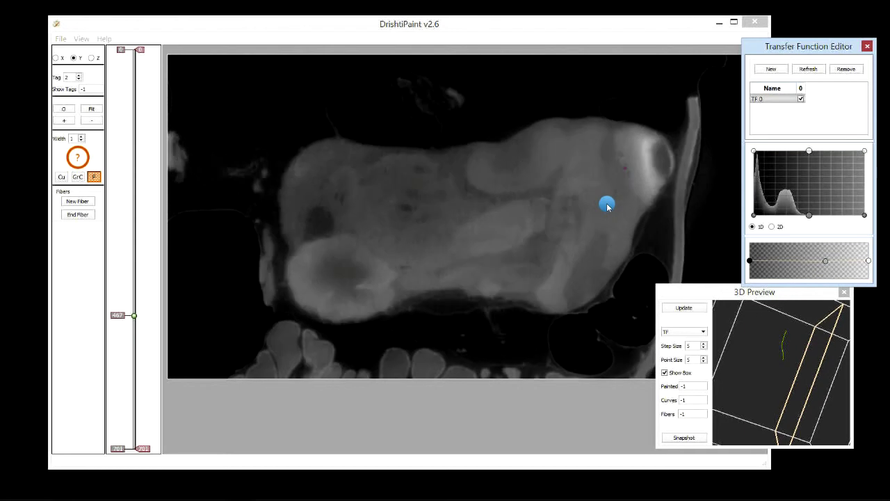
scroll(607, 205, up, 18)
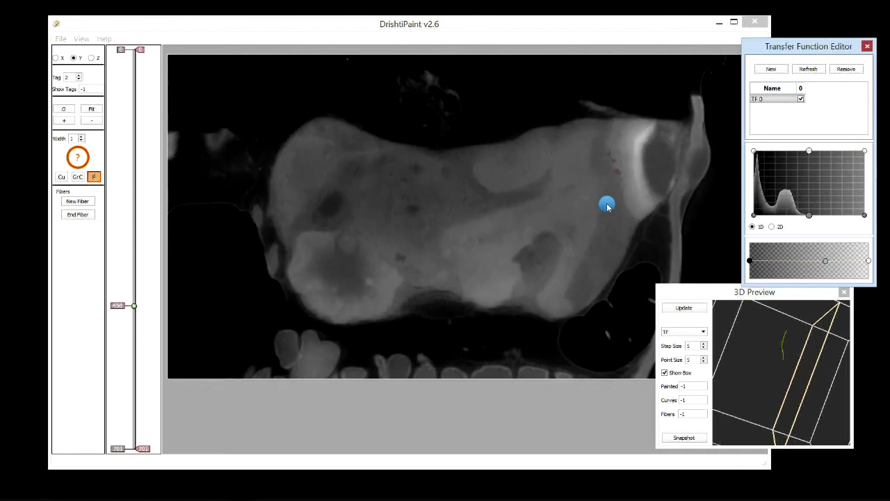
scroll(607, 206, up, 15)
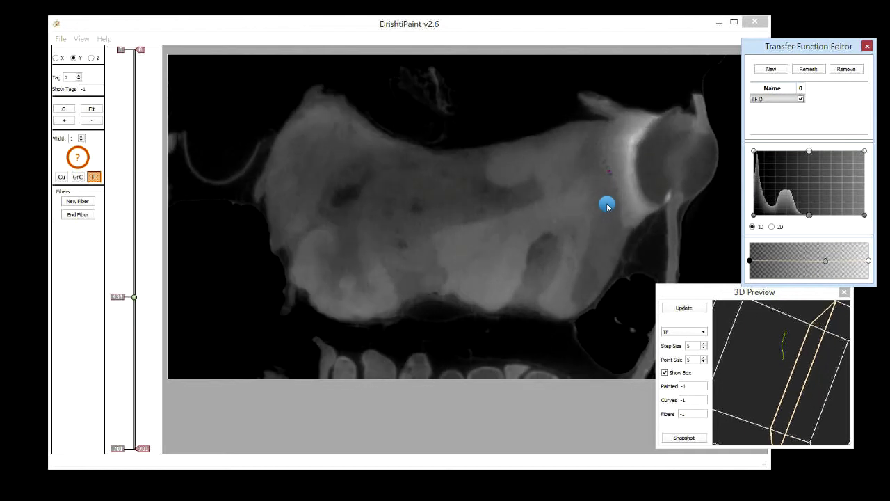
scroll(607, 205, up, 12)
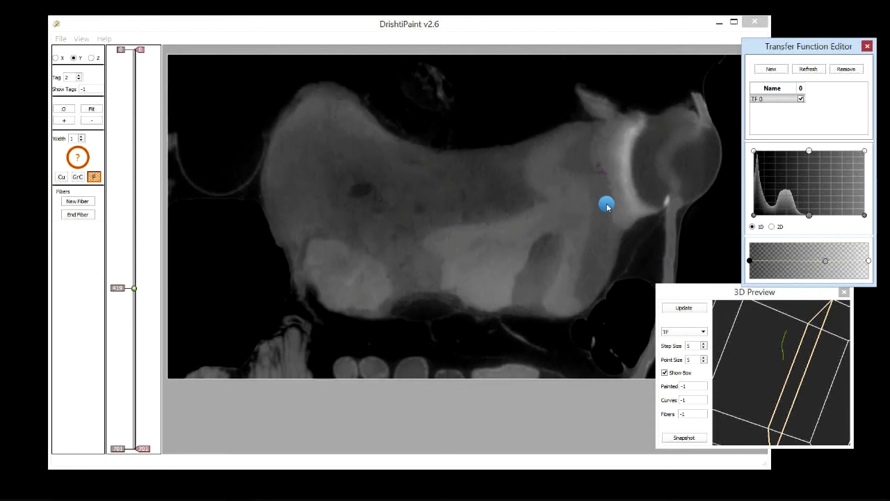
scroll(607, 203, up, 7)
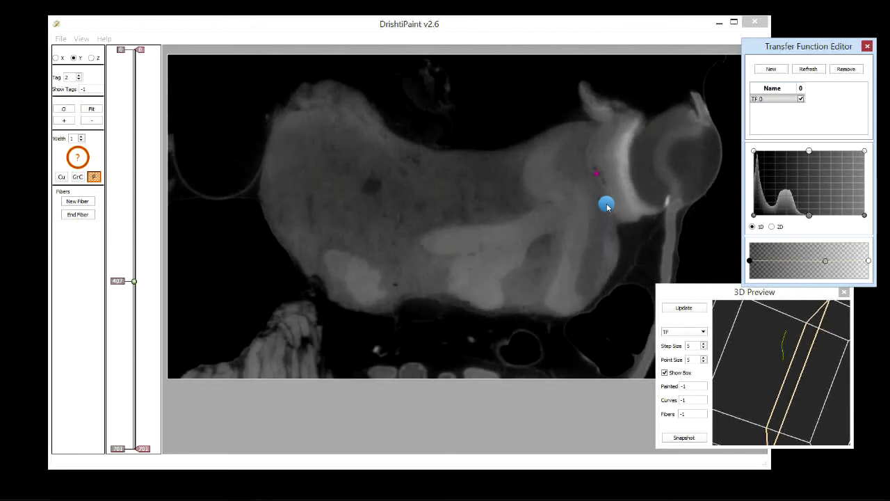
Step: Follow the dark channel from Y slice 407 to 360, adding a tag 2 fiber point near slice 395
scroll(607, 203, up, 3)
scroll(597, 178, up, 6)
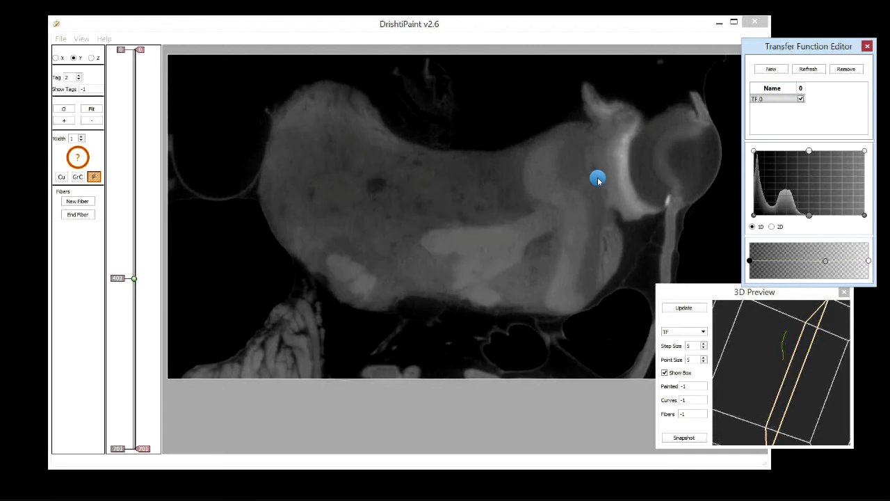
scroll(588, 177, up, 3)
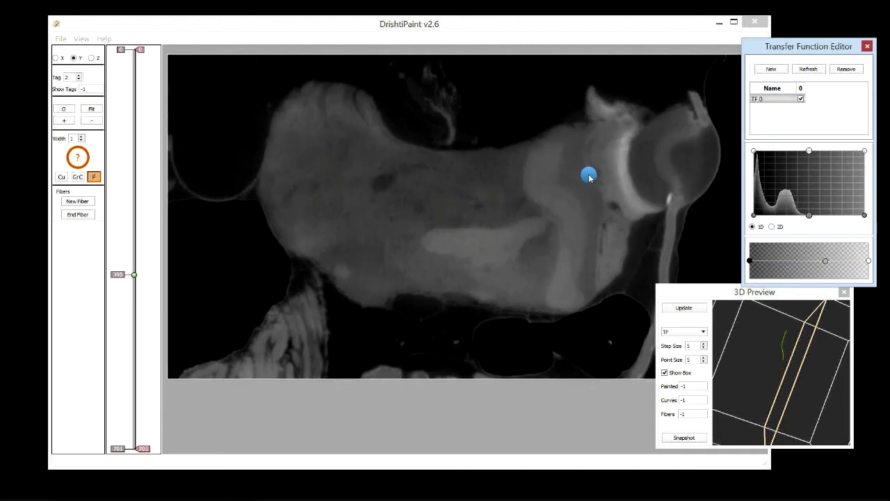
click(590, 174)
scroll(589, 182, up, 7)
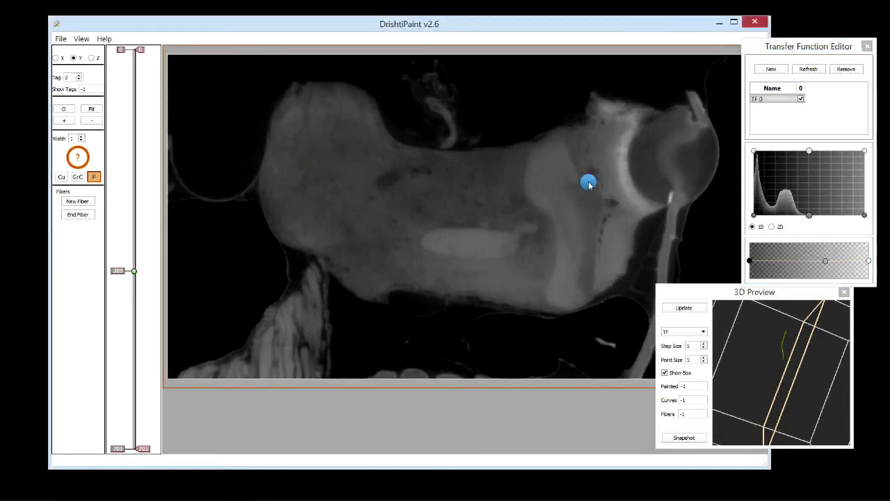
scroll(588, 182, up, 15)
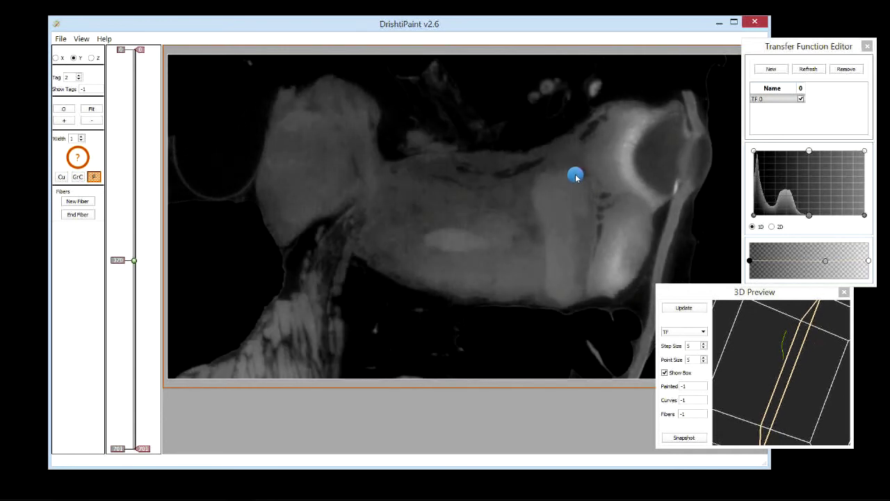
scroll(573, 177, up, 3)
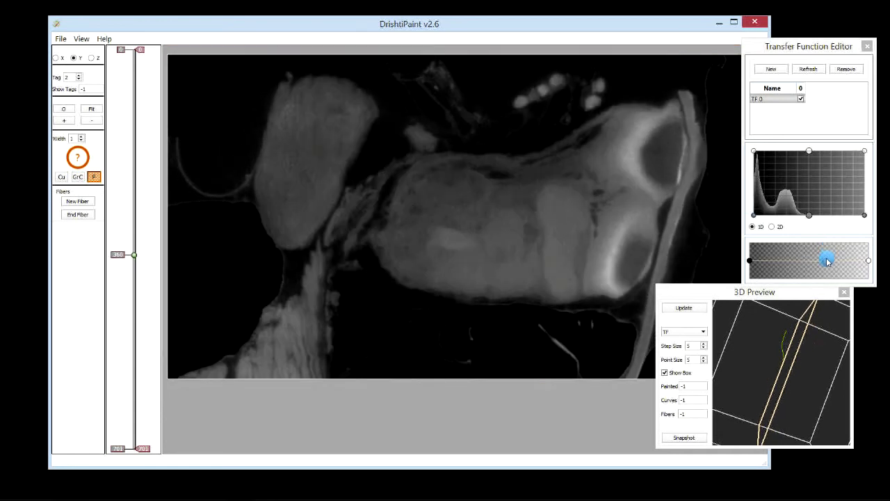
Step: Brighten the slices by shifting TF 0's middle color stop toward the dark end, and continue the tag 2 fiber from Y slice 360 to 344
drag(827, 260, 789, 254)
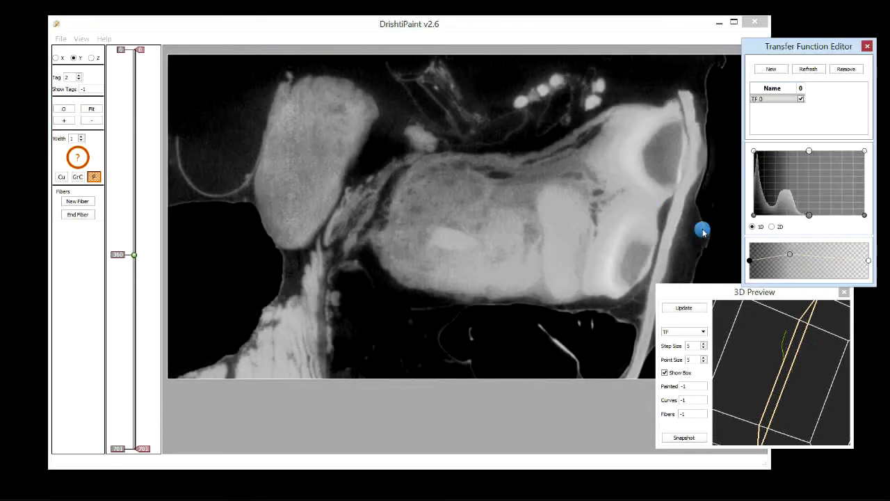
click(553, 176)
scroll(549, 179, up, 8)
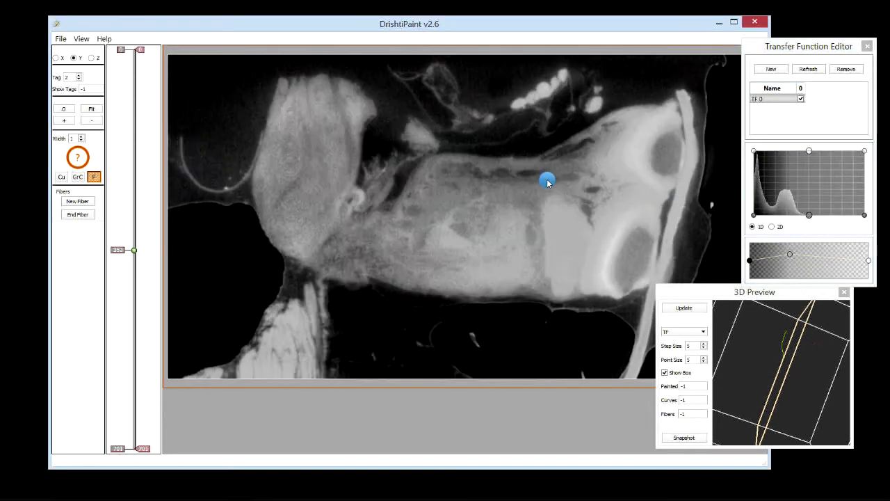
scroll(535, 181, up, 4)
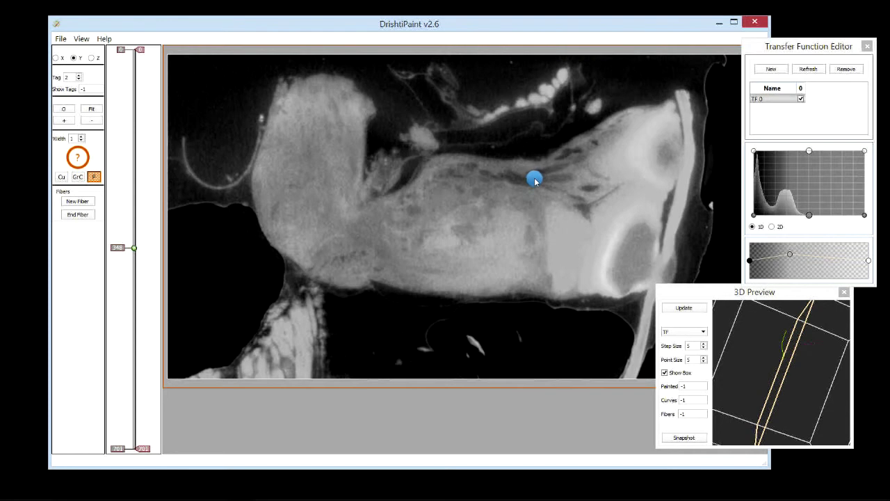
scroll(524, 183, up, 4)
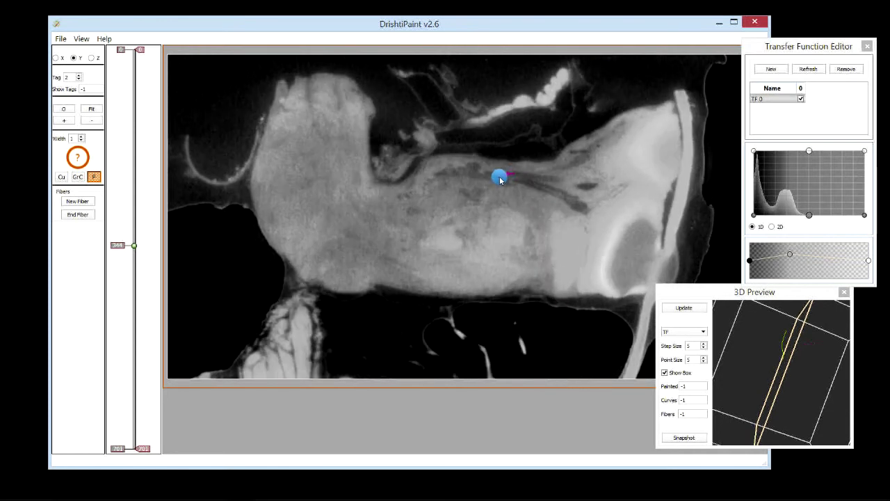
Step: Trace the rest of the tag 2 fiber along the upper channel from Y slice 344 to 324
scroll(500, 178, up, 7)
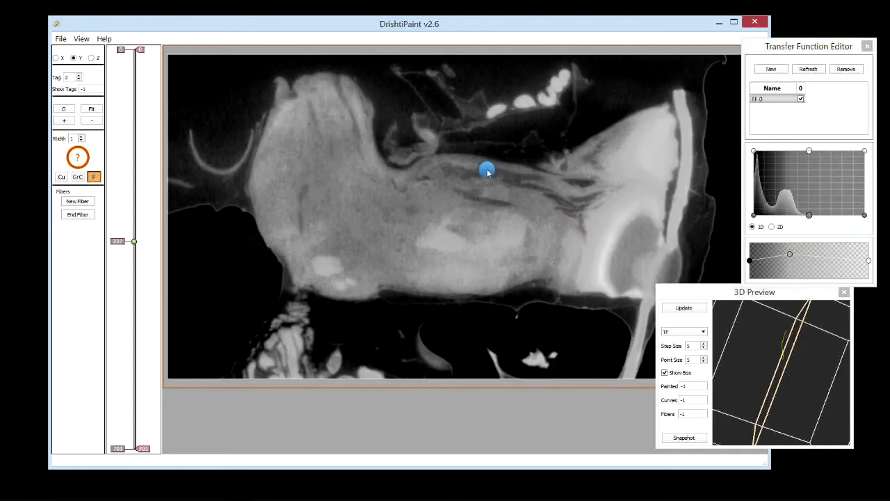
scroll(473, 170, up, 7)
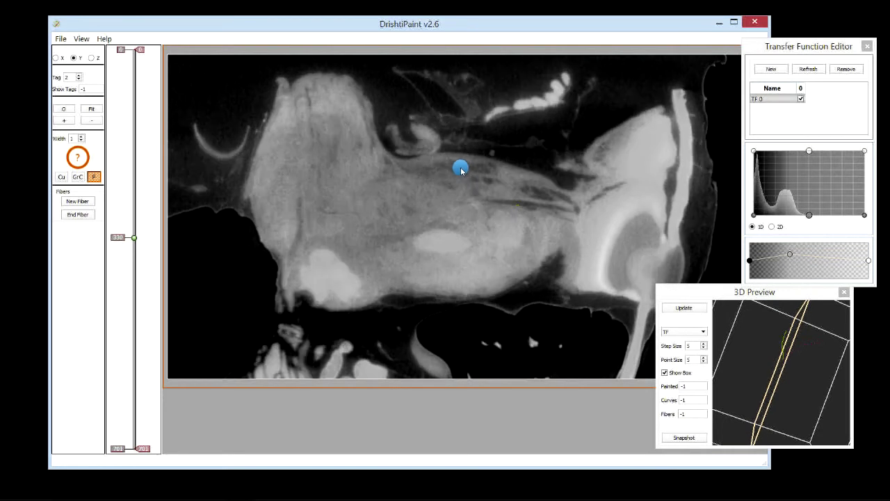
scroll(464, 171, down, 7)
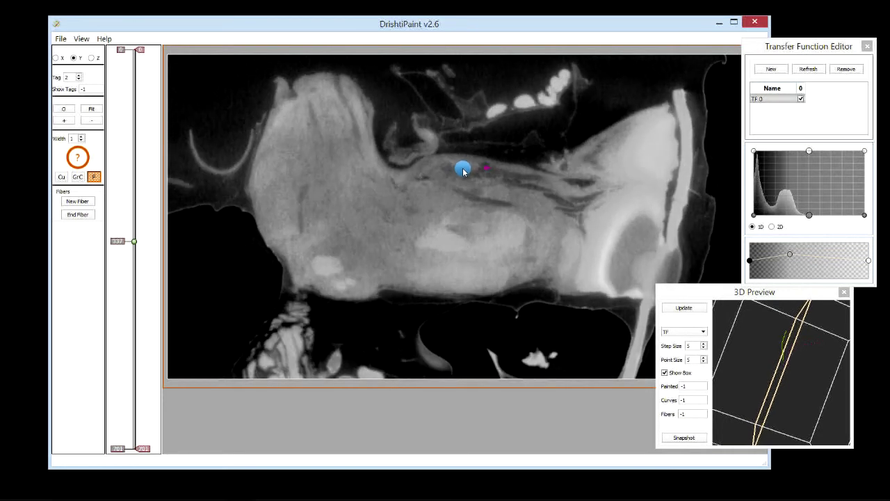
scroll(467, 171, up, 4)
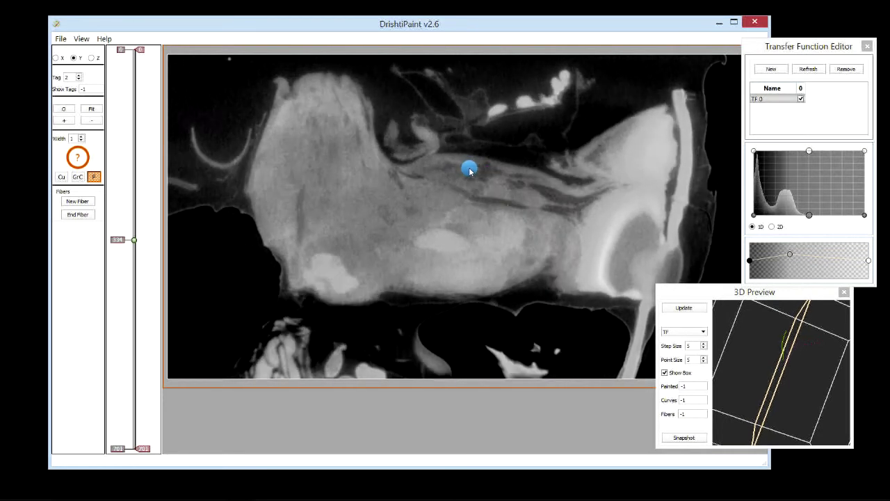
scroll(462, 169, up, 5)
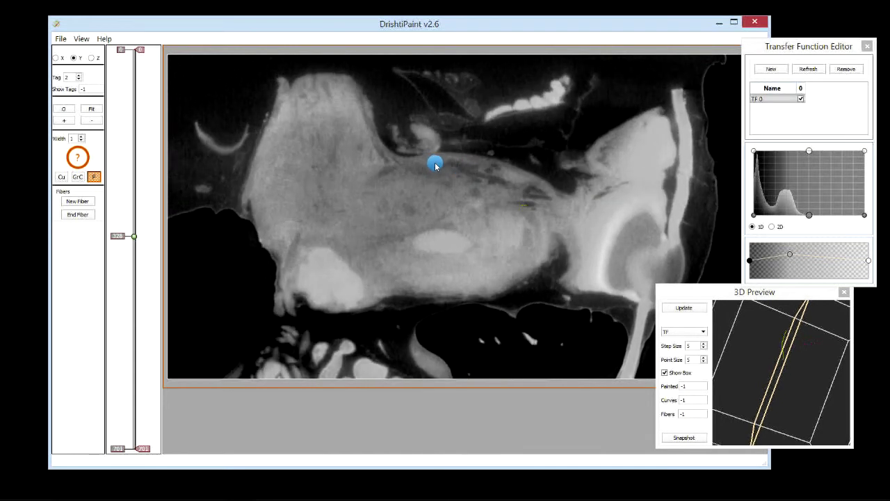
scroll(557, 190, up, 4)
Step: Orbit the 3D Preview to compare the yellow and magenta fibers inside the bounding box
click(767, 387)
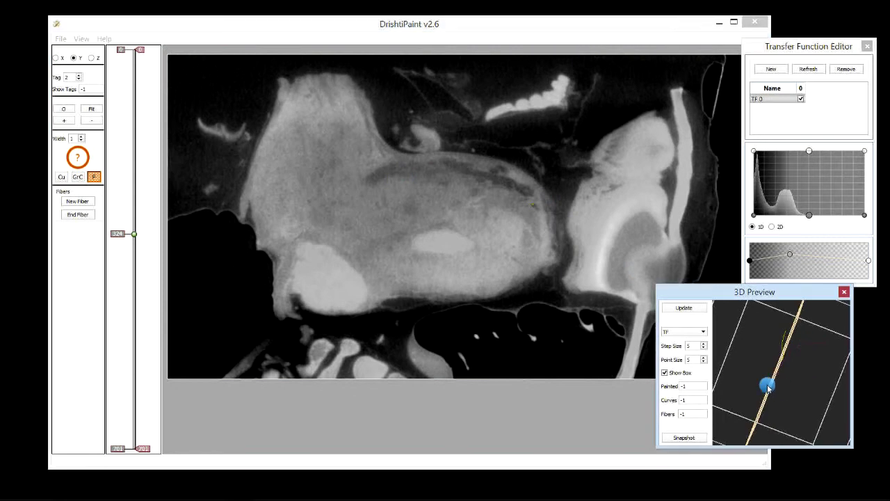
drag(767, 388, 647, 329)
scroll(594, 275, up, 4)
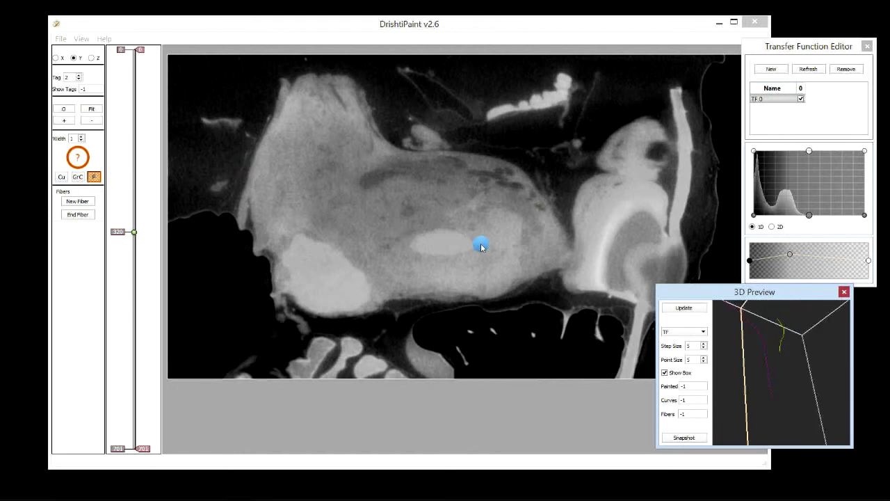
Step: Set the width to 5 and apply it to both the magenta and the yellow fiber in Y slice 335
scroll(487, 243, down, 15)
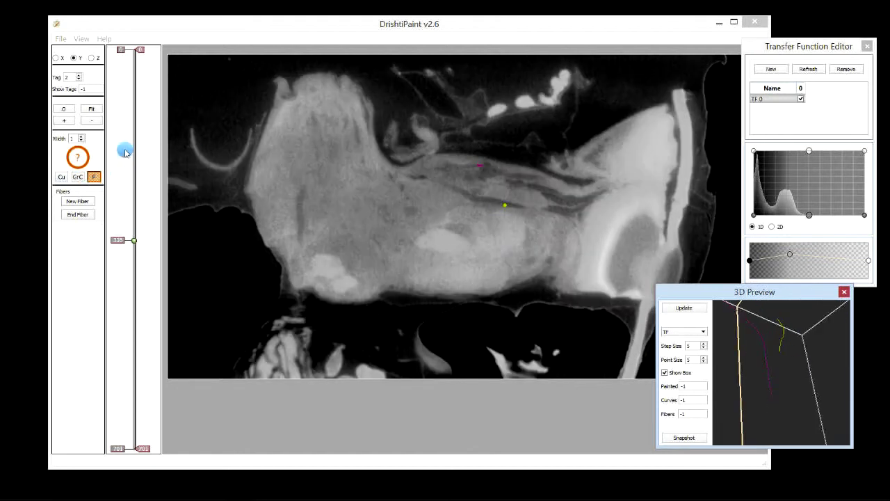
drag(75, 139, 57, 140)
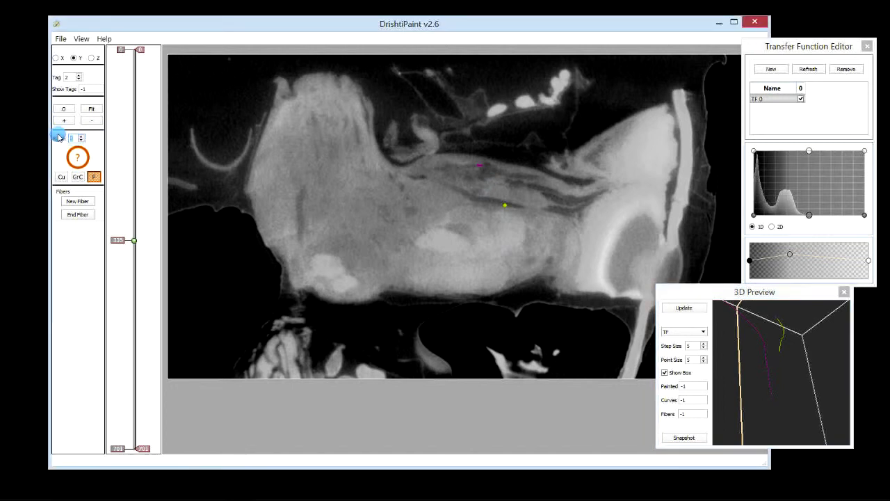
text(5)
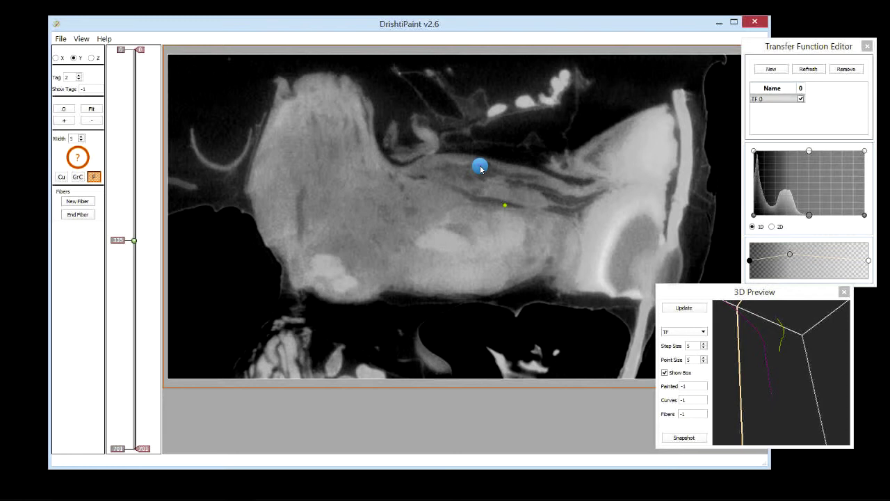
click(480, 167)
click(506, 206)
Step: End the tag 2 fiber, and resize and orbit the 3D Preview to show both thickened fibers
drag(806, 369, 765, 333)
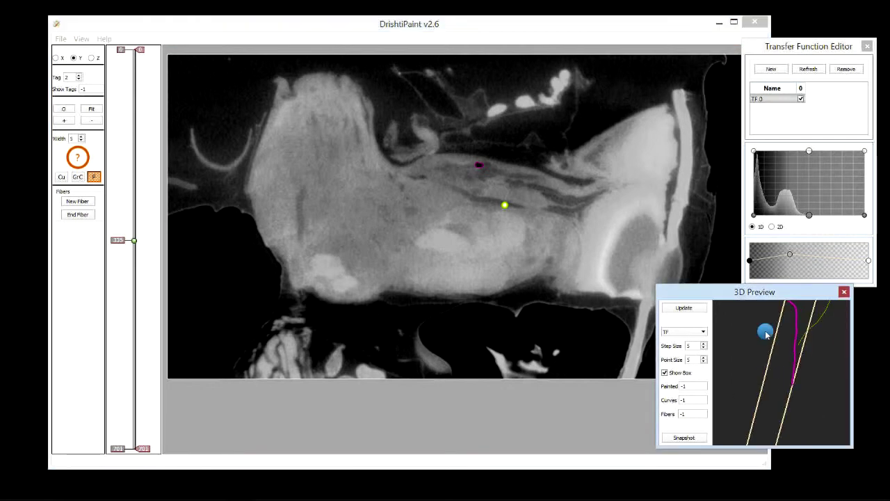
drag(750, 285, 727, 143)
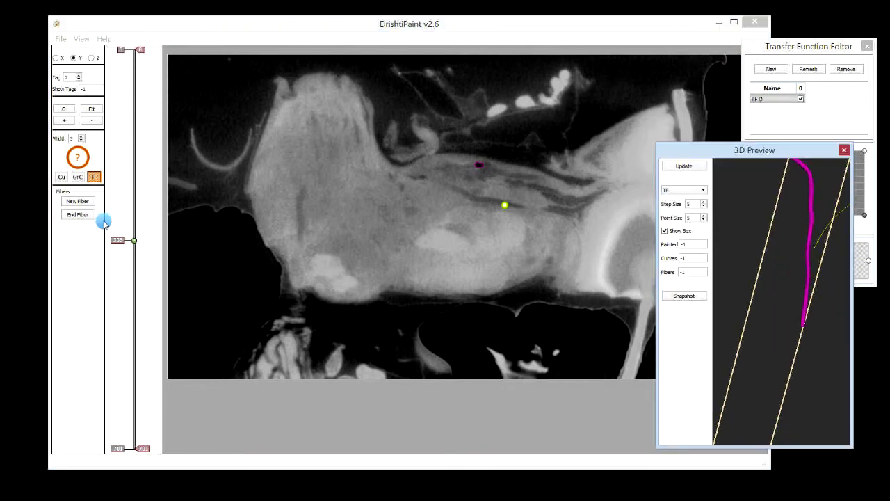
click(77, 215)
drag(739, 288, 751, 201)
click(656, 94)
Step: Check the thickened fibers between Y slices 335 and 342, and start a new fiber with tag 3
scroll(512, 258, down, 5)
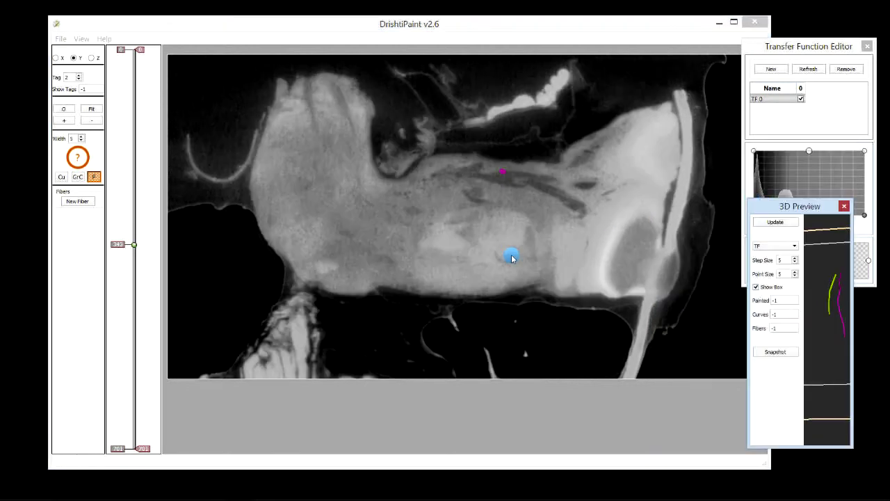
scroll(512, 258, up, 5)
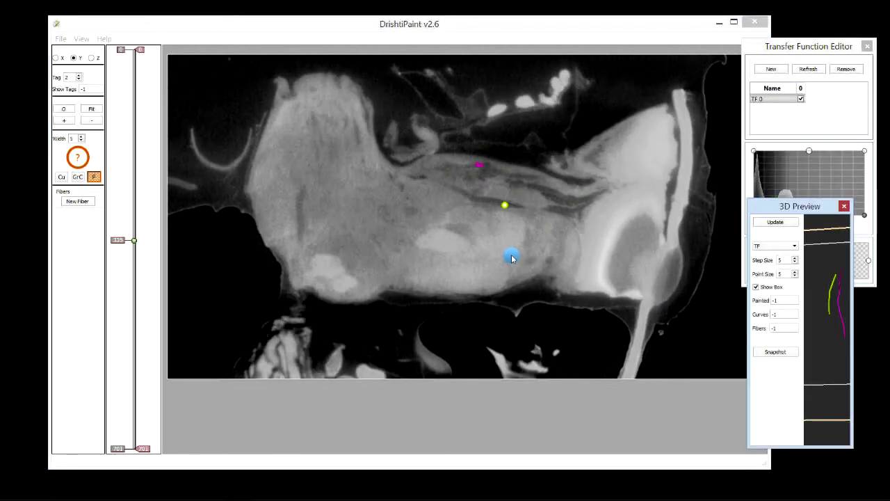
scroll(480, 216, down, 3)
scroll(499, 230, down, 3)
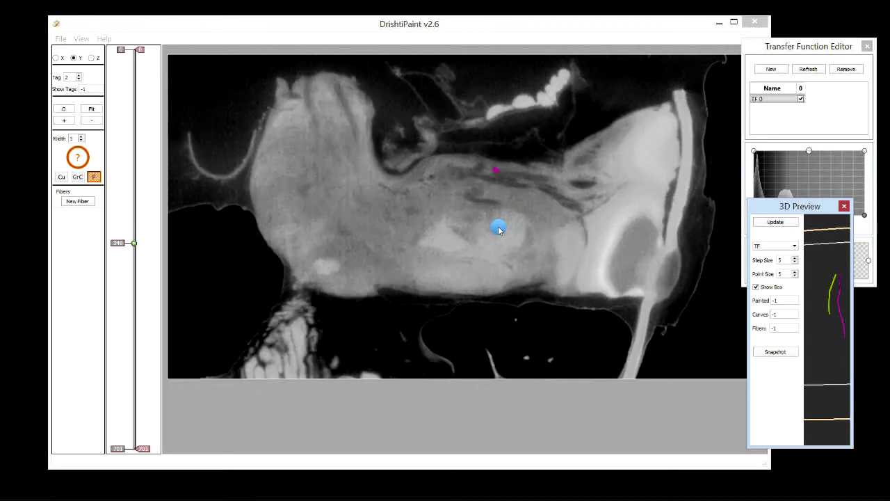
scroll(499, 230, up, 5)
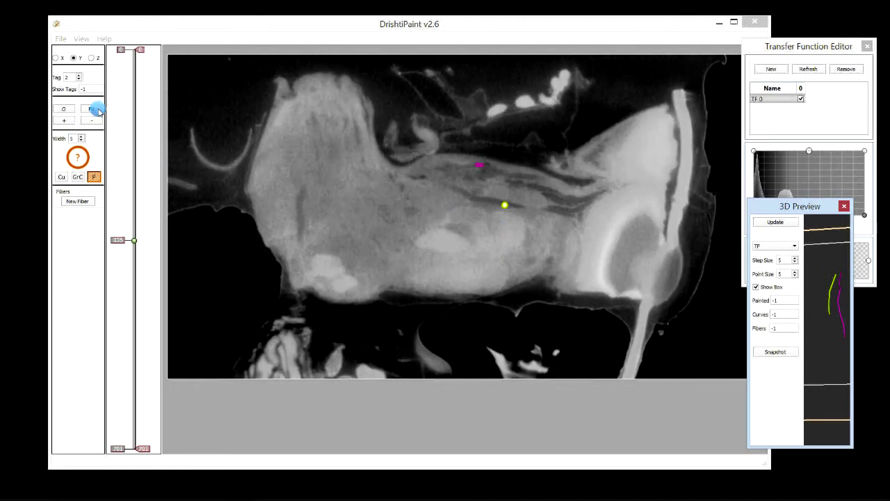
click(79, 81)
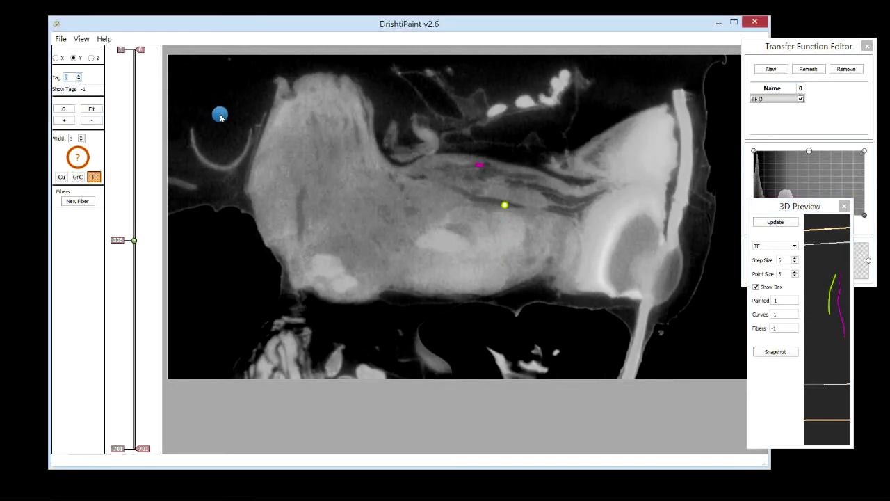
click(79, 201)
Step: Increase the slice contrast by adding a dark color stop near the dark end of TF 0 beside its middle stop
scroll(437, 206, up, 2)
scroll(438, 204, down, 3)
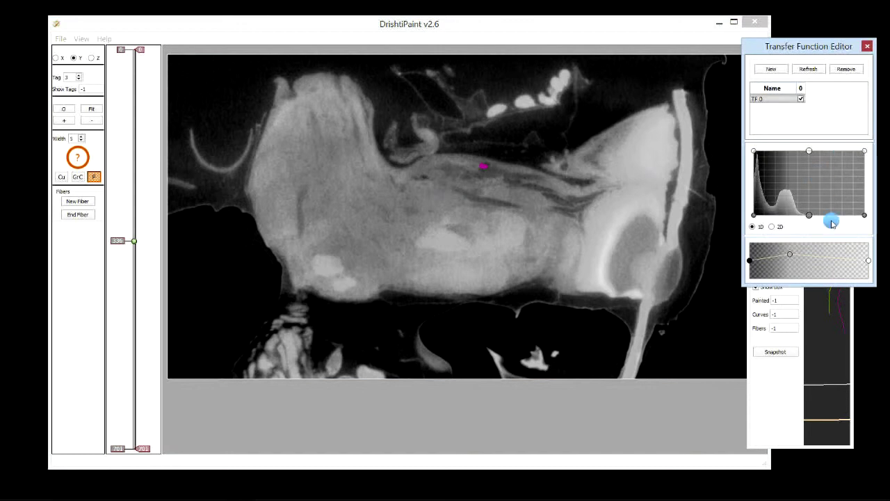
drag(790, 254, 766, 259)
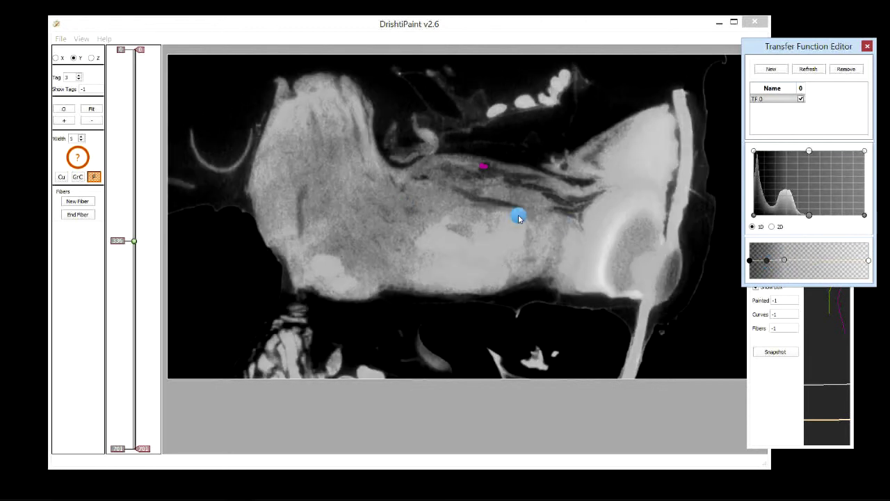
Step: Examine the dark channels and the existing fibers across Y slices 321 to 339
scroll(518, 218, up, 7)
scroll(518, 218, down, 10)
scroll(518, 219, up, 3)
scroll(518, 218, up, 8)
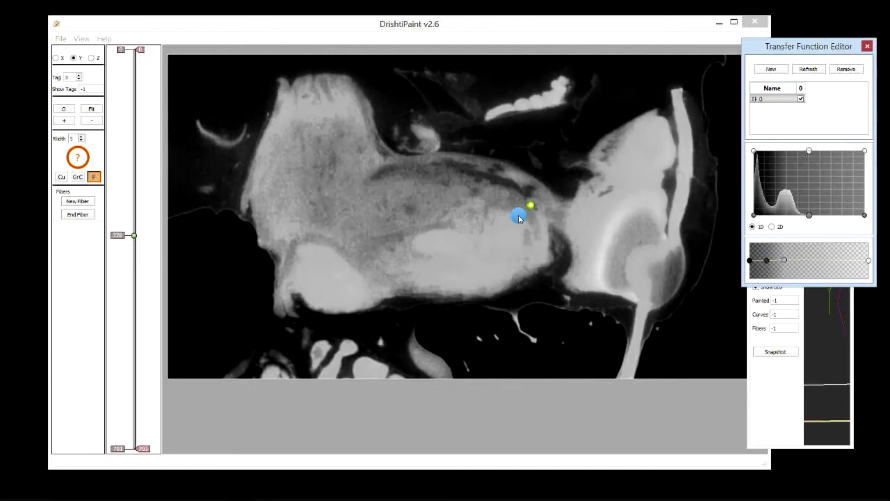
scroll(518, 218, up, 7)
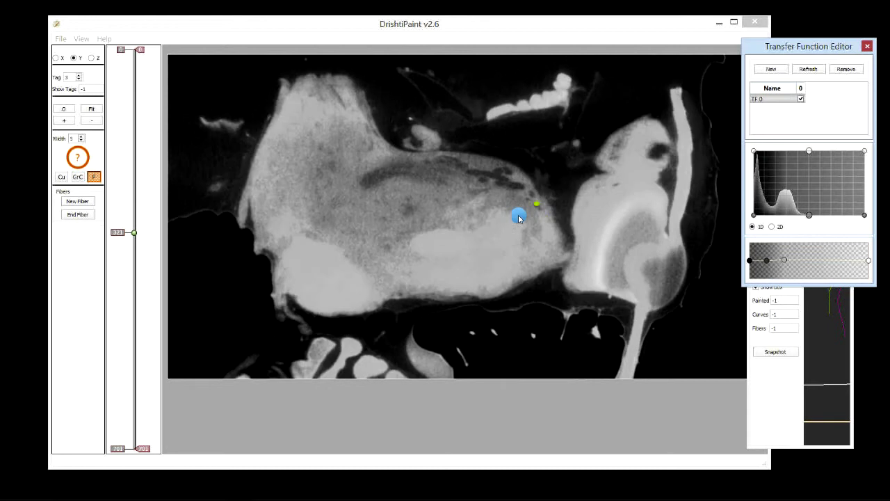
scroll(602, 188, down, 18)
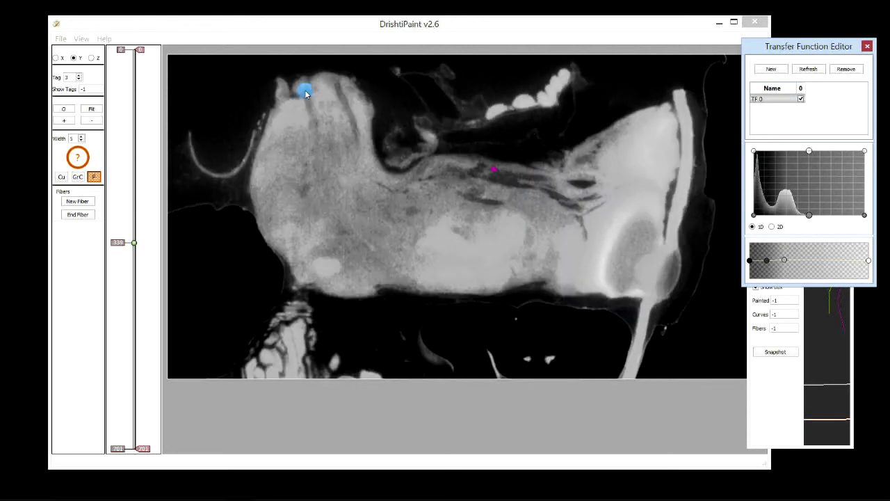
Step: Place the first points of the tag 3 fiber in the upper dark channel in Z slices 143 and 150
click(91, 58)
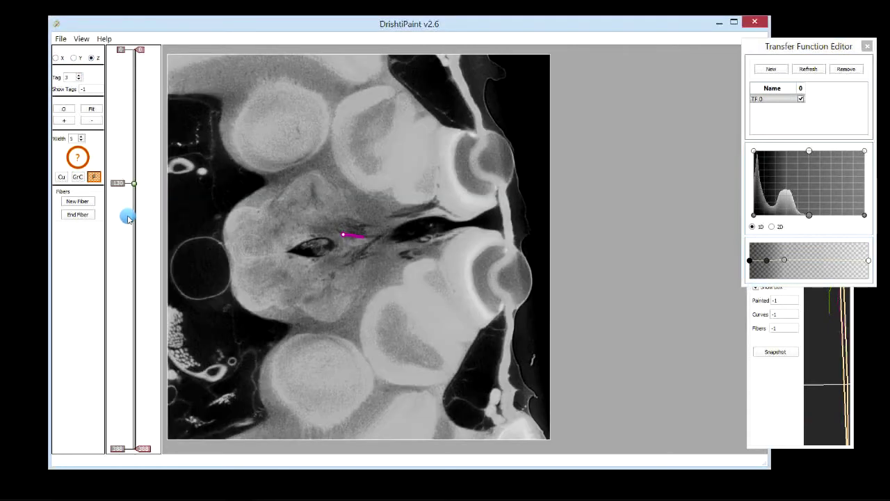
drag(128, 218, 131, 207)
scroll(430, 163, up, 6)
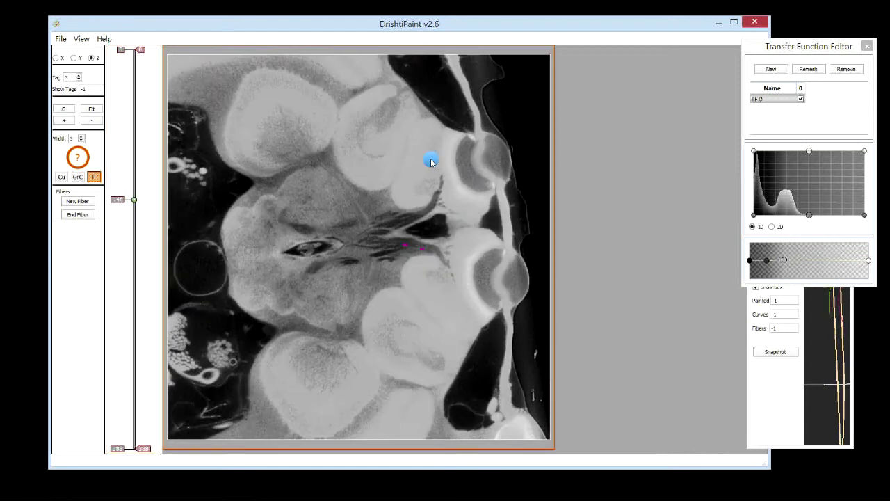
scroll(441, 174, up, 3)
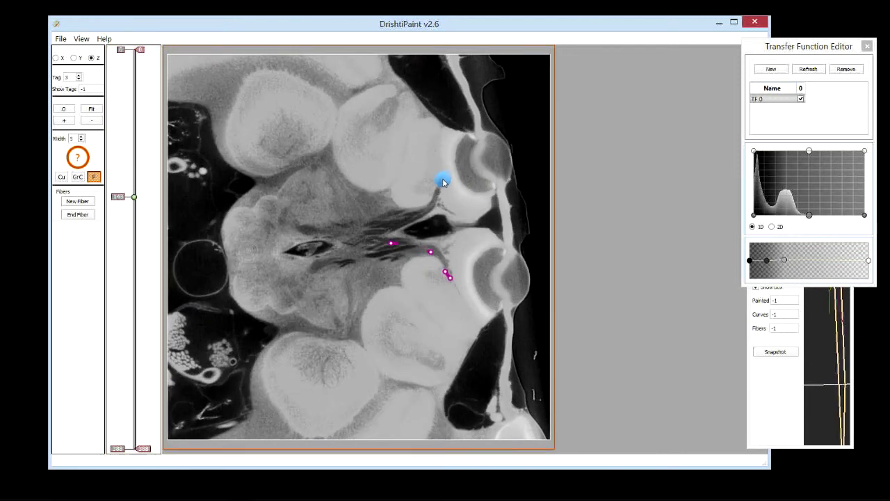
click(442, 180)
scroll(437, 197, down, 7)
click(437, 195)
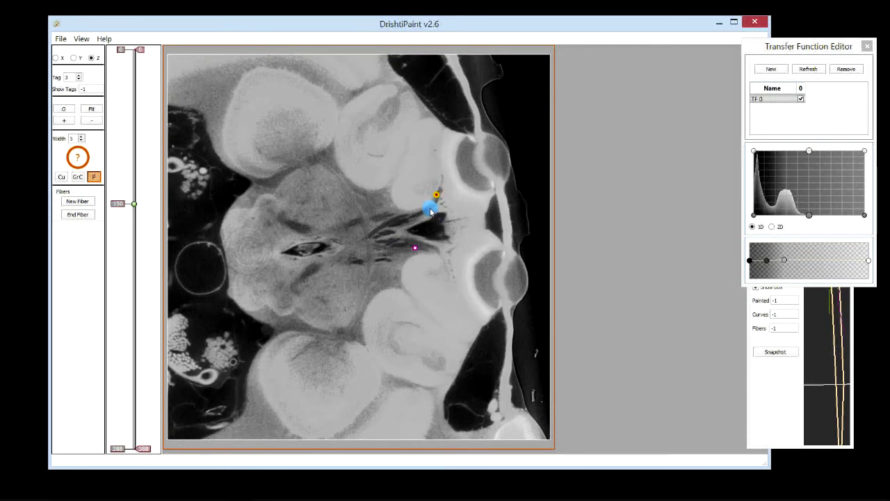
Step: Extend the tag 3 fiber along the dark channel toward the muscle's center with points in Z slices 149 and 150
scroll(426, 212, up, 2)
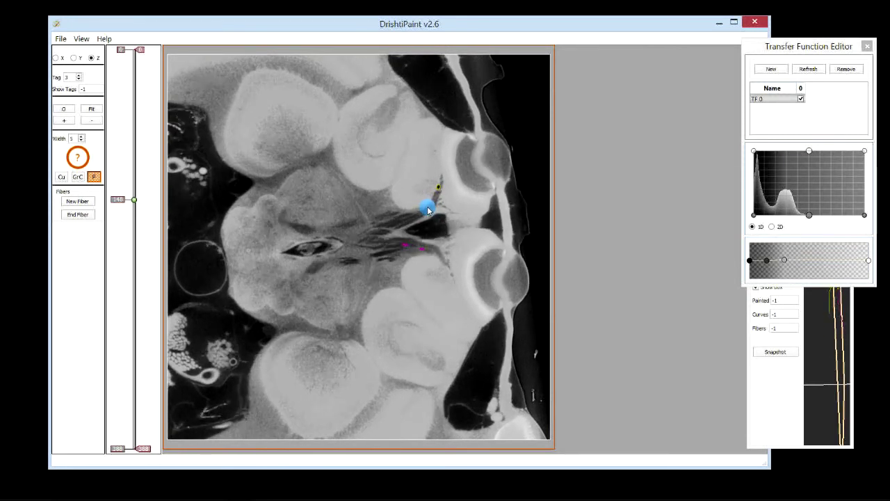
scroll(429, 210, down, 1)
scroll(421, 213, down, 1)
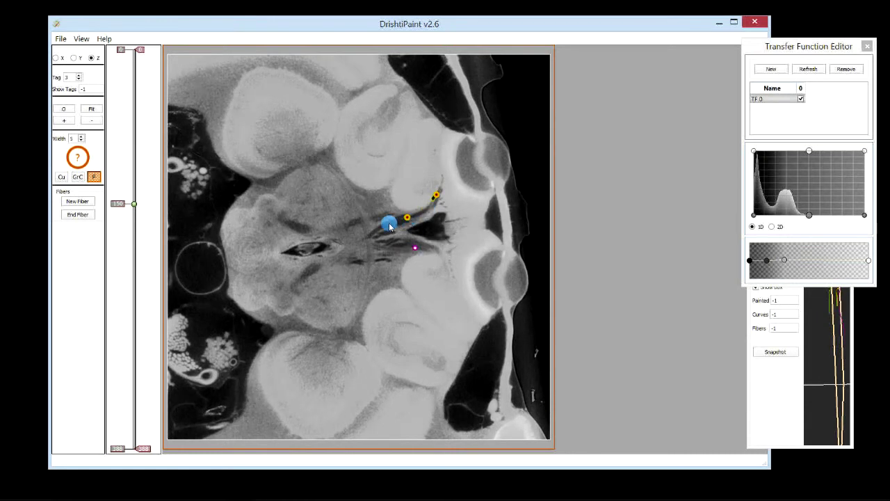
scroll(396, 223, up, 2)
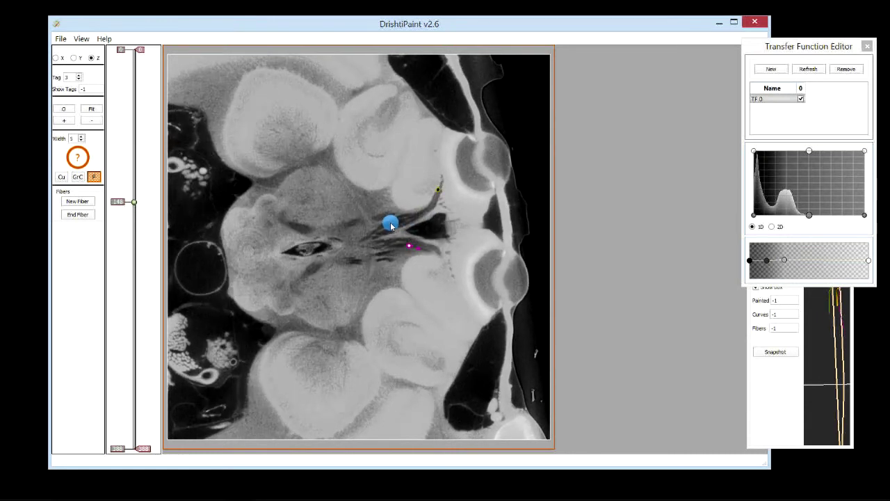
scroll(390, 225, down, 1)
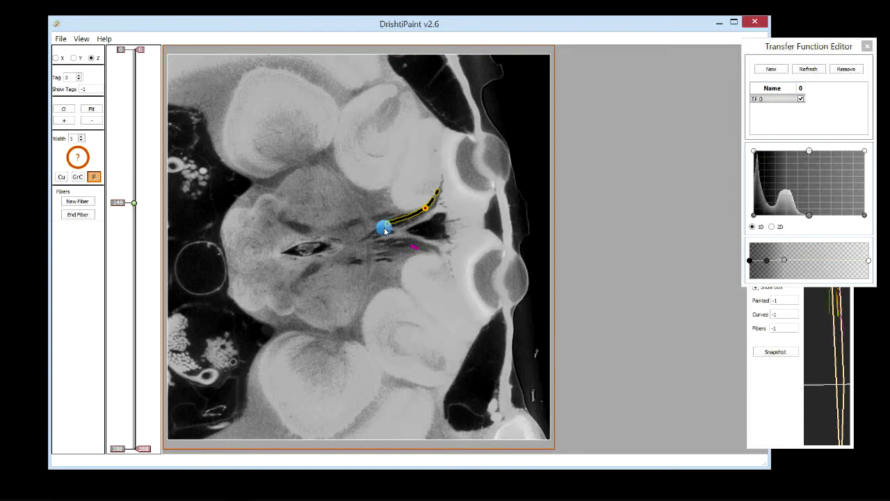
scroll(375, 233, down, 1)
scroll(375, 233, up, 4)
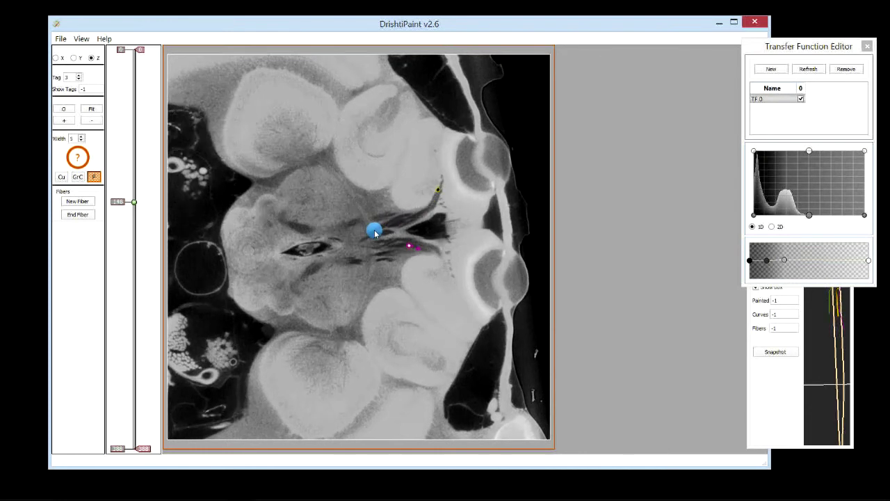
scroll(374, 233, down, 3)
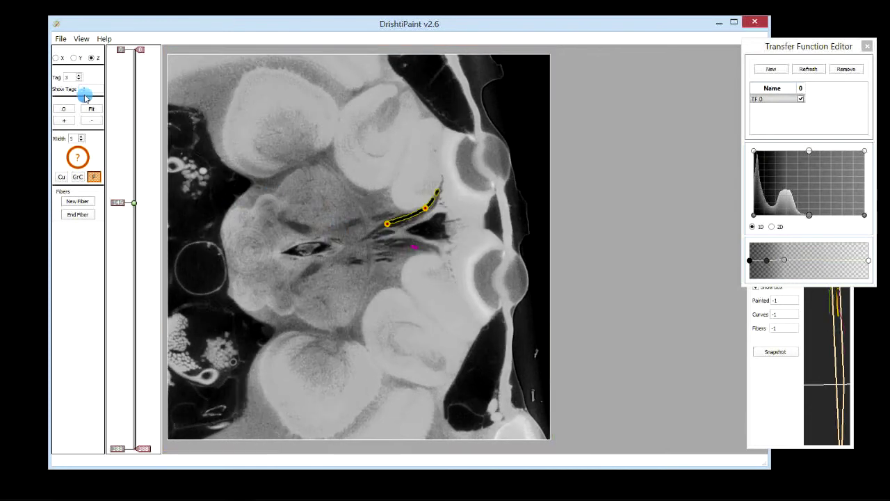
Step: Check in the X view how the tag 3 fiber follows its channel from slice 400 to slice 497
click(55, 57)
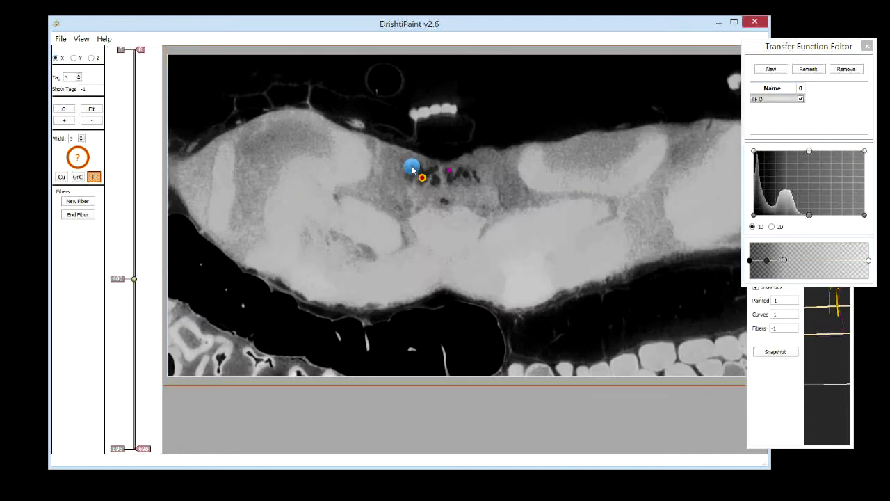
scroll(418, 159, down, 1)
scroll(413, 165, up, 1)
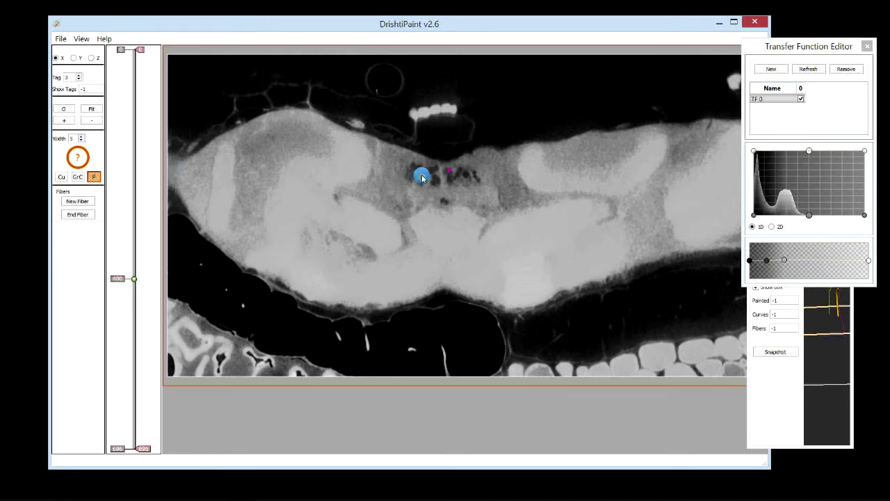
scroll(429, 192, down, 6)
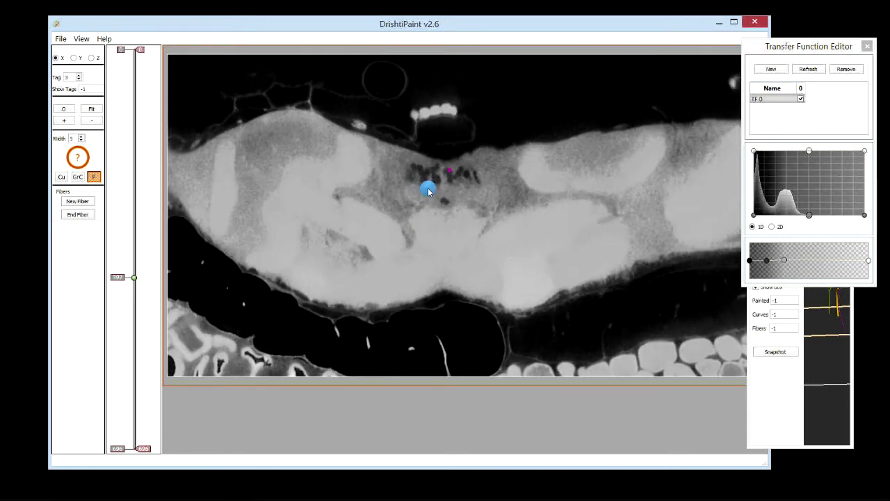
scroll(424, 189, down, 9)
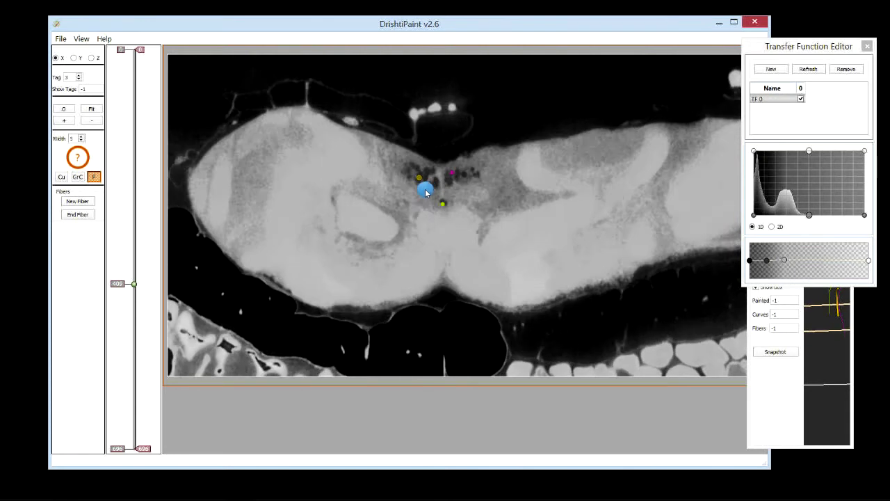
scroll(419, 188, down, 13)
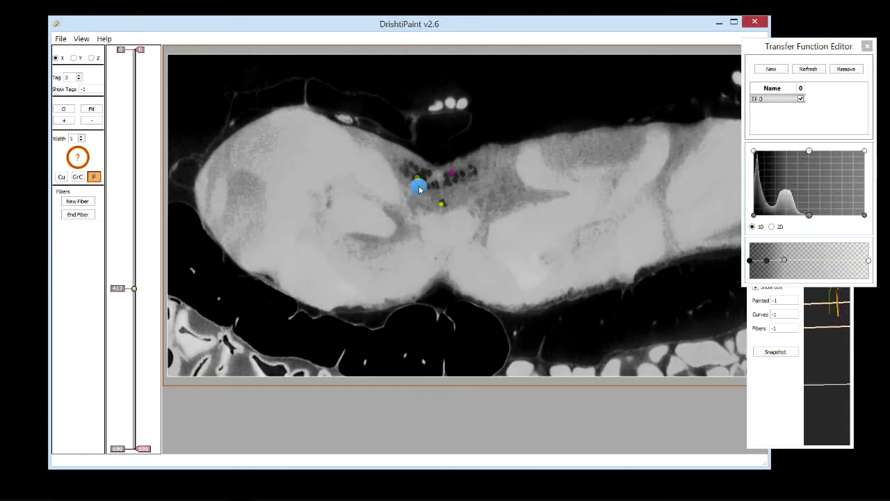
scroll(417, 192, down, 15)
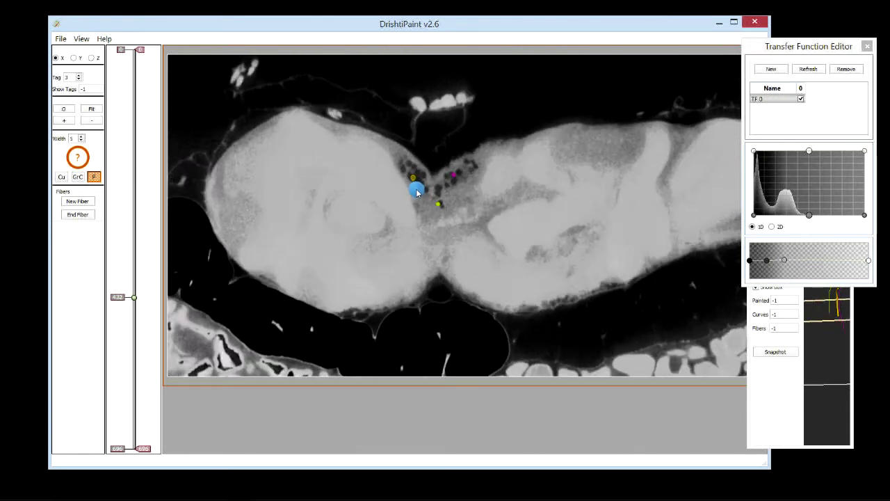
scroll(412, 194, down, 7)
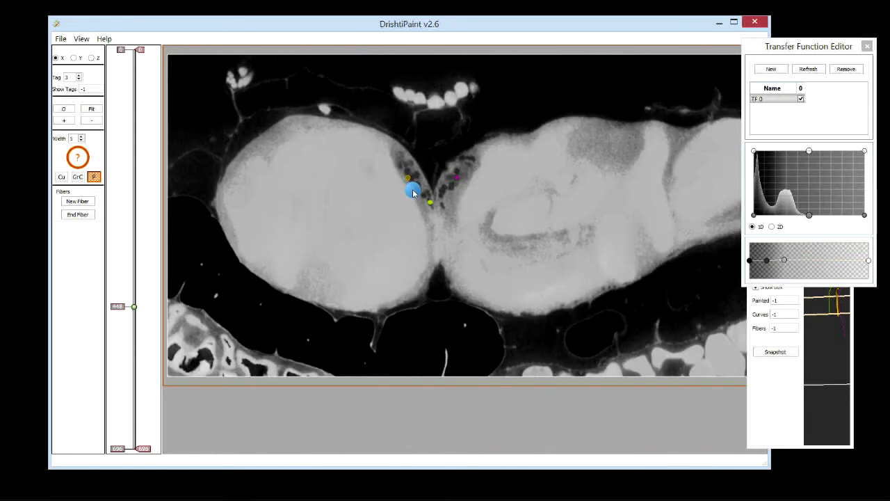
scroll(407, 195, down, 20)
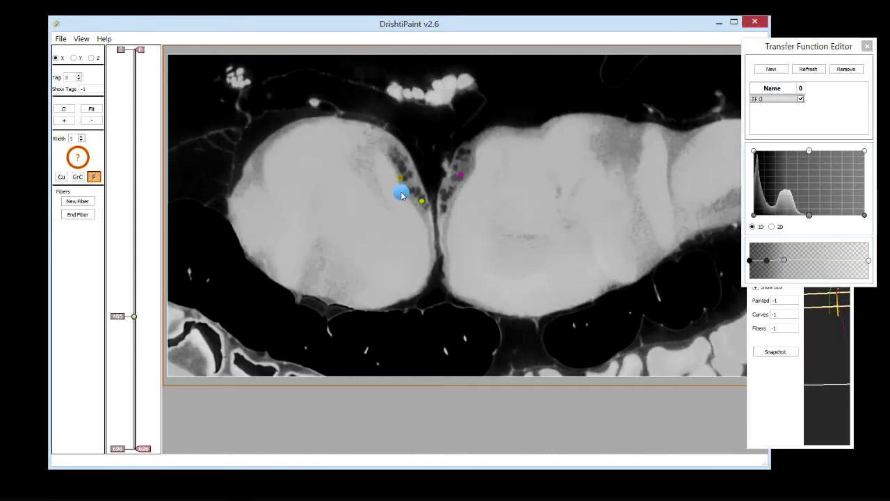
scroll(398, 196, down, 15)
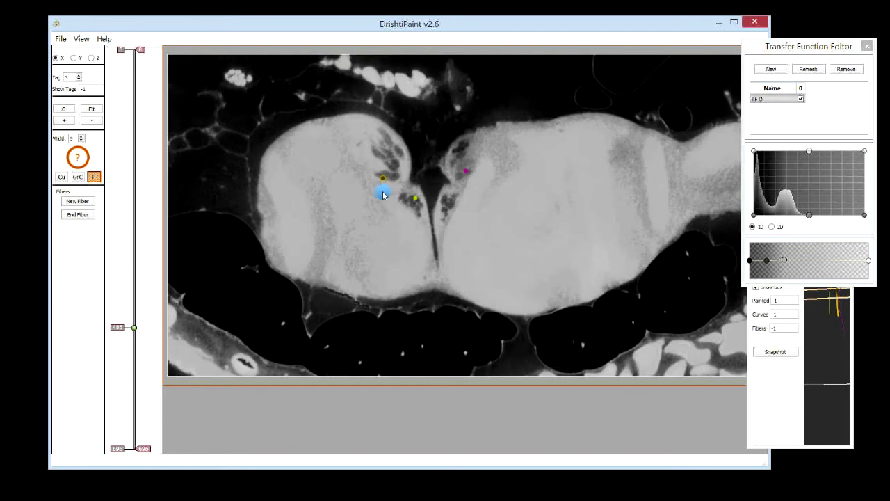
scroll(374, 194, down, 6)
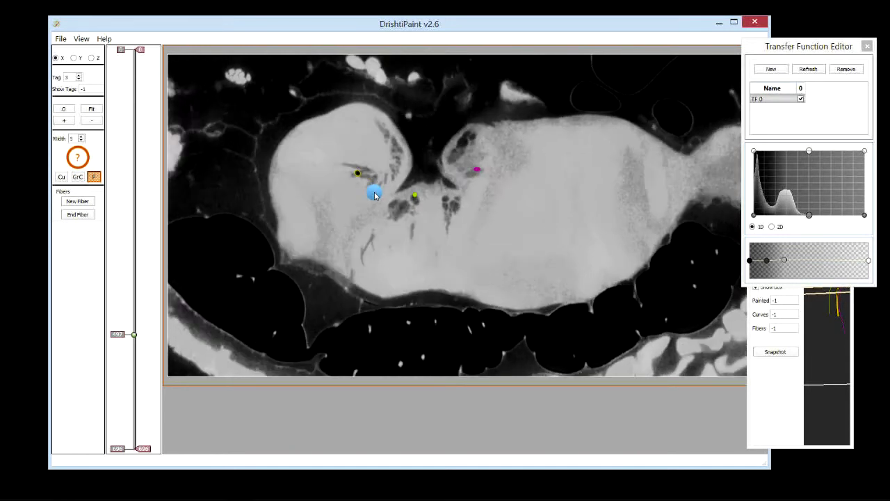
Step: Remove the tag 3 fiber's misplaced end point in X slice 499
scroll(343, 191, up, 2)
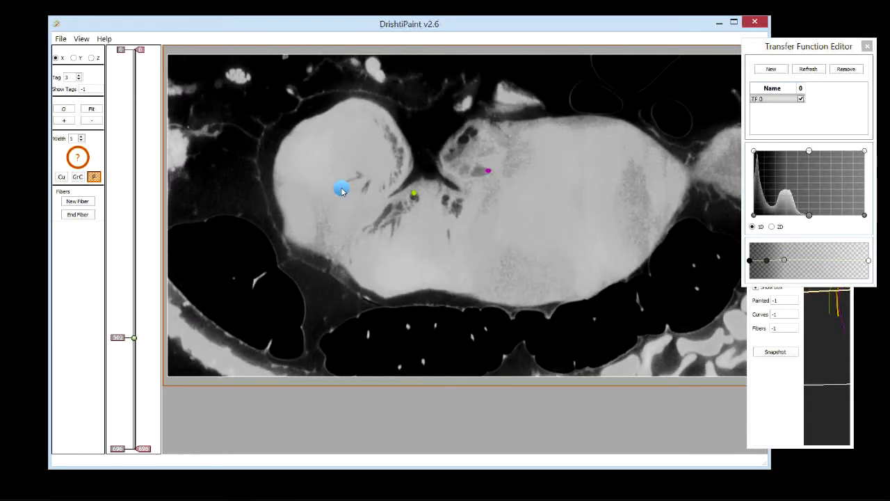
scroll(346, 187, down, 1)
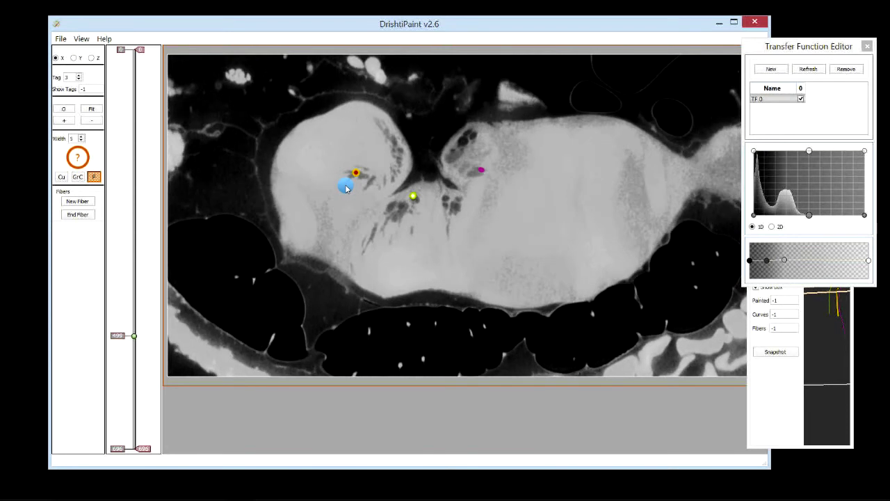
right_click(358, 173)
scroll(355, 179, up, 2)
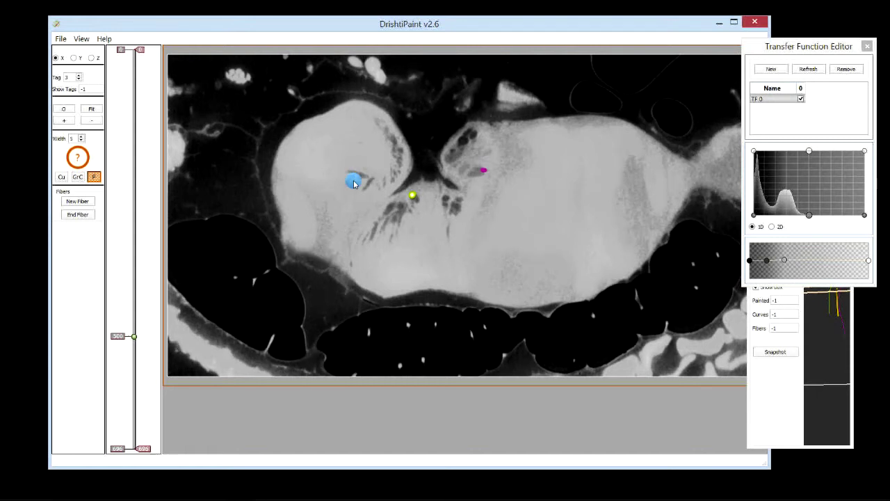
Step: Place replacement points for the tag 3 fiber's end in the narrow dark channel between X slices 496 and 500
scroll(353, 183, up, 5)
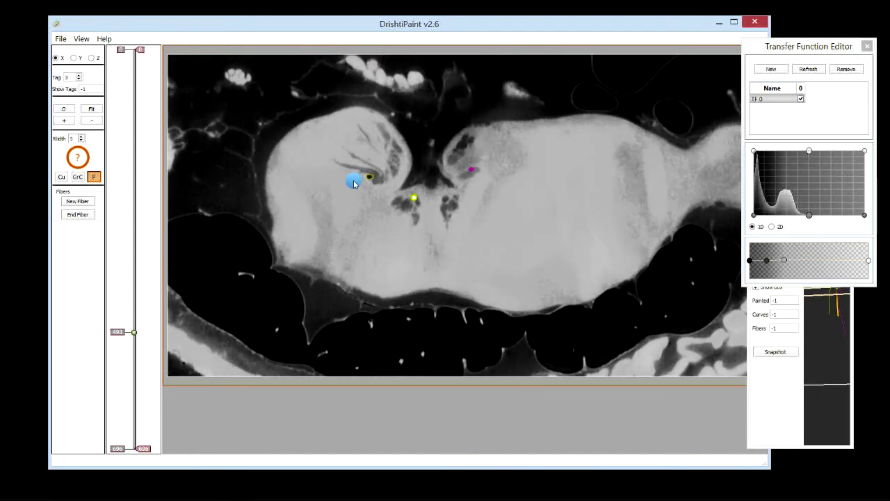
scroll(353, 184, down, 7)
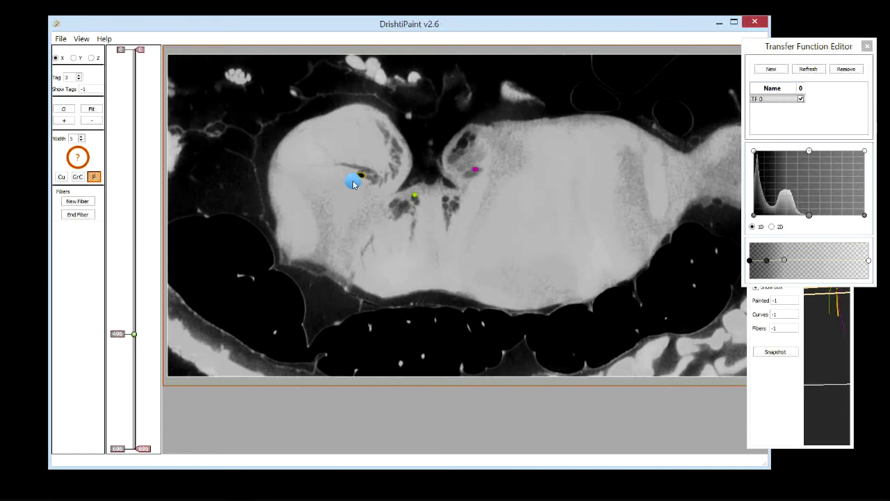
scroll(353, 183, down, 1)
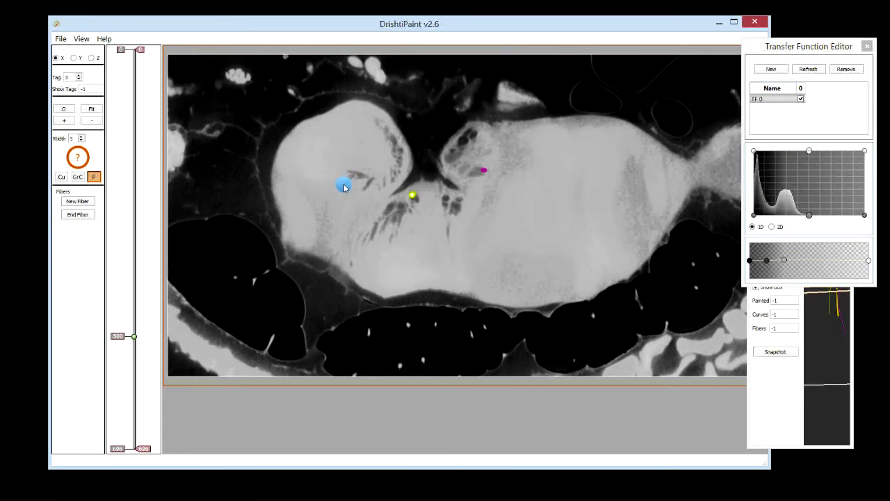
scroll(344, 186, down, 1)
click(346, 183)
scroll(340, 192, down, 1)
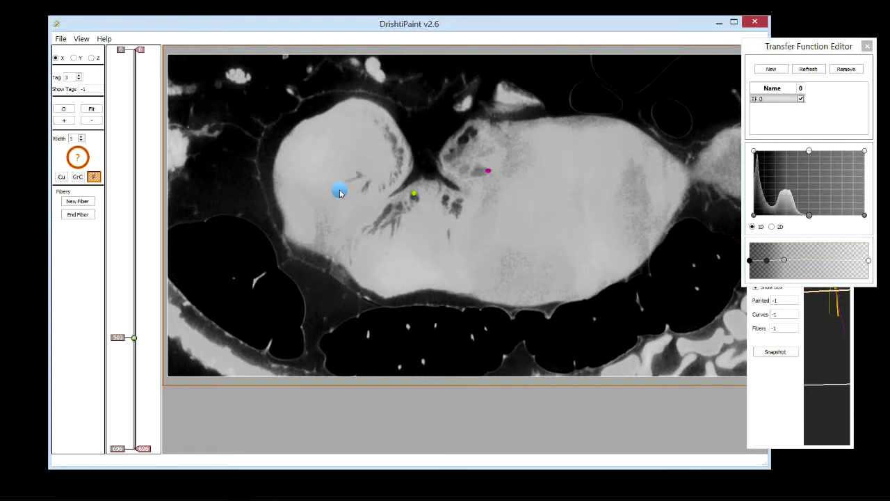
scroll(340, 192, up, 3)
scroll(340, 194, down, 3)
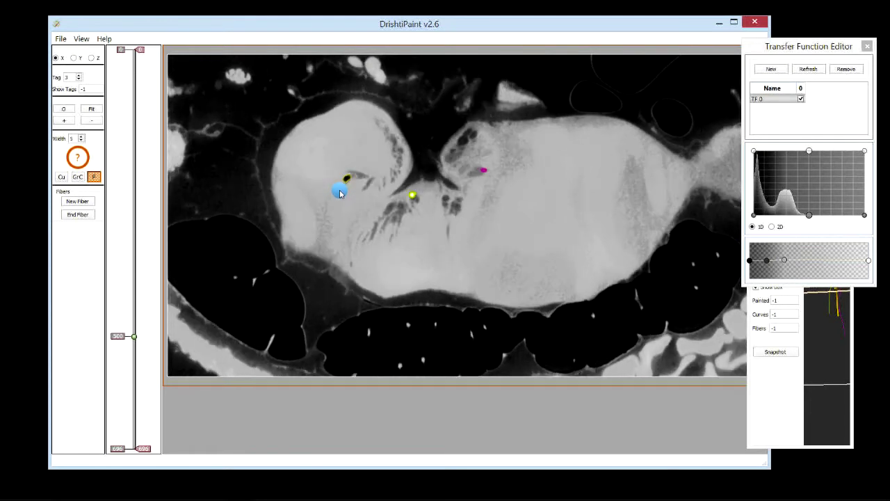
Step: Examine how the three fibers follow their channels in the X view from slice 500 back to slice 352
scroll(341, 193, up, 13)
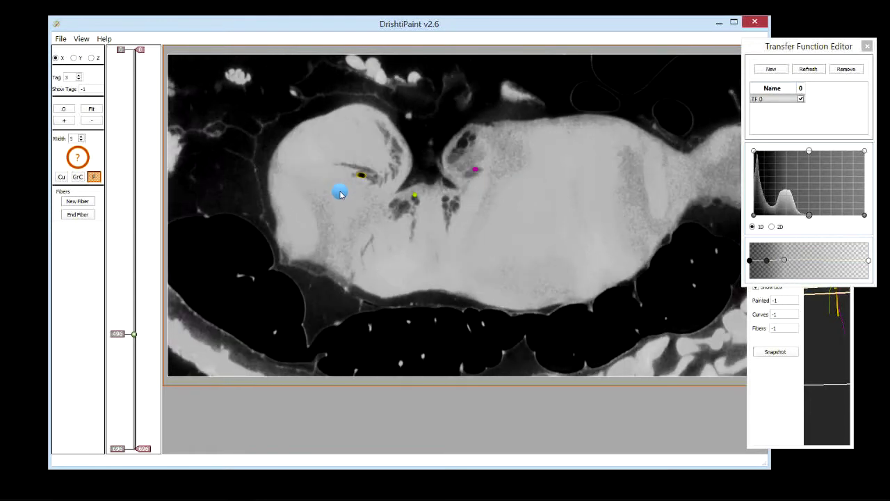
scroll(341, 194, up, 11)
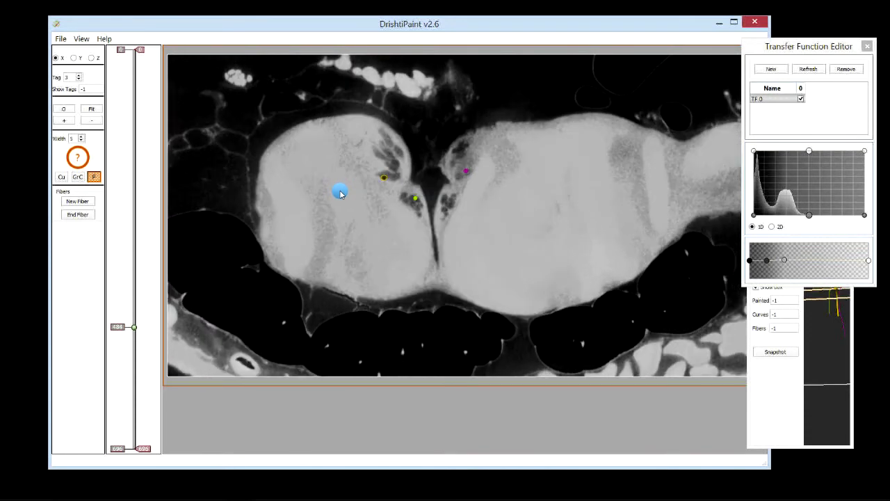
scroll(341, 193, up, 18)
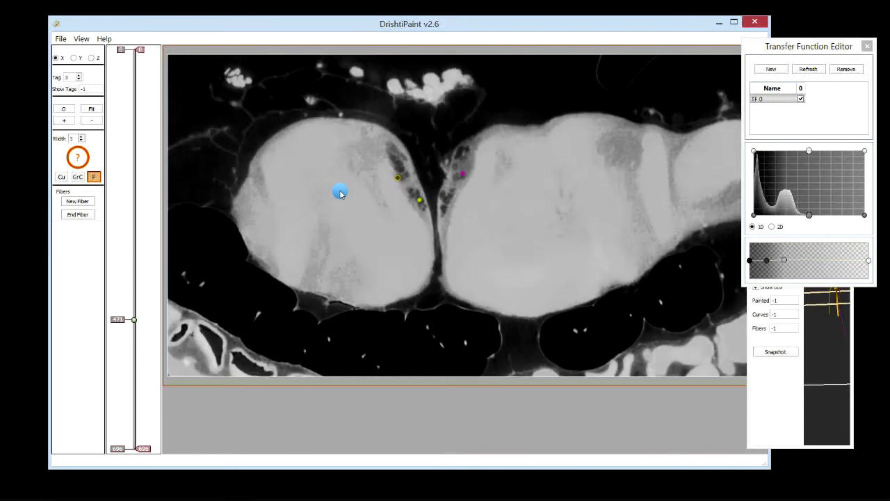
scroll(341, 194, up, 16)
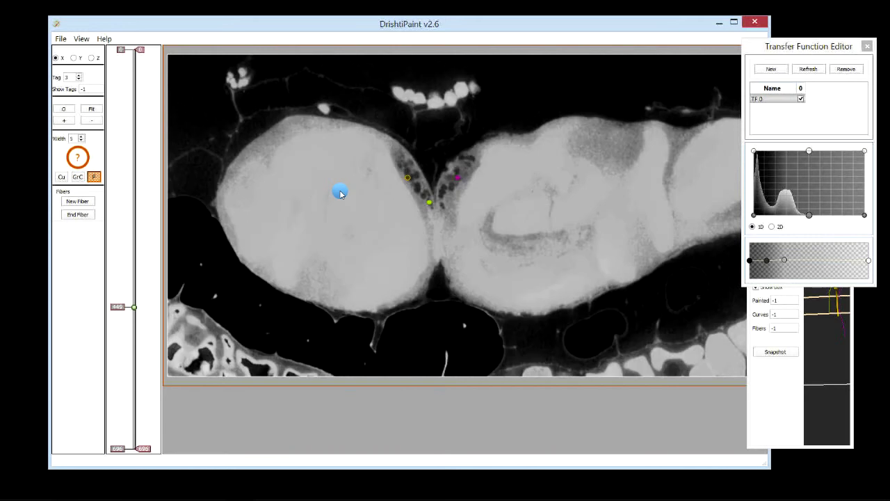
scroll(386, 196, up, 16)
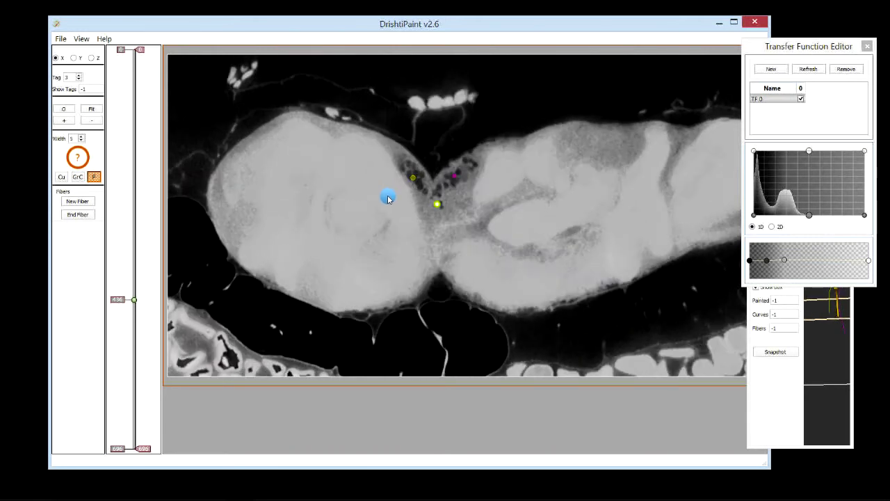
scroll(387, 199, up, 18)
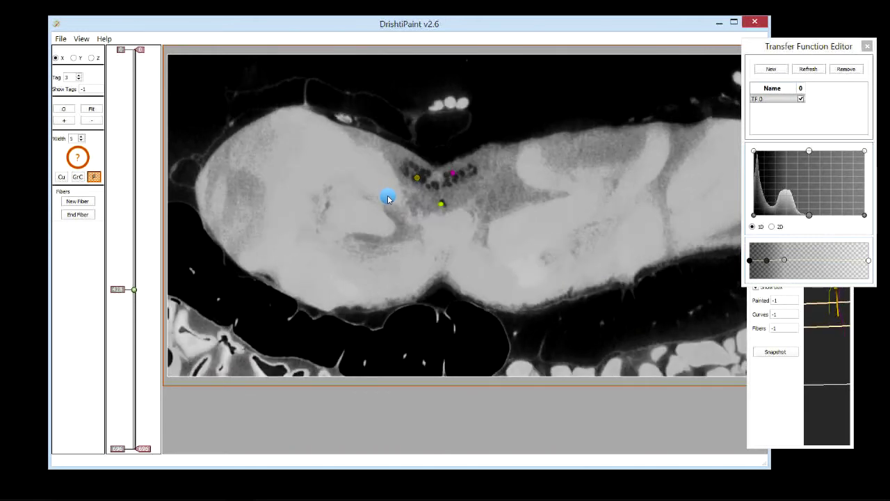
scroll(422, 193, up, 9)
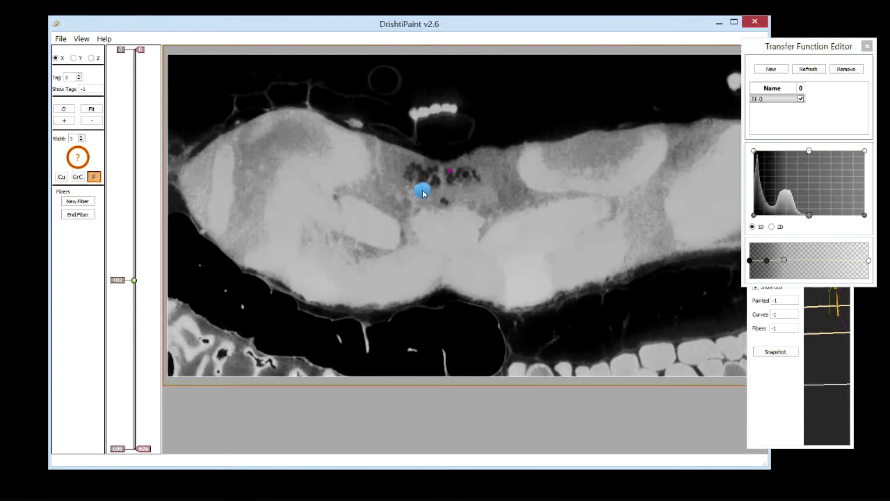
scroll(422, 193, up, 2)
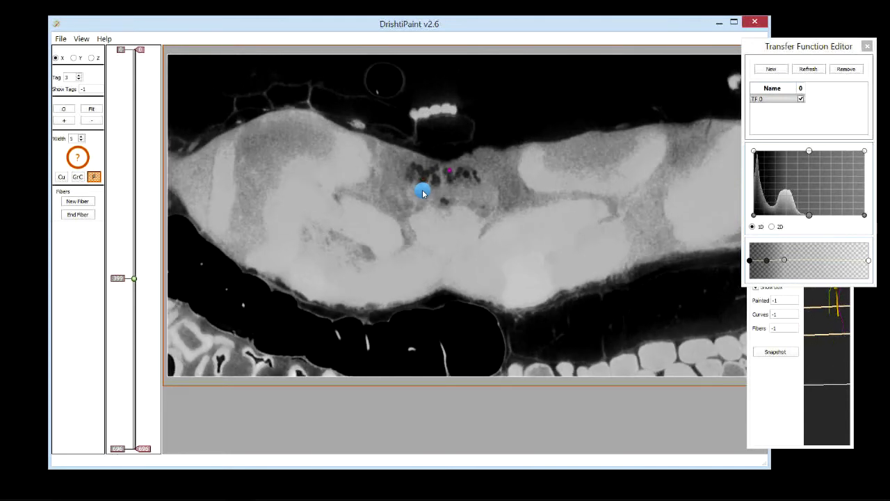
scroll(422, 194, up, 8)
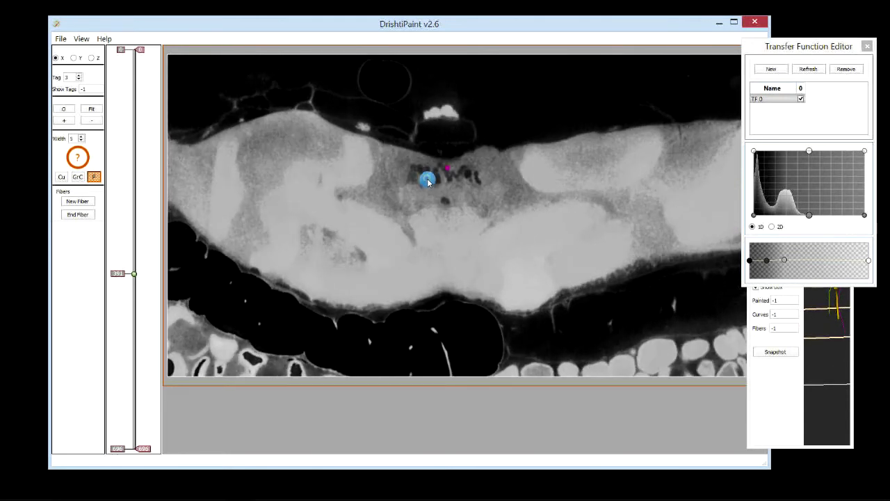
scroll(427, 181, up, 8)
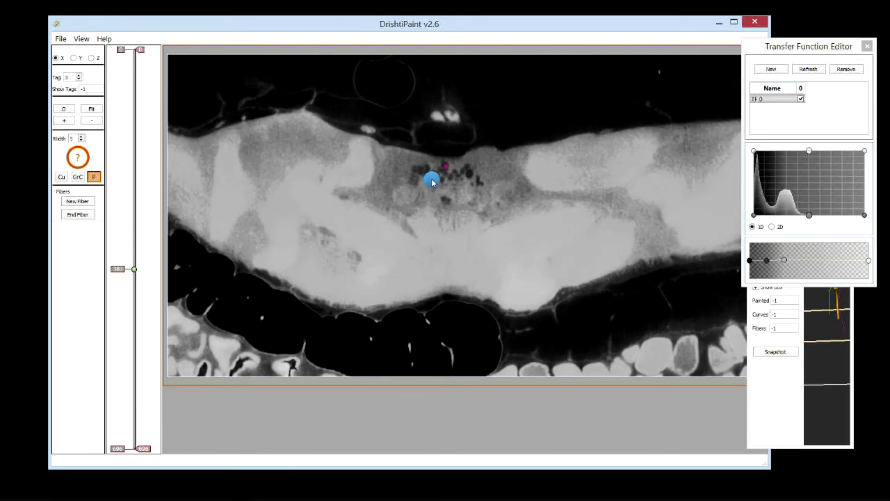
scroll(435, 187, up, 8)
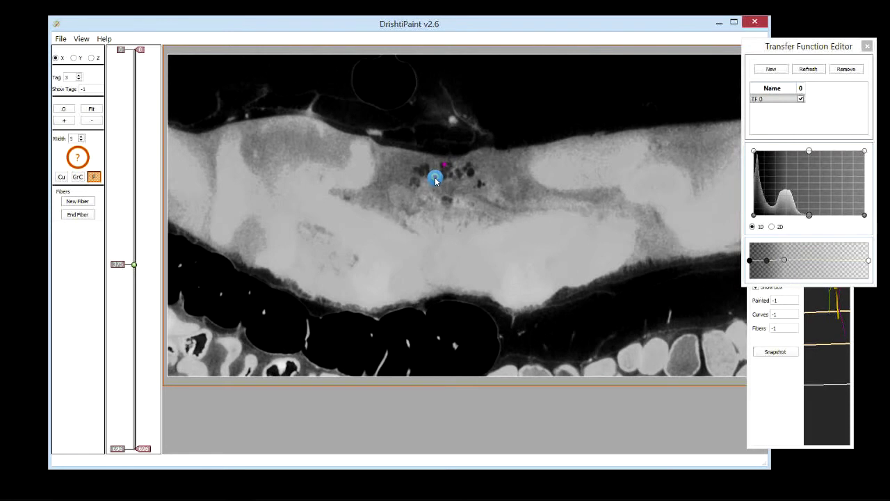
scroll(436, 182, up, 4)
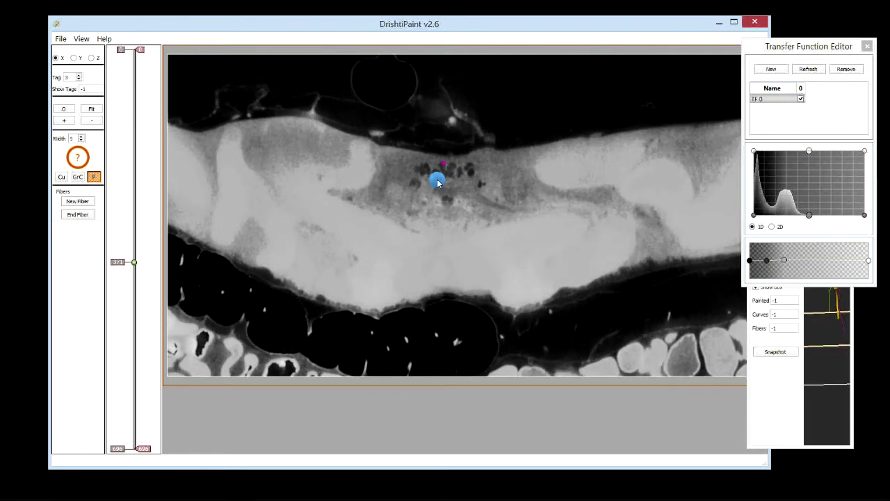
scroll(437, 182, up, 3)
scroll(442, 181, up, 5)
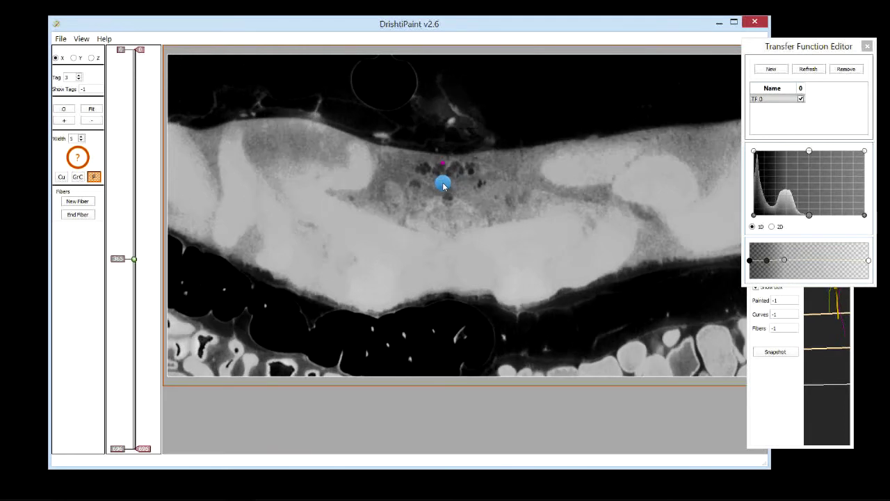
scroll(448, 182, up, 8)
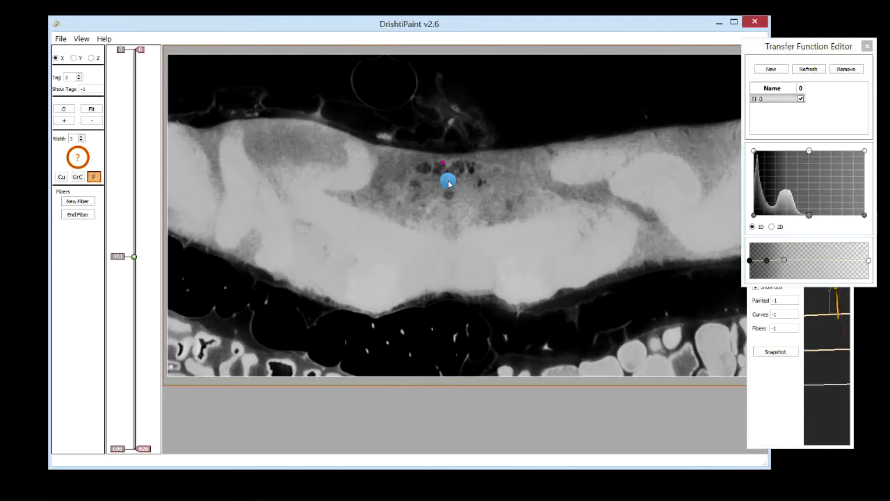
scroll(452, 182, up, 3)
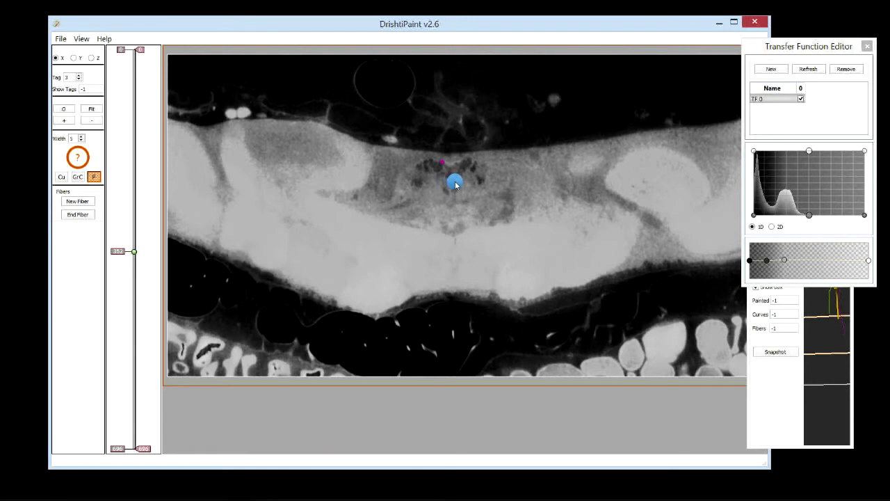
Step: Enlarge the 3D Preview over the slice view and orbit the volume box to inspect the traced fibers
click(774, 411)
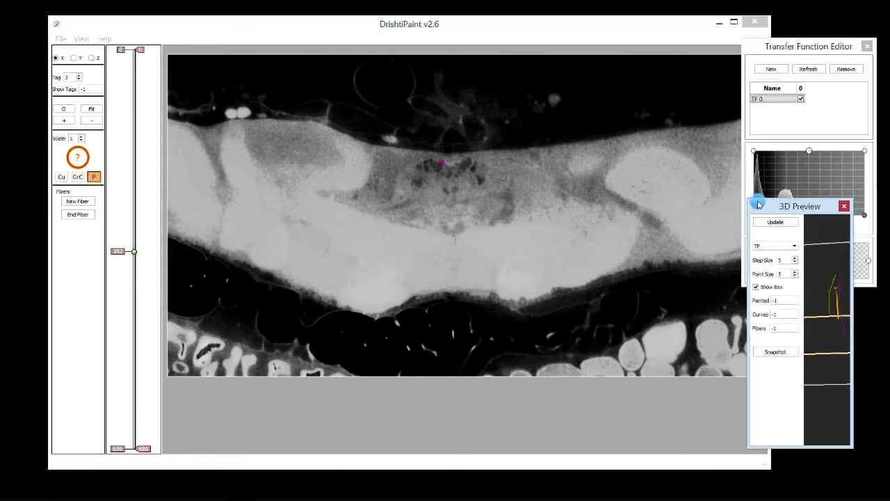
drag(747, 200, 492, 164)
drag(693, 265, 777, 339)
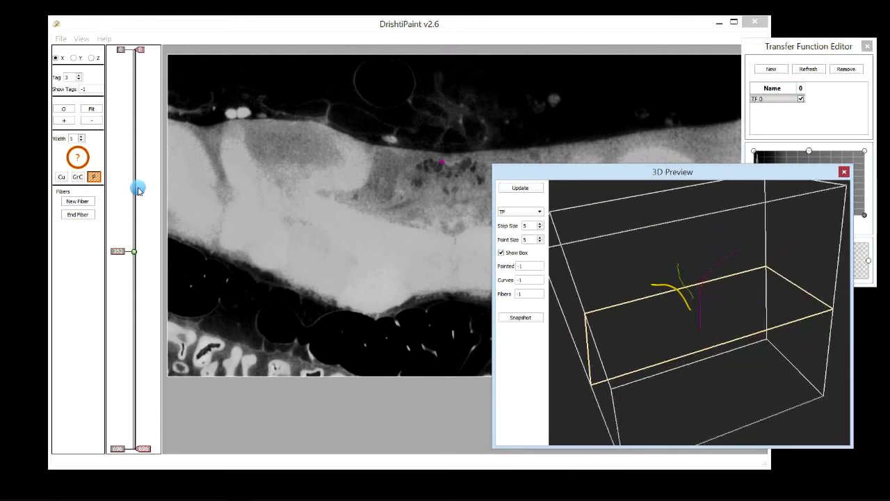
Step: End the tag 3 fiber and view the three fibers from several angles in the 3D preview
click(77, 215)
drag(692, 333, 750, 336)
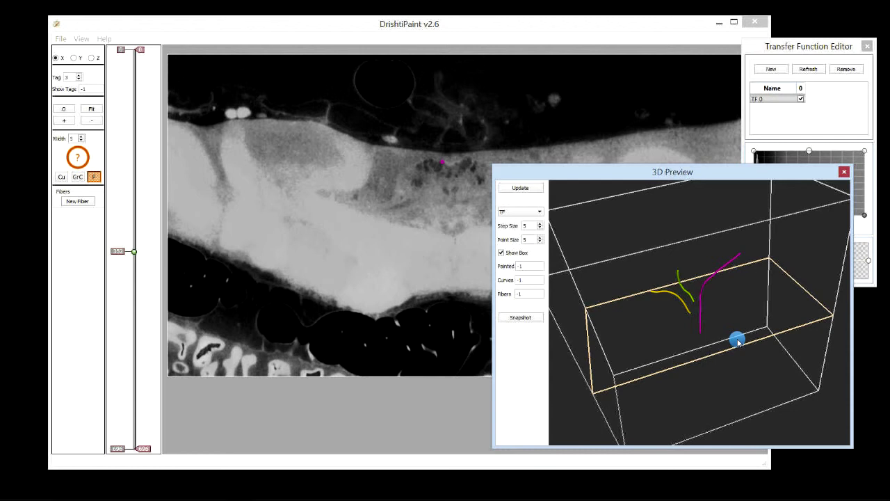
drag(756, 348, 716, 304)
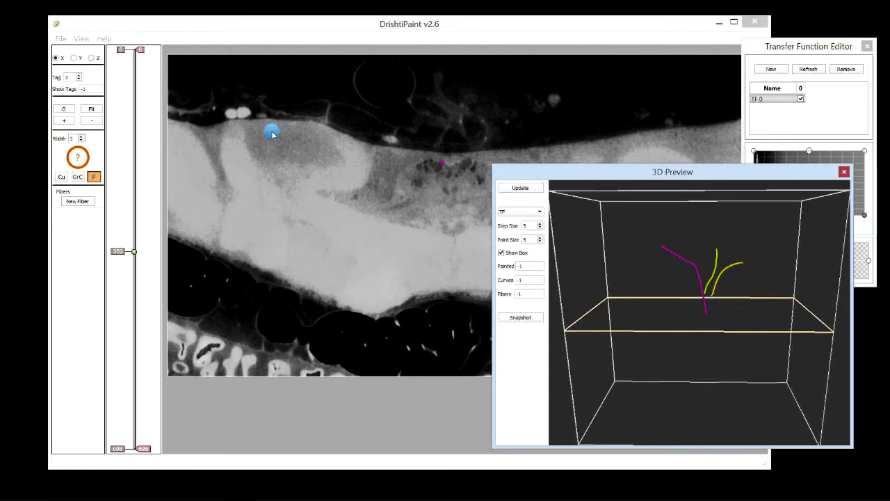
Step: Mesh the tagged region with the default tag numbers, colored with Fibers, and save it as fibermesh in PLY format
click(60, 39)
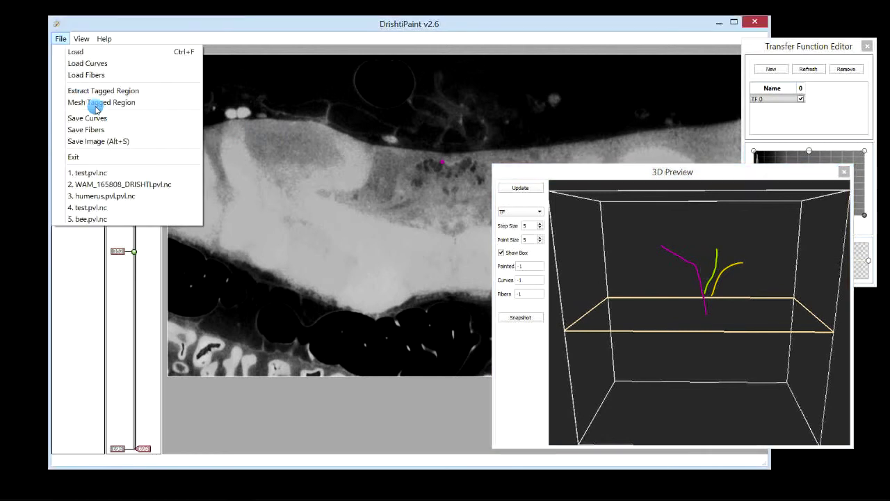
click(97, 102)
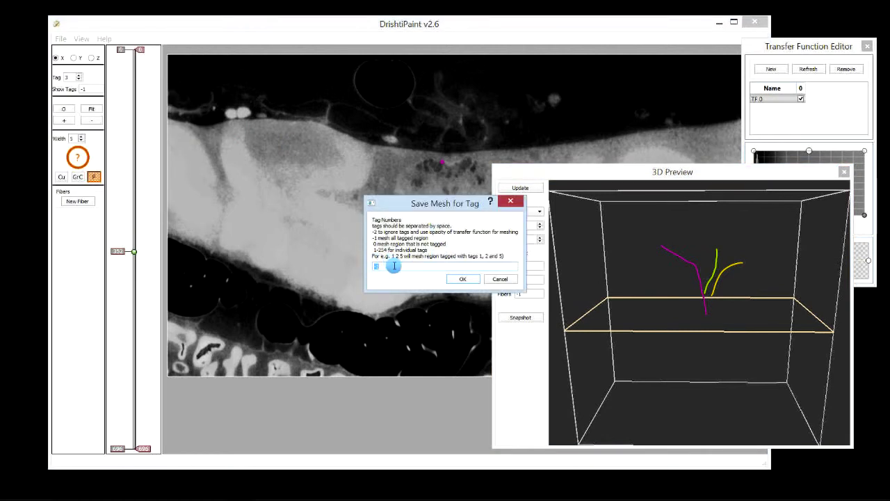
click(464, 279)
click(432, 249)
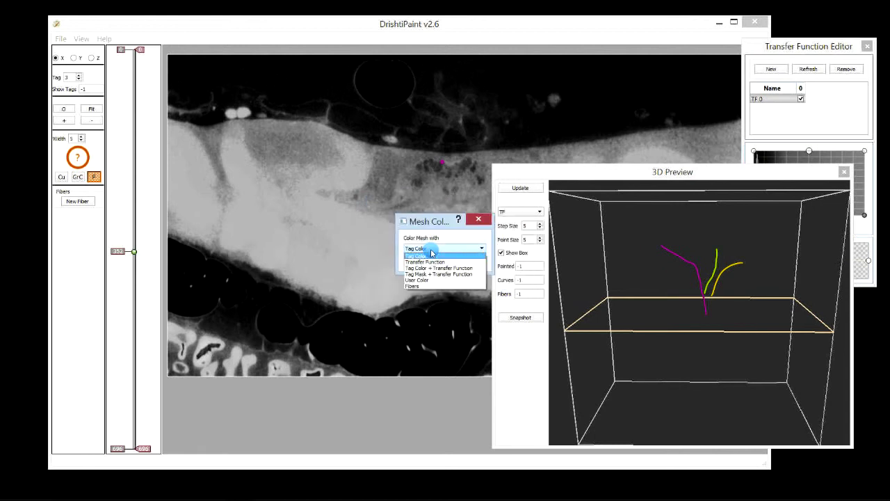
click(418, 288)
click(426, 268)
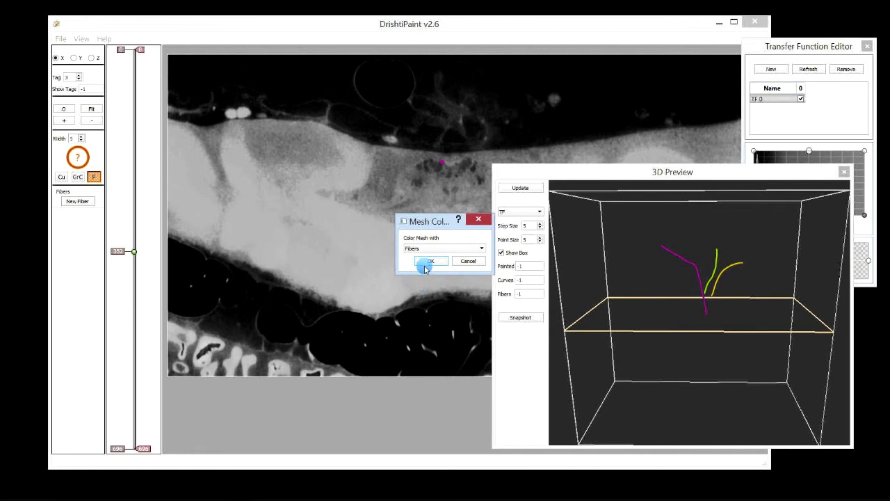
click(366, 353)
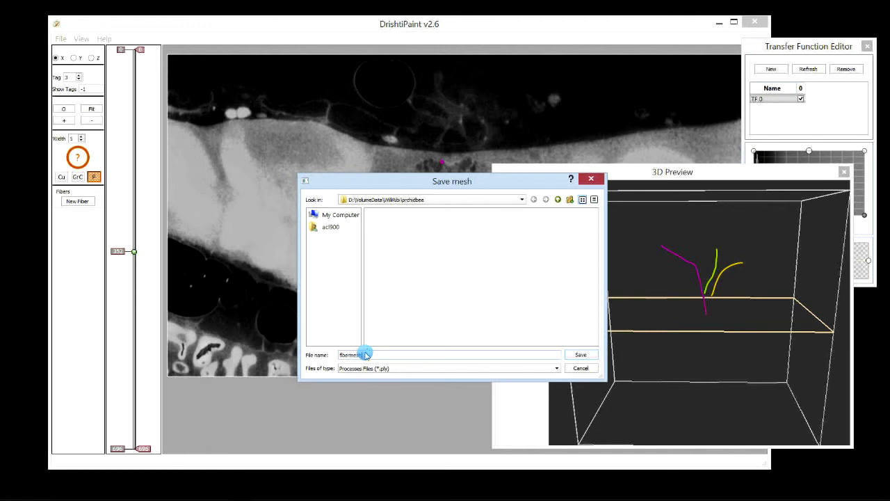
key(Return)
Step: Switch to MeshLab, load fibermesh.ply and display the fiber mesh with flat shading
click(536, 265)
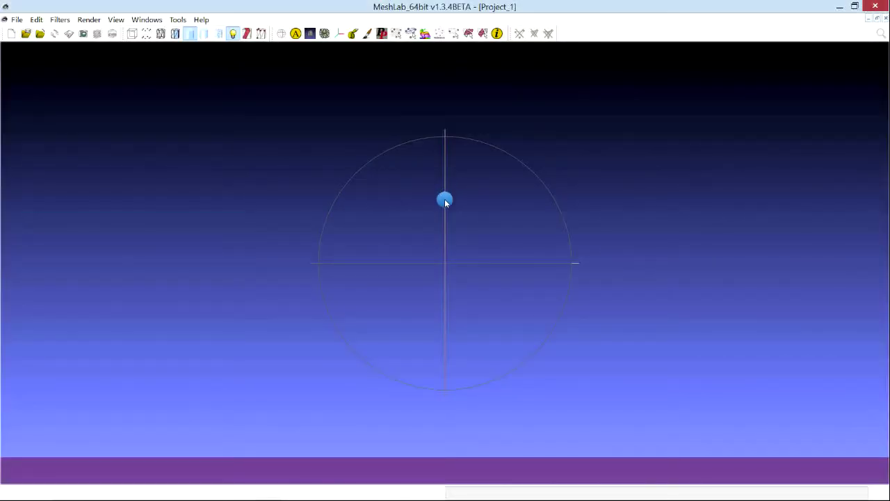
drag(577, 352, 459, 201)
click(204, 33)
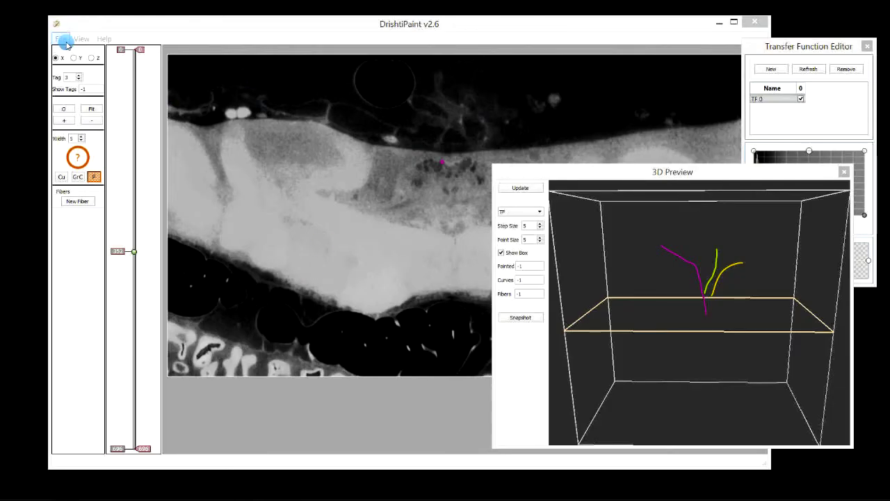
Step: Return to DrishtiPaint and save the traced fibers to the file bee.fibers in the orchidbee folder
click(62, 40)
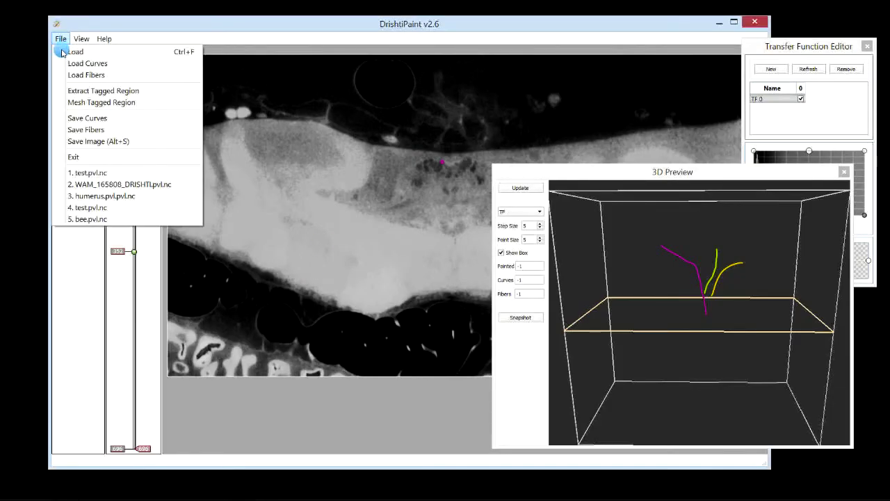
click(86, 130)
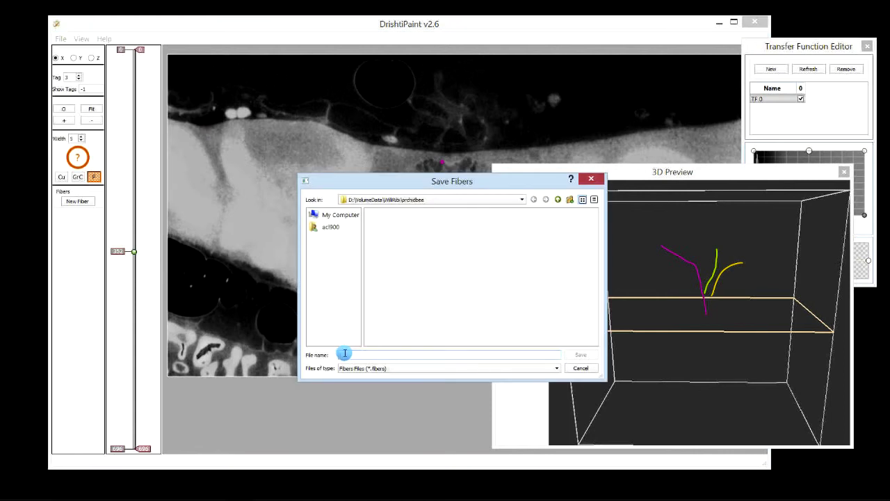
key(Return)
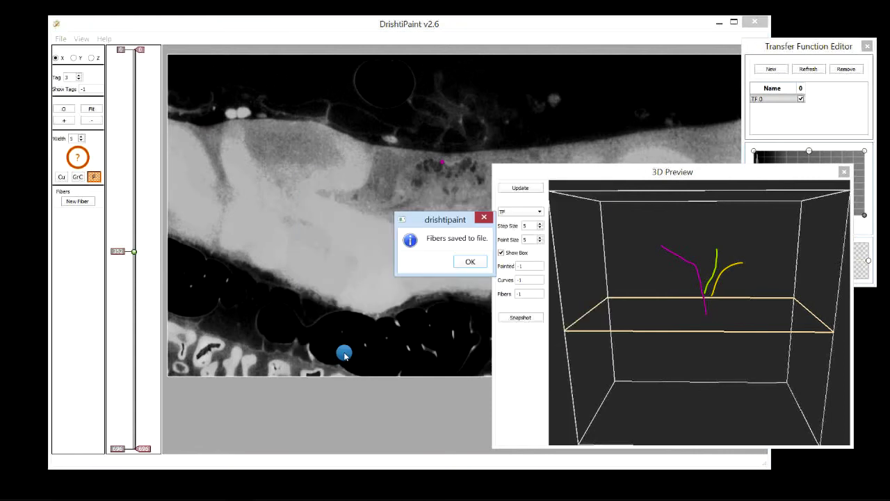
click(470, 260)
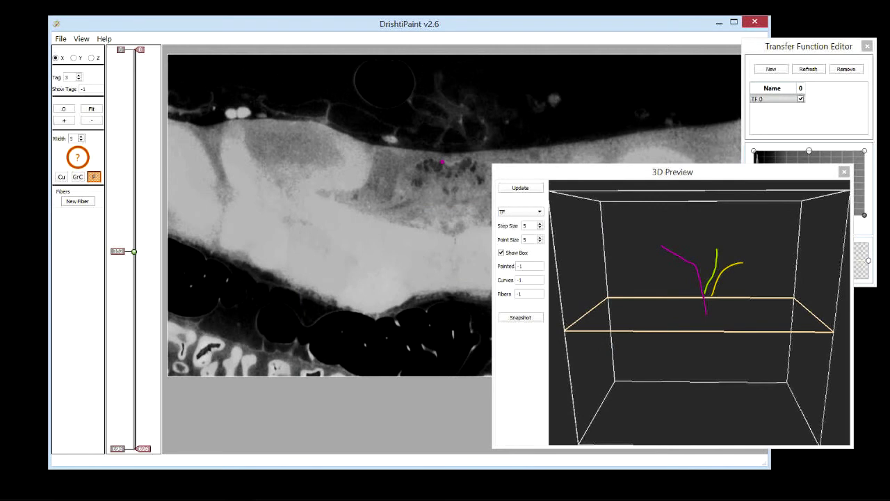
Step: Open bee.fibers from the orchidbee folder in XEmacs, examine each fiber's tag, thickness and seed coordinates, and close the file
drag(44, 112, 430, 142)
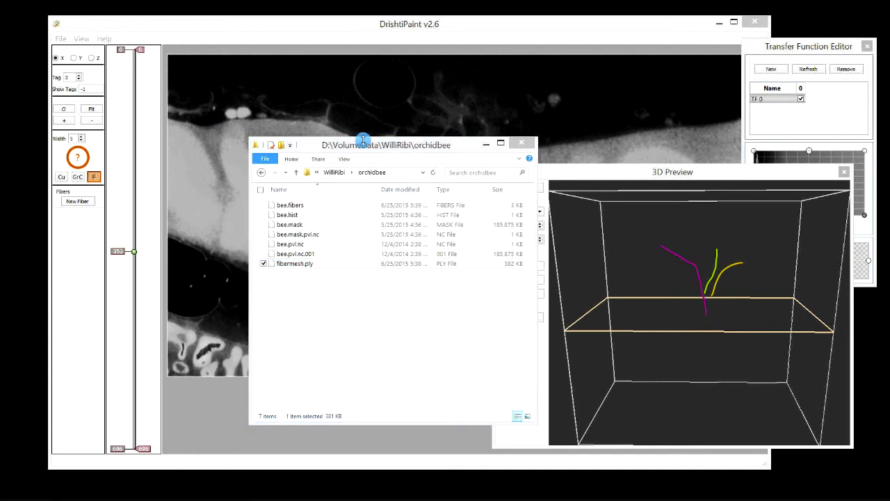
drag(433, 148, 646, 135)
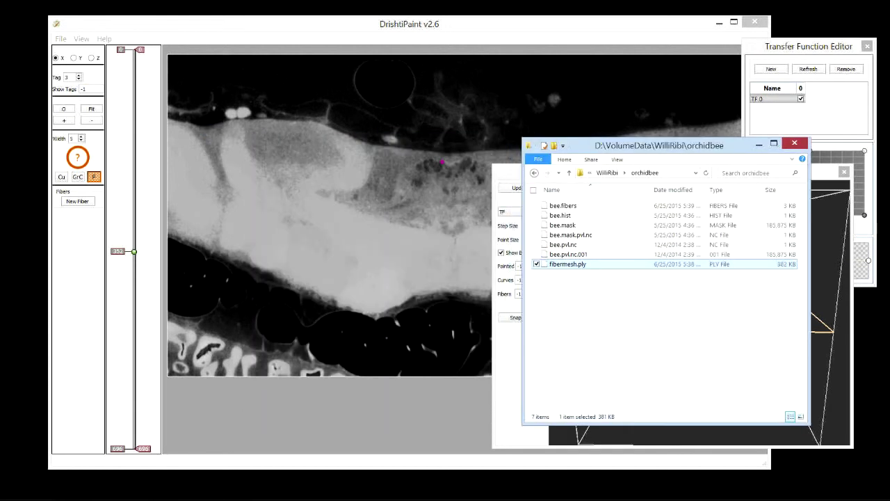
drag(586, 206, 196, 210)
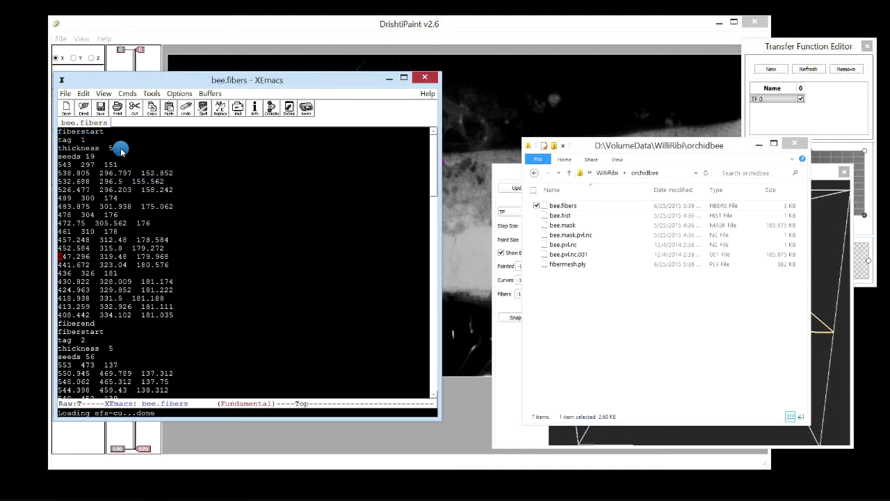
click(425, 77)
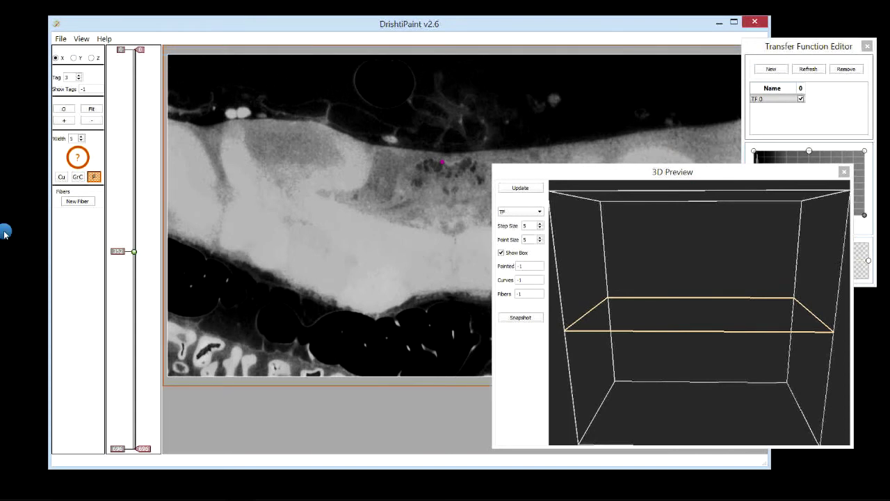
Step: Switch to Drishti, detach the Transfer Function Editor from the main window, and load the bee.pvl.nc volume in high-resolution mode
click(78, 157)
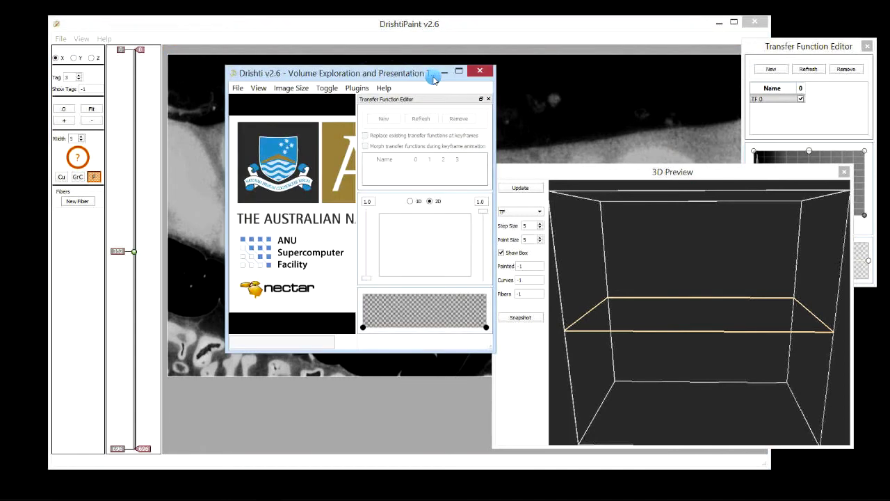
drag(390, 96, 584, 97)
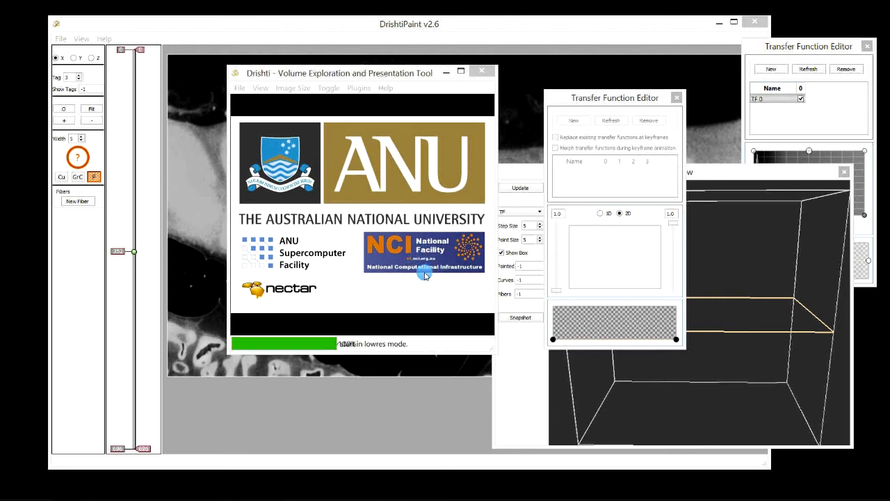
drag(585, 358, 545, 367)
drag(452, 230, 406, 231)
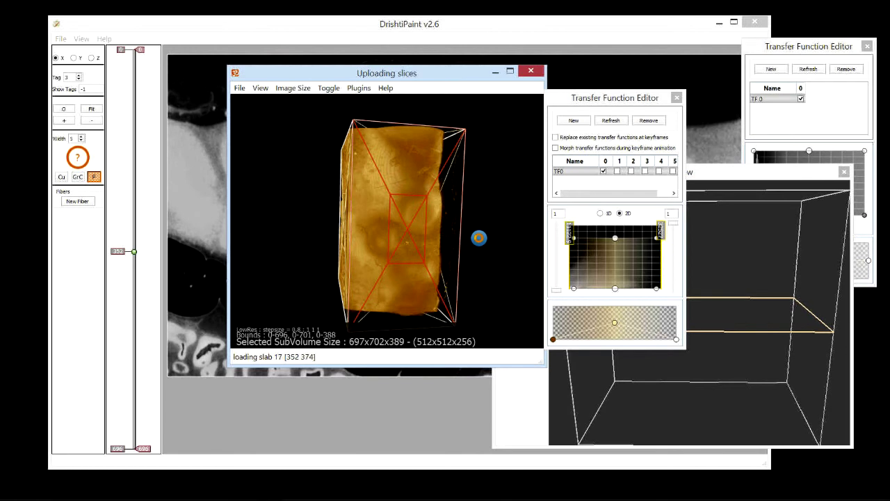
drag(477, 239, 288, 213)
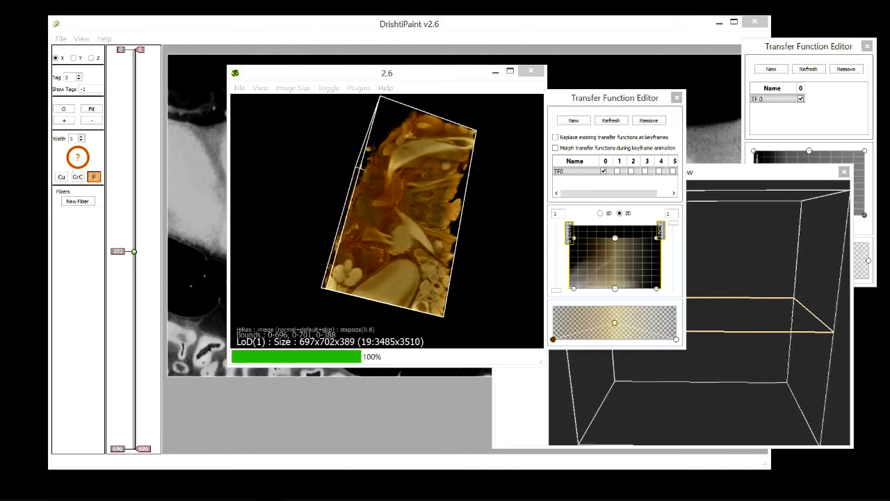
Step: Load bee.fibers from the orchidbee folder into the Drishti volume view
key(alt+Tab)
drag(606, 126, 703, 119)
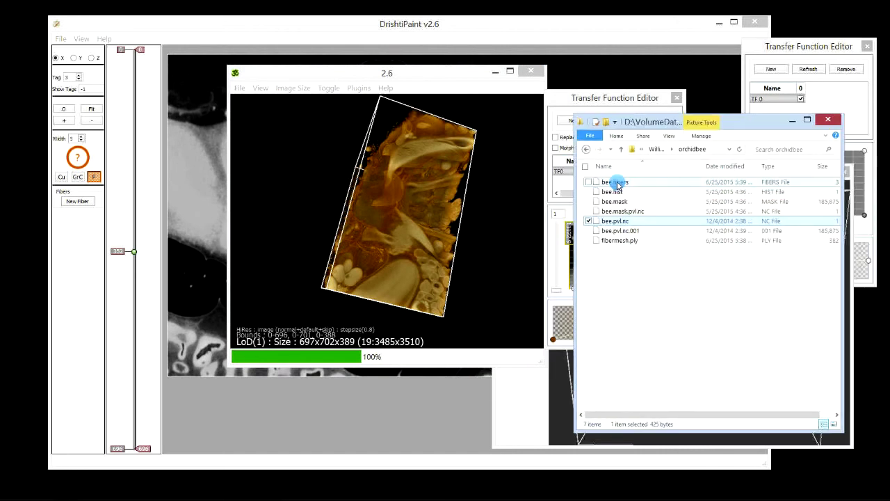
drag(616, 182, 502, 194)
Step: Narrow the lower edge of TF0's 2D transfer function around its centre to reveal the loaded fibers inside the volume
drag(470, 245, 608, 287)
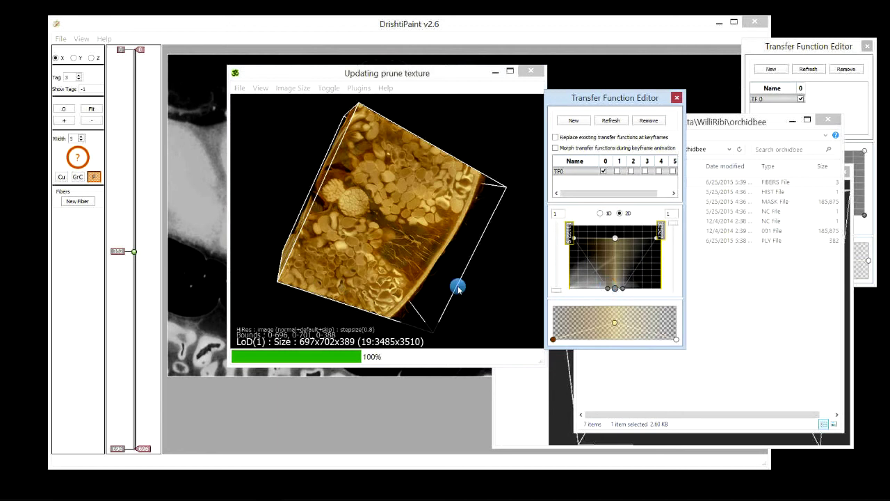
drag(413, 214, 447, 264)
drag(395, 227, 473, 158)
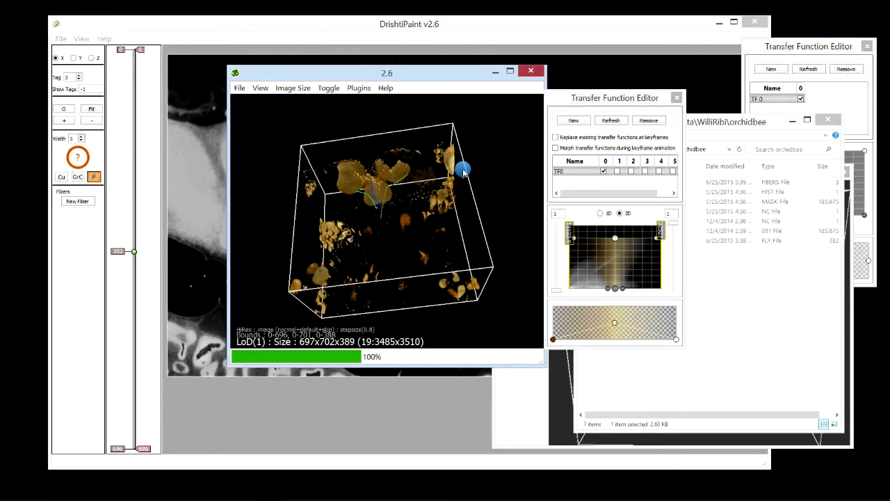
scroll(463, 172, down, 4)
scroll(458, 195, up, 4)
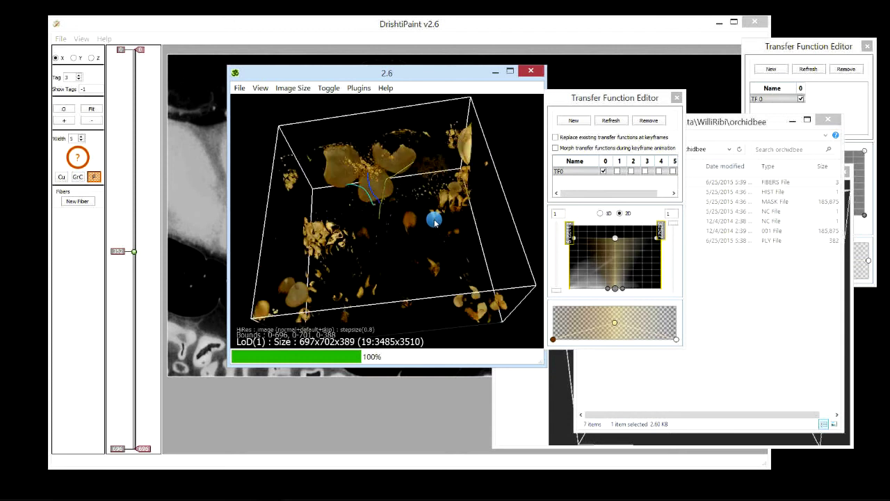
Step: Inspect the path parameters of the olive fiber and close them without changes
scroll(429, 293, up, 3)
drag(428, 294, 424, 291)
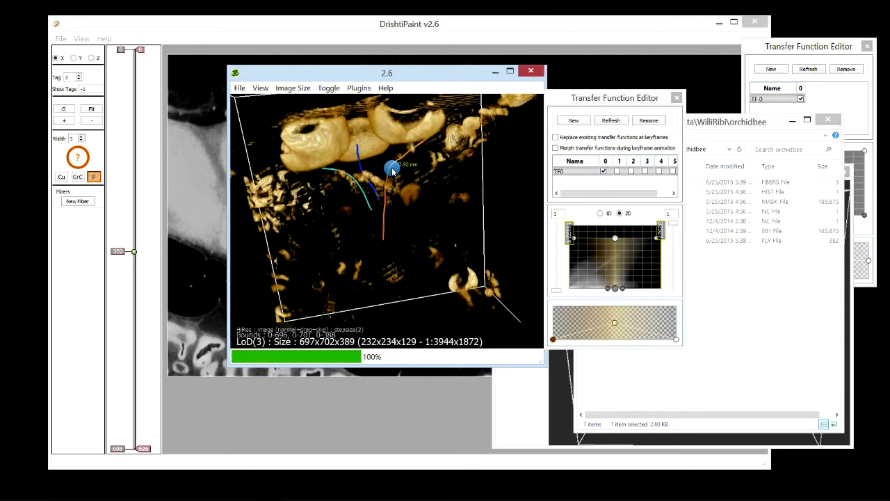
double_click(393, 171)
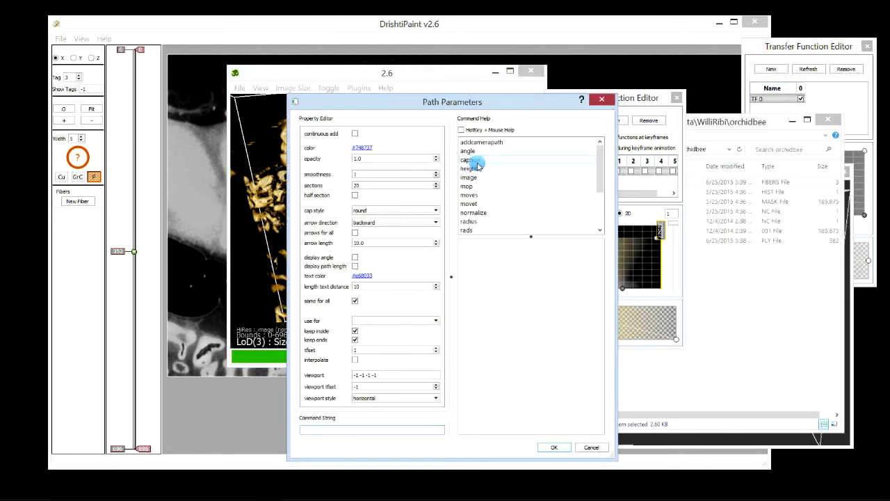
click(601, 99)
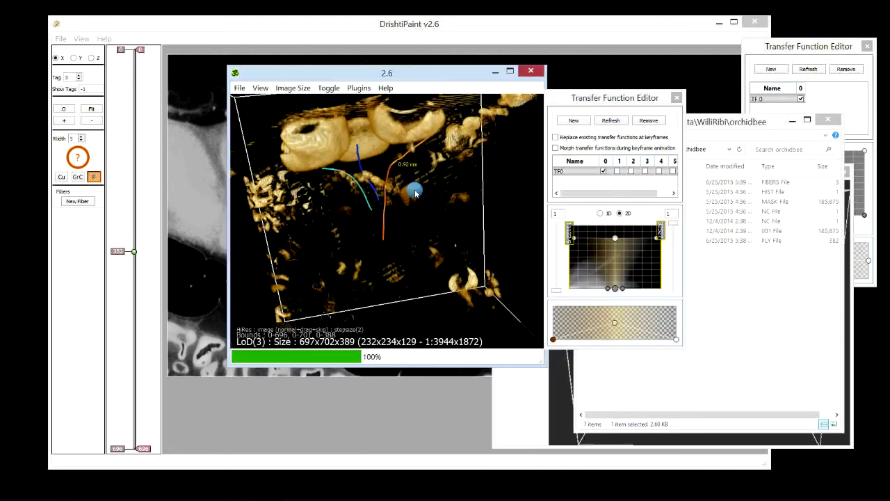
Step: Examine the three loaded fibers and the surrounding structures from several angles, and move the volume window out of view
drag(417, 265, 427, 143)
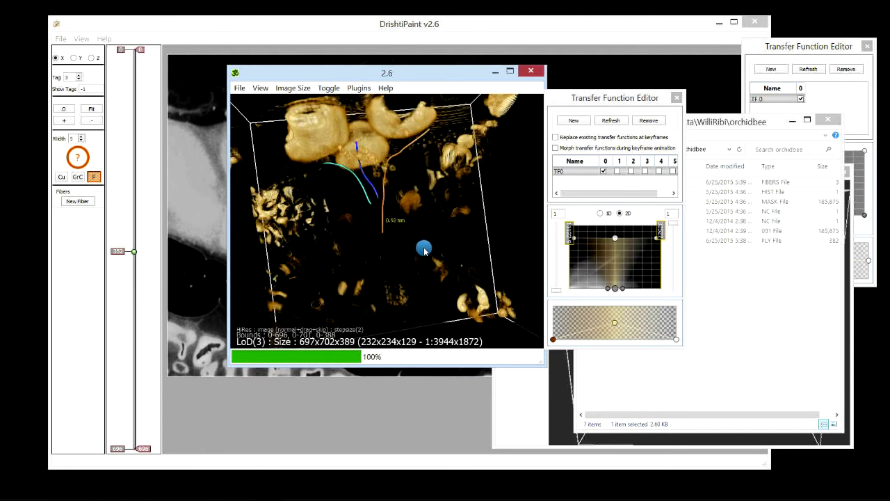
drag(421, 248, 436, 141)
drag(445, 192, 433, 237)
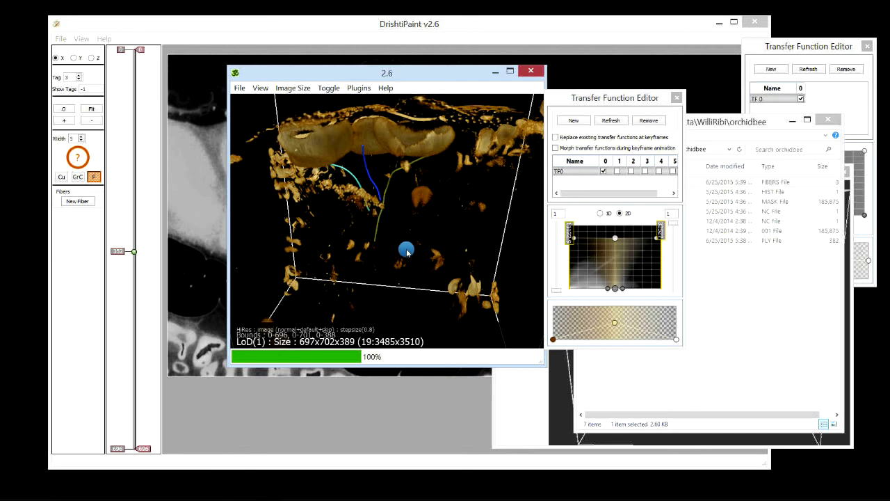
drag(403, 253, 485, 139)
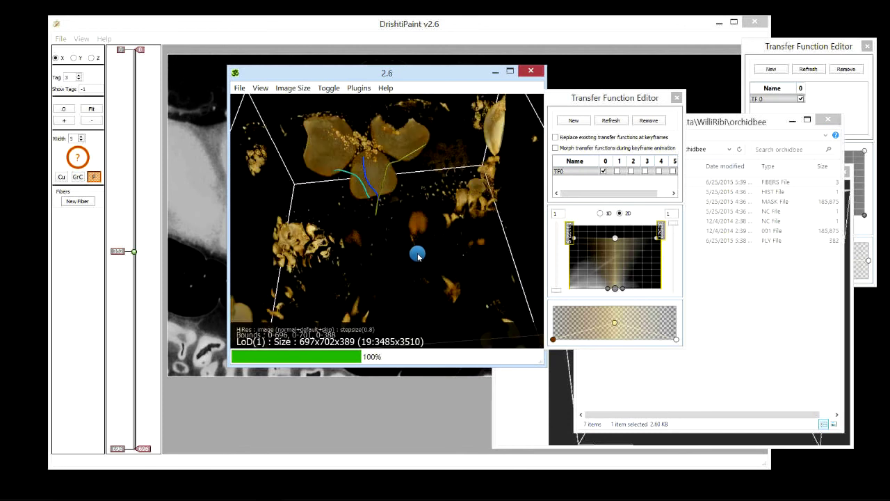
scroll(438, 181, down, 1)
scroll(393, 273, down, 2)
drag(394, 275, 521, 136)
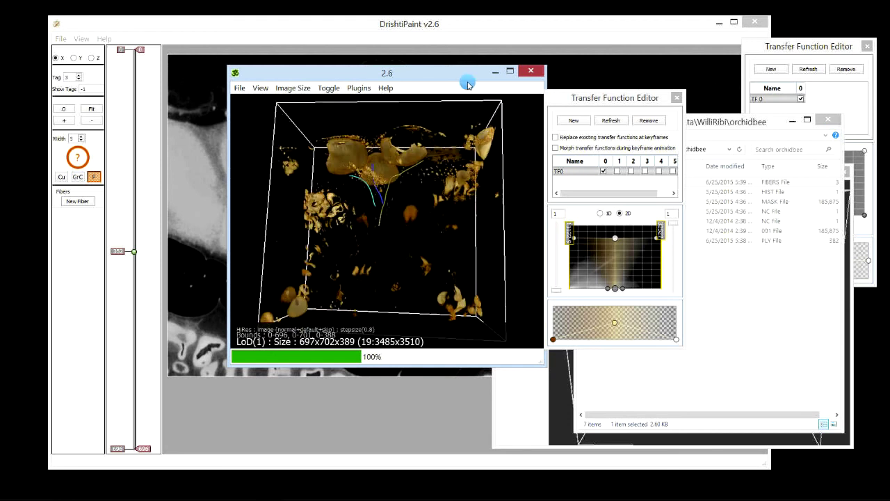
drag(469, 80, 0, 97)
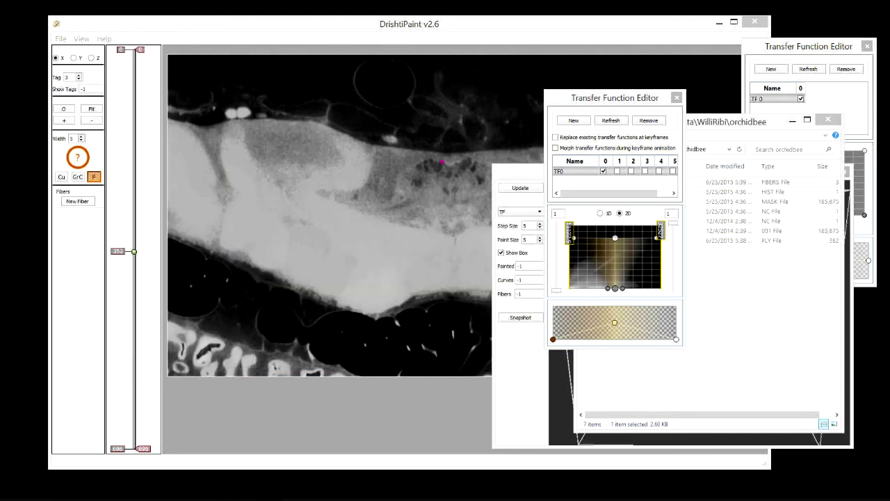